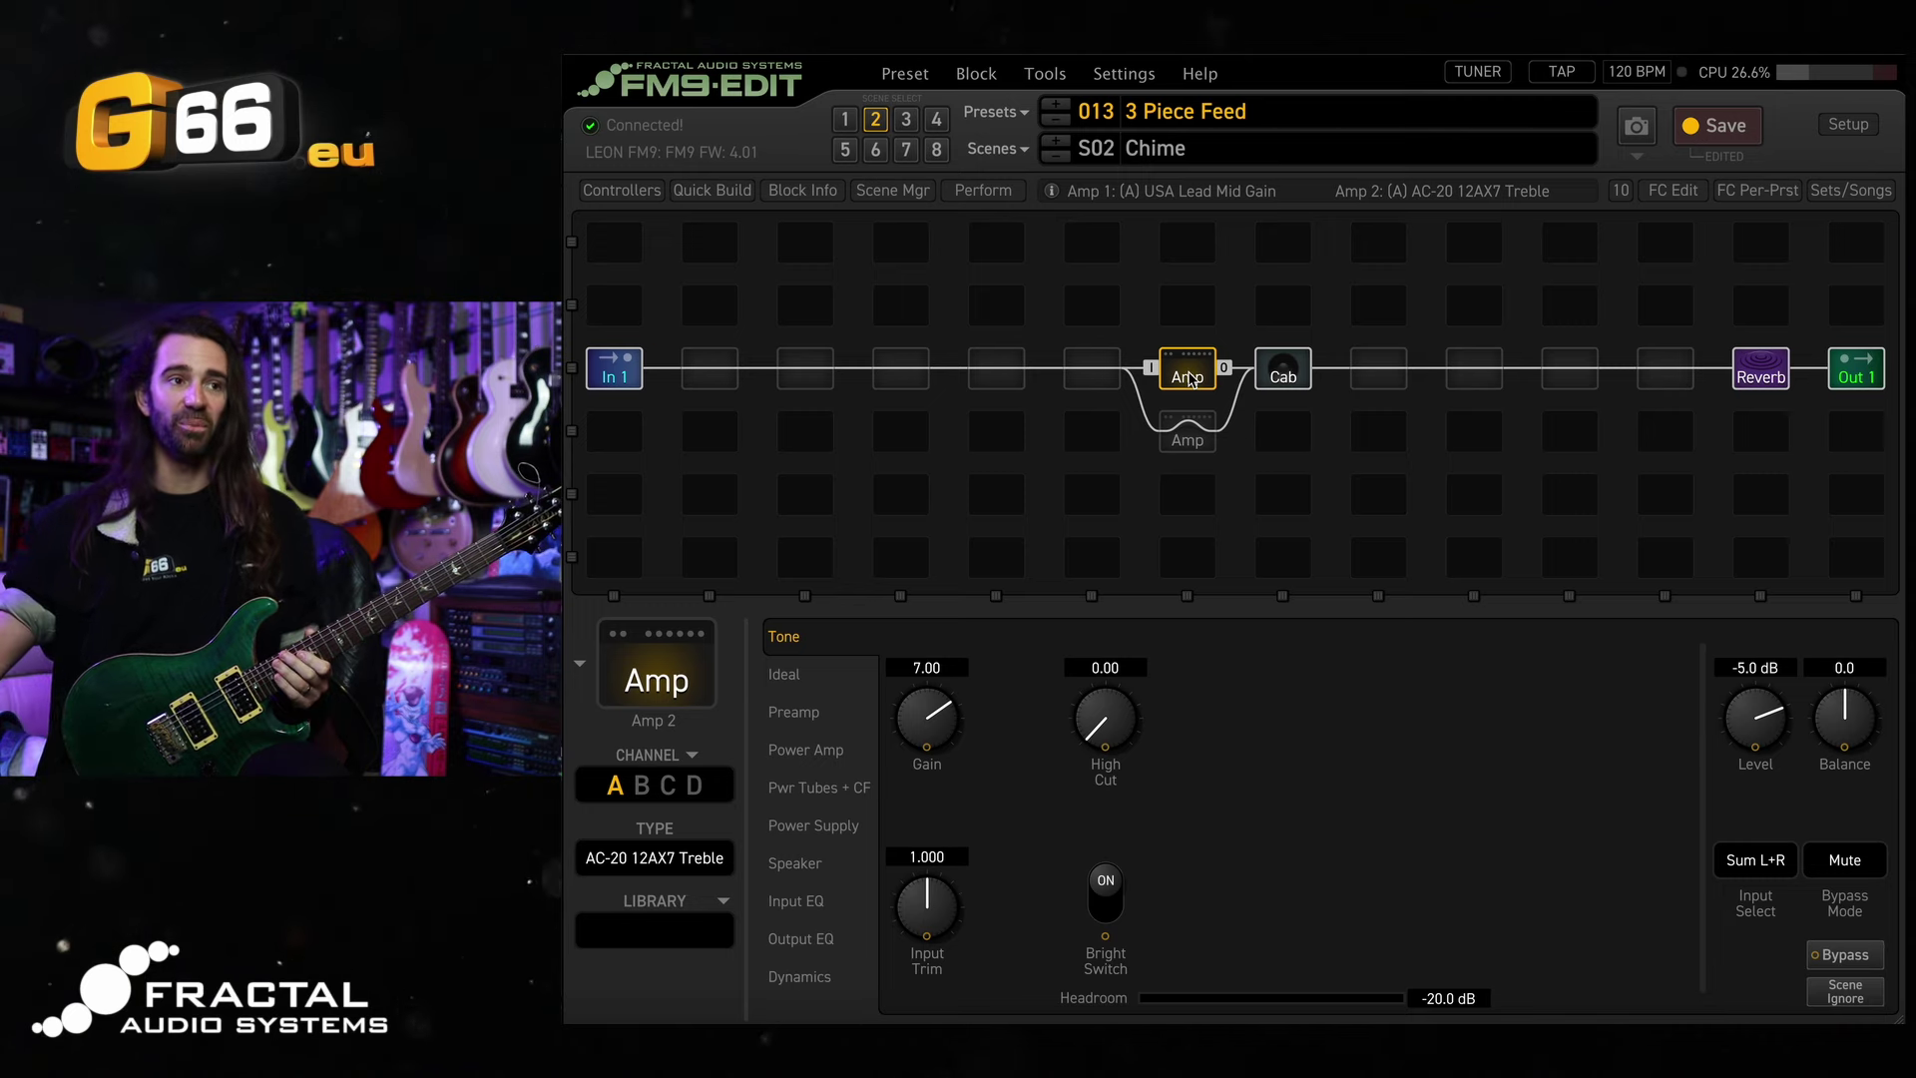
Review the Cab, Reverb, upper amp and lower amp block settings.
left_click(1289, 375)
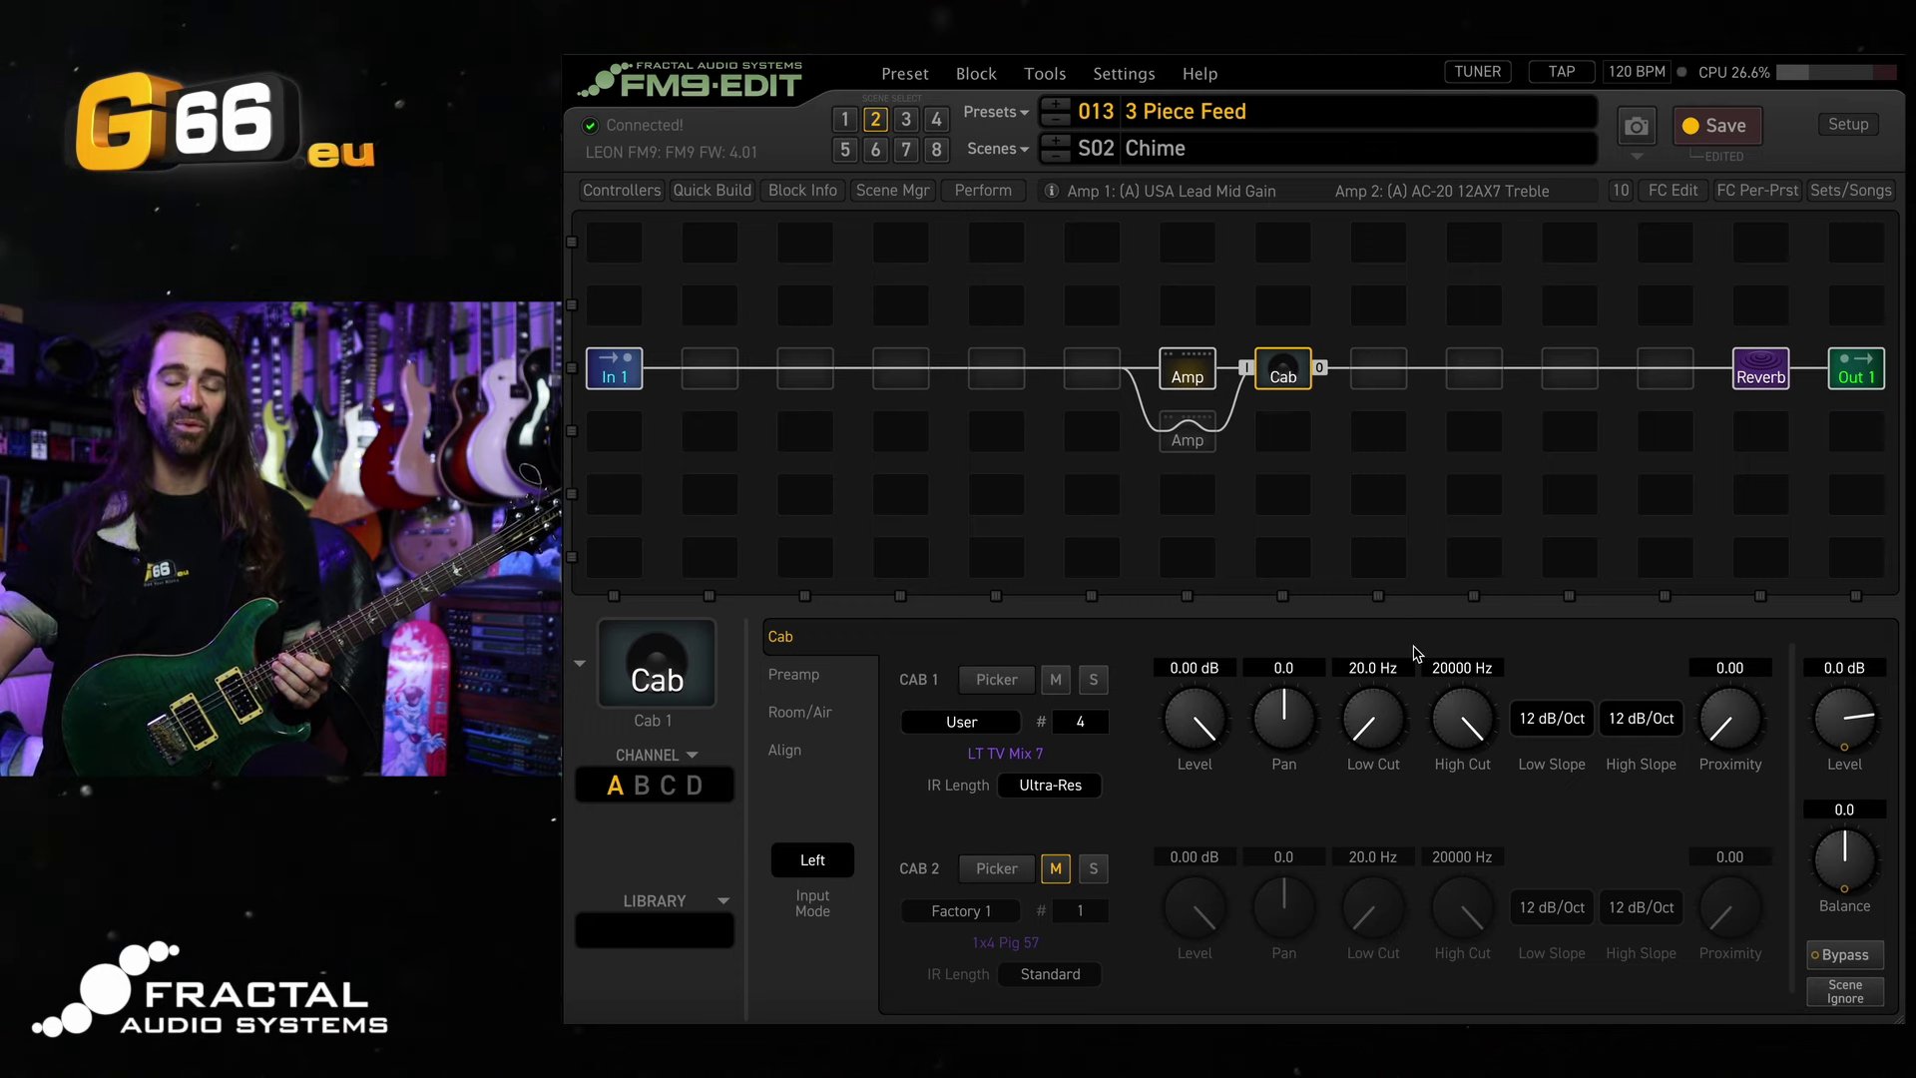
left_click(1760, 372)
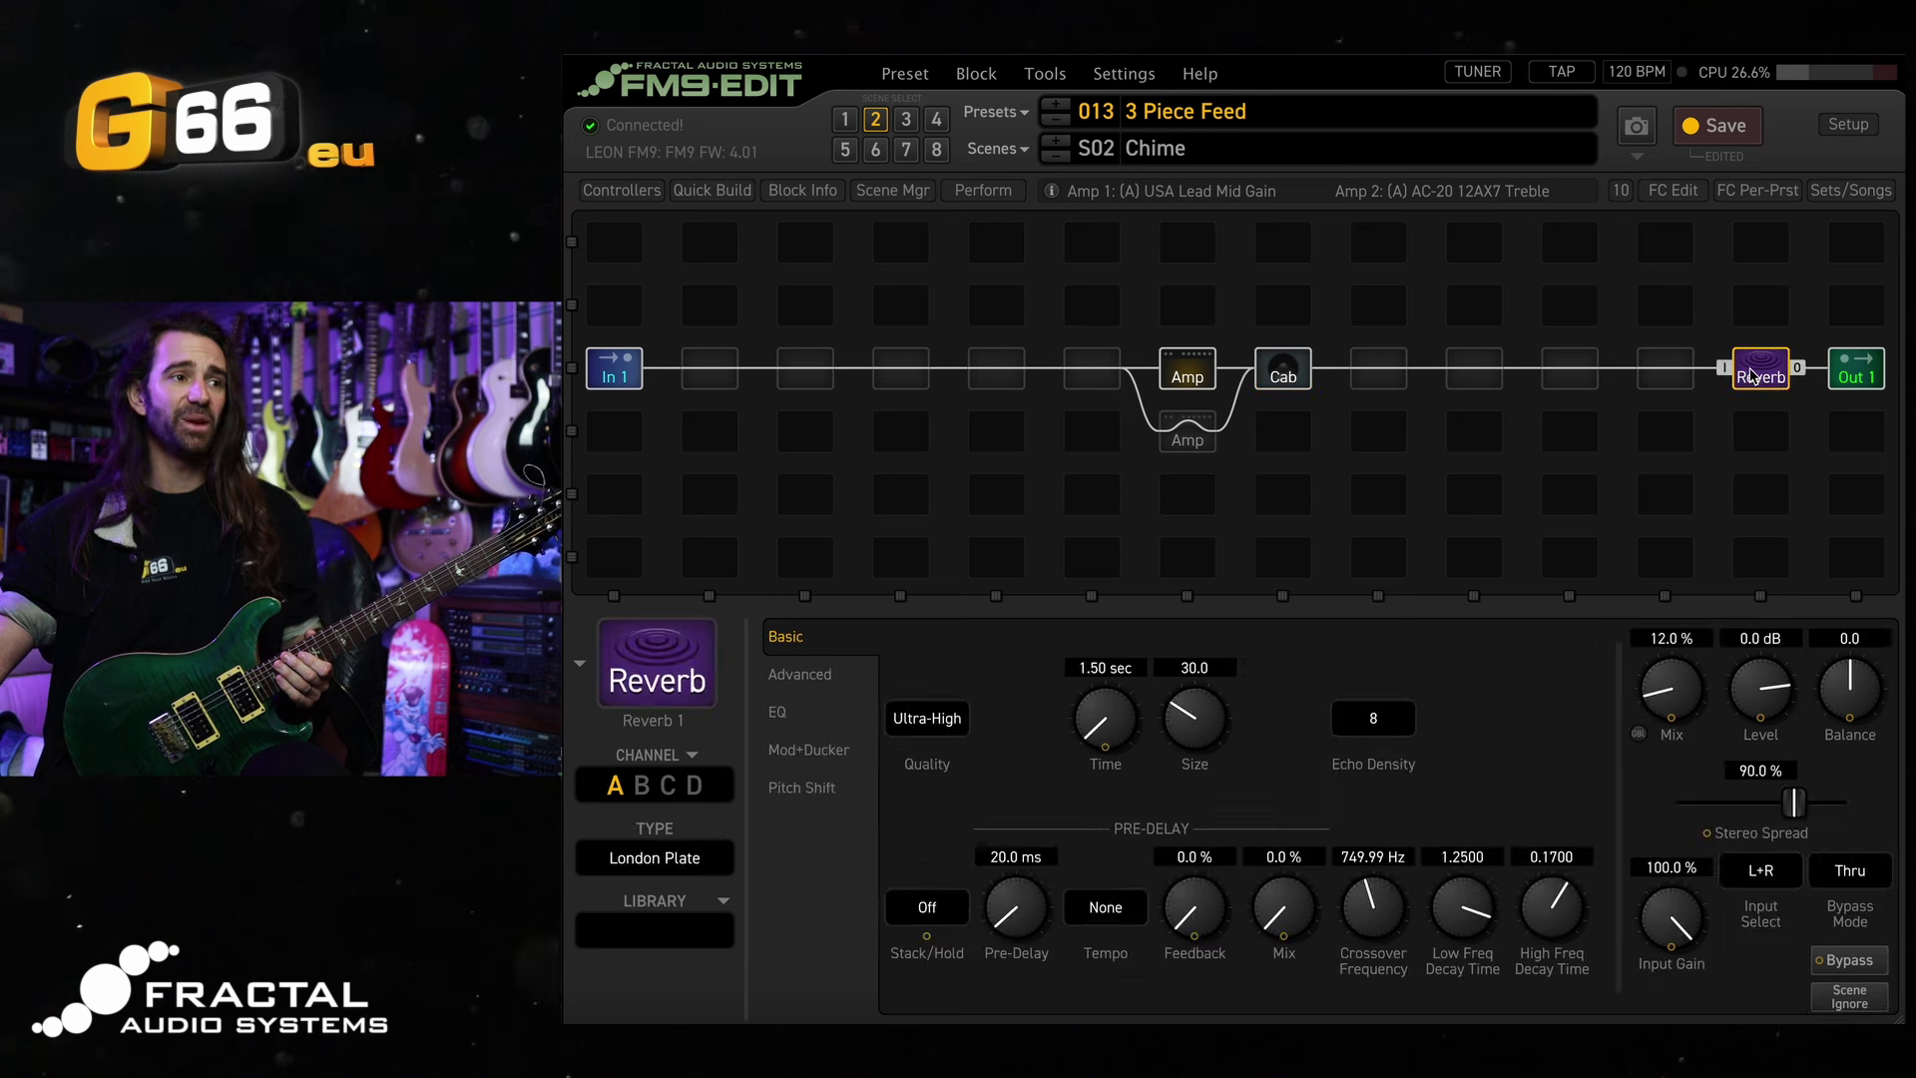
left_click(1191, 377)
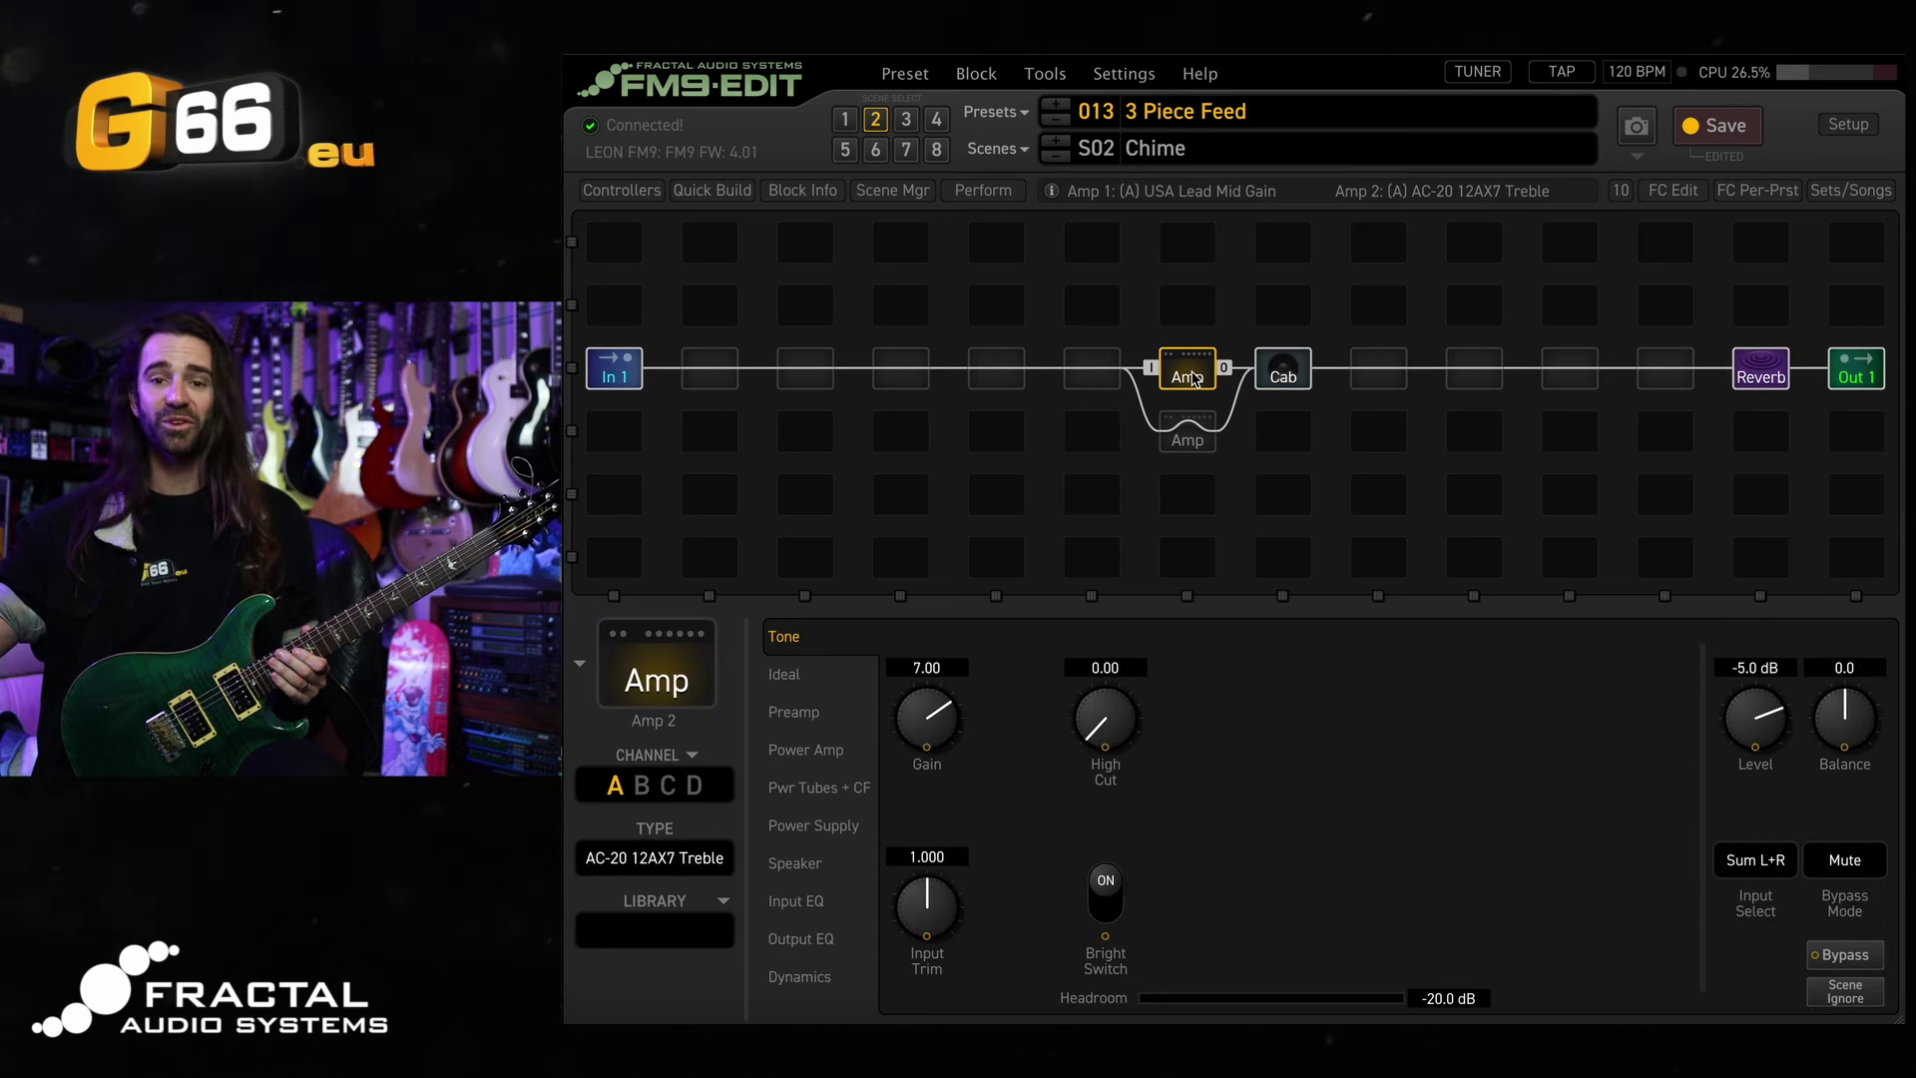
left_click(1195, 427)
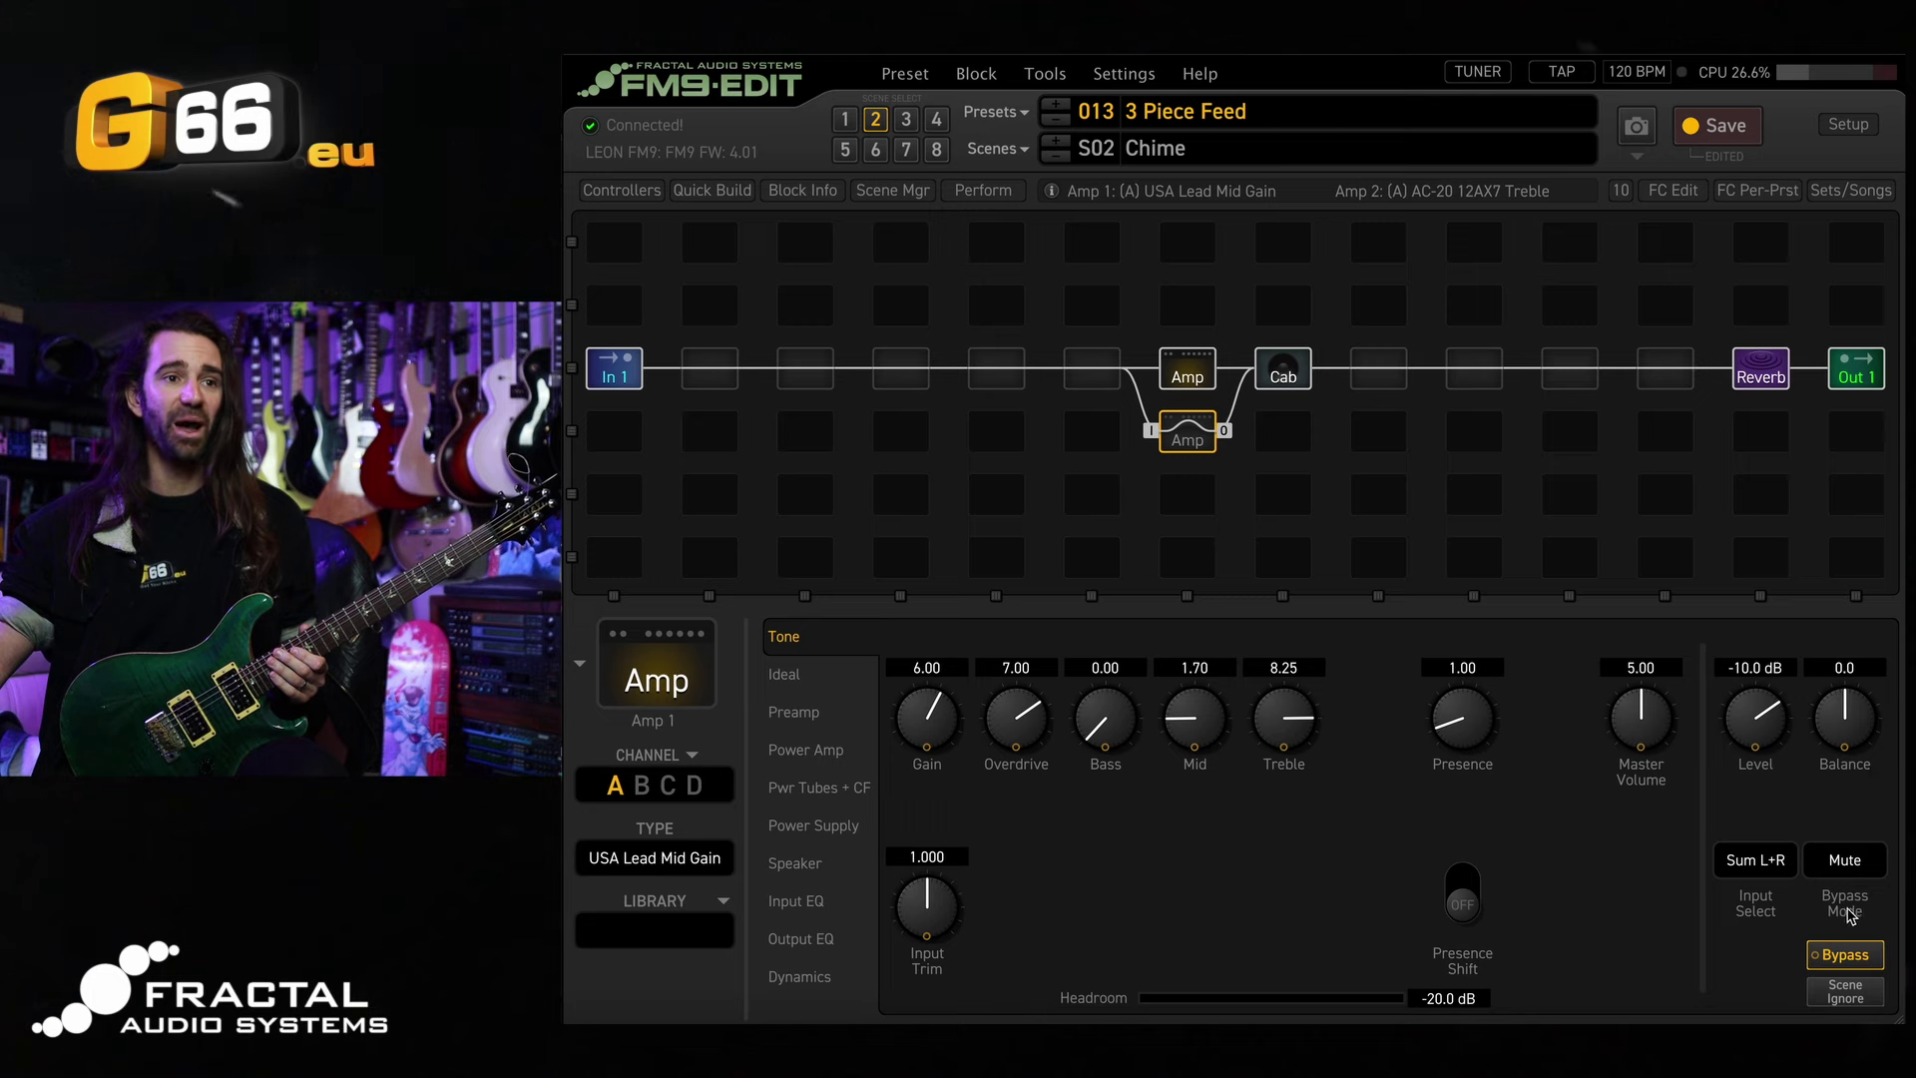
left_click(1202, 382)
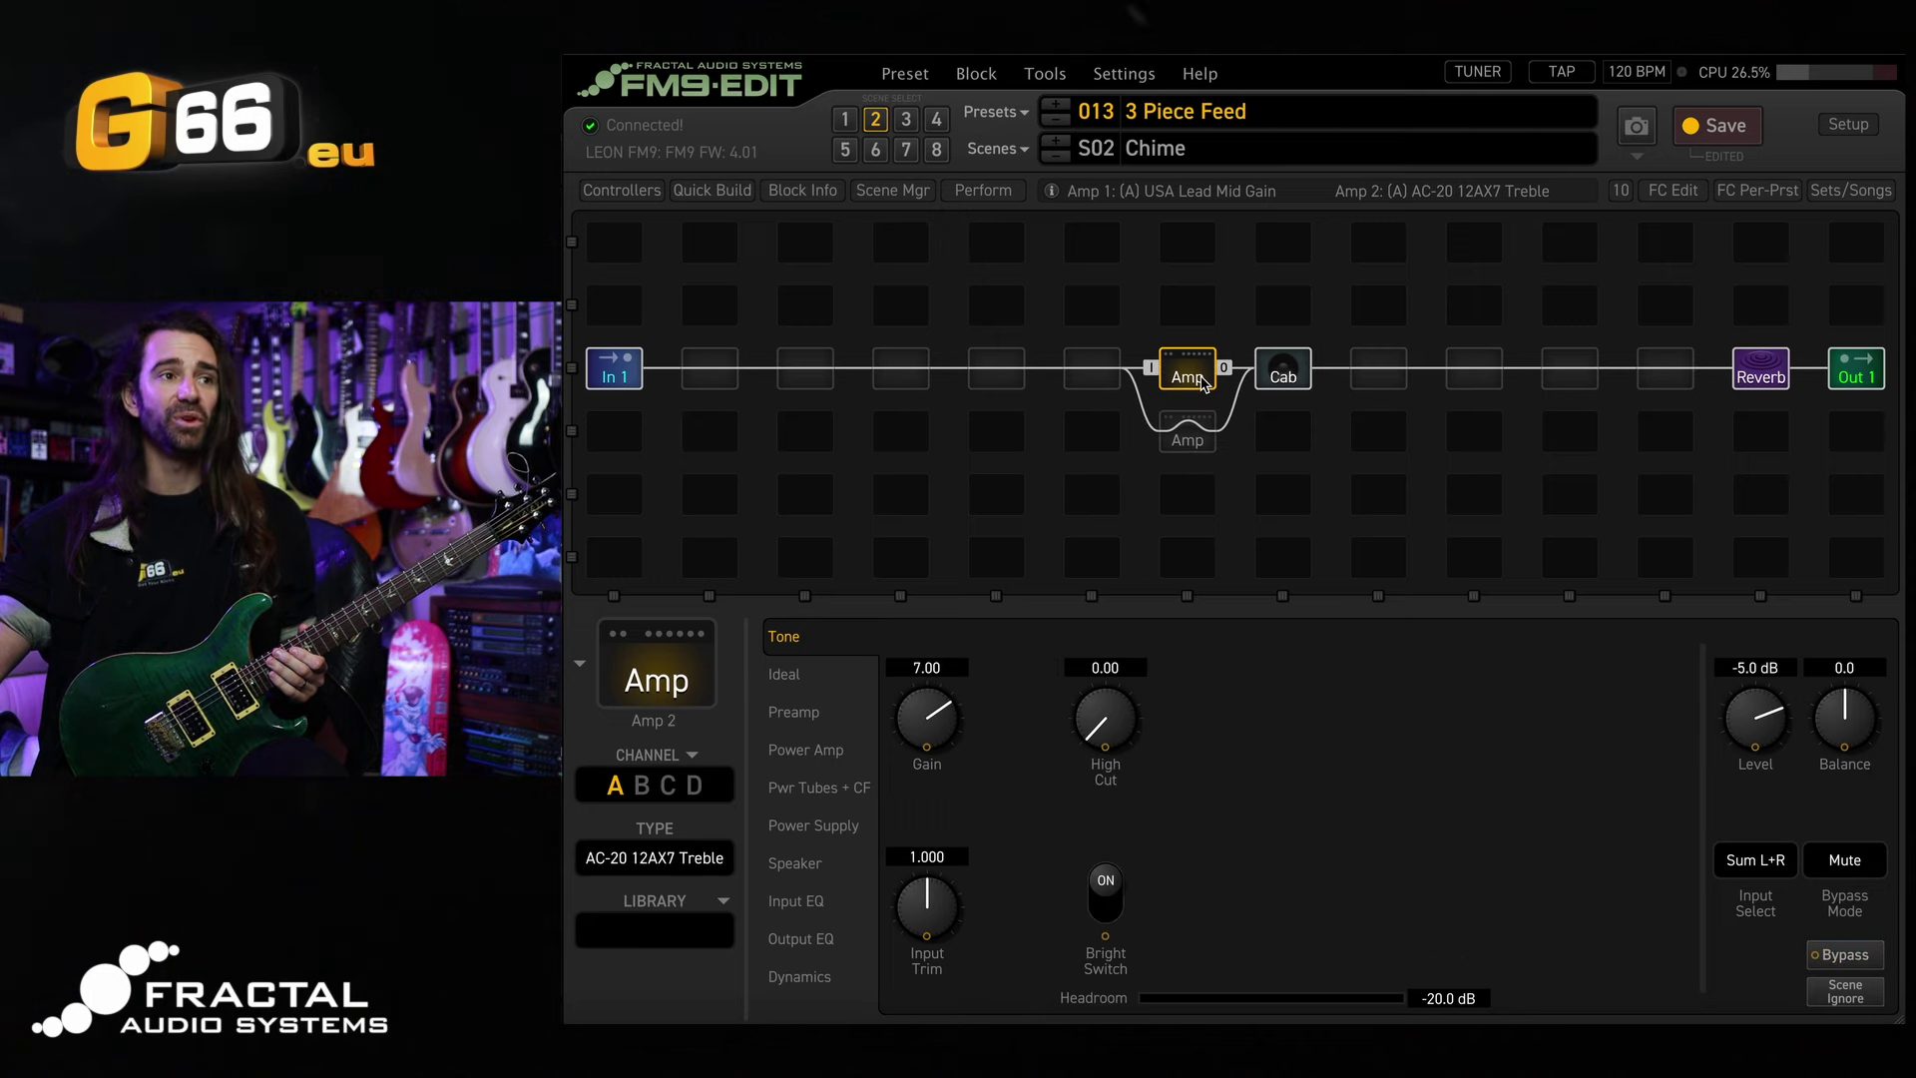
Compare the Chunk and Chime scenes and check the amp's bypass options, leaving them unchanged.
left_click(905, 120)
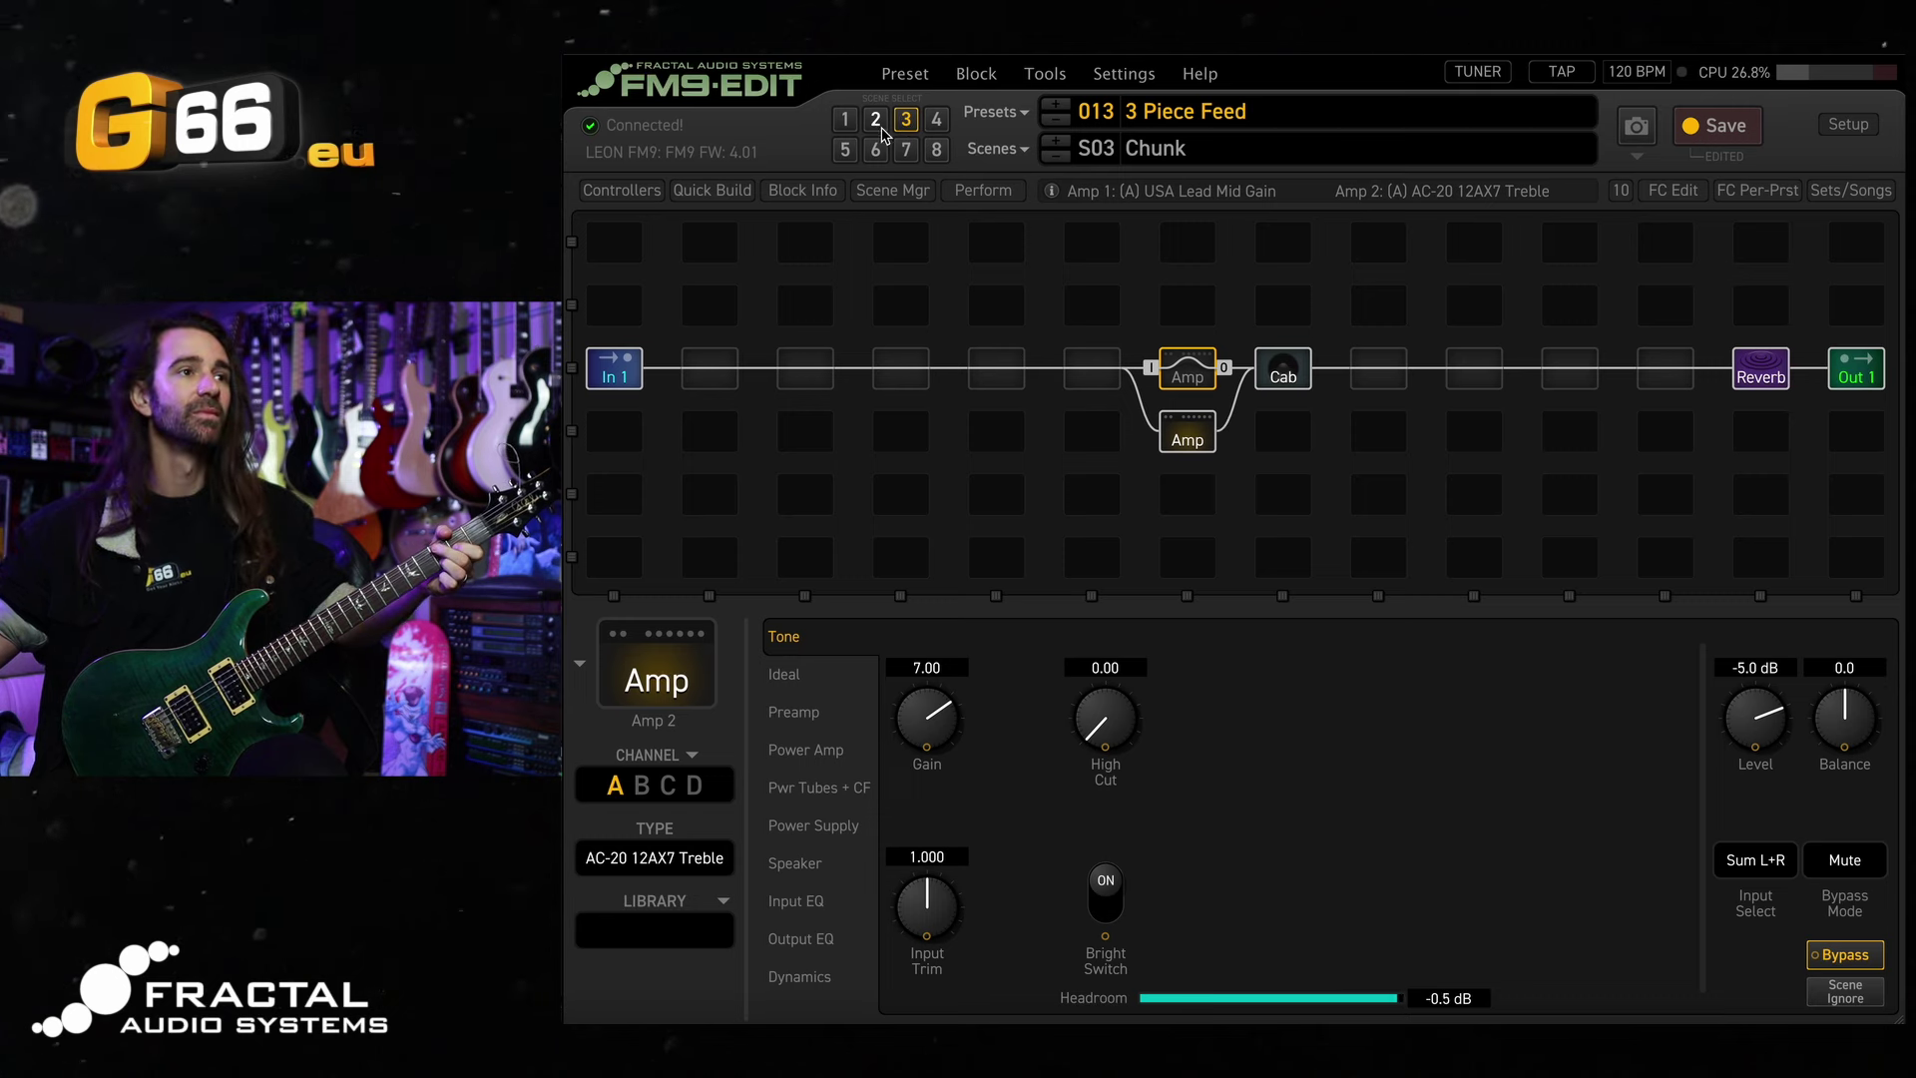
left_click(876, 126)
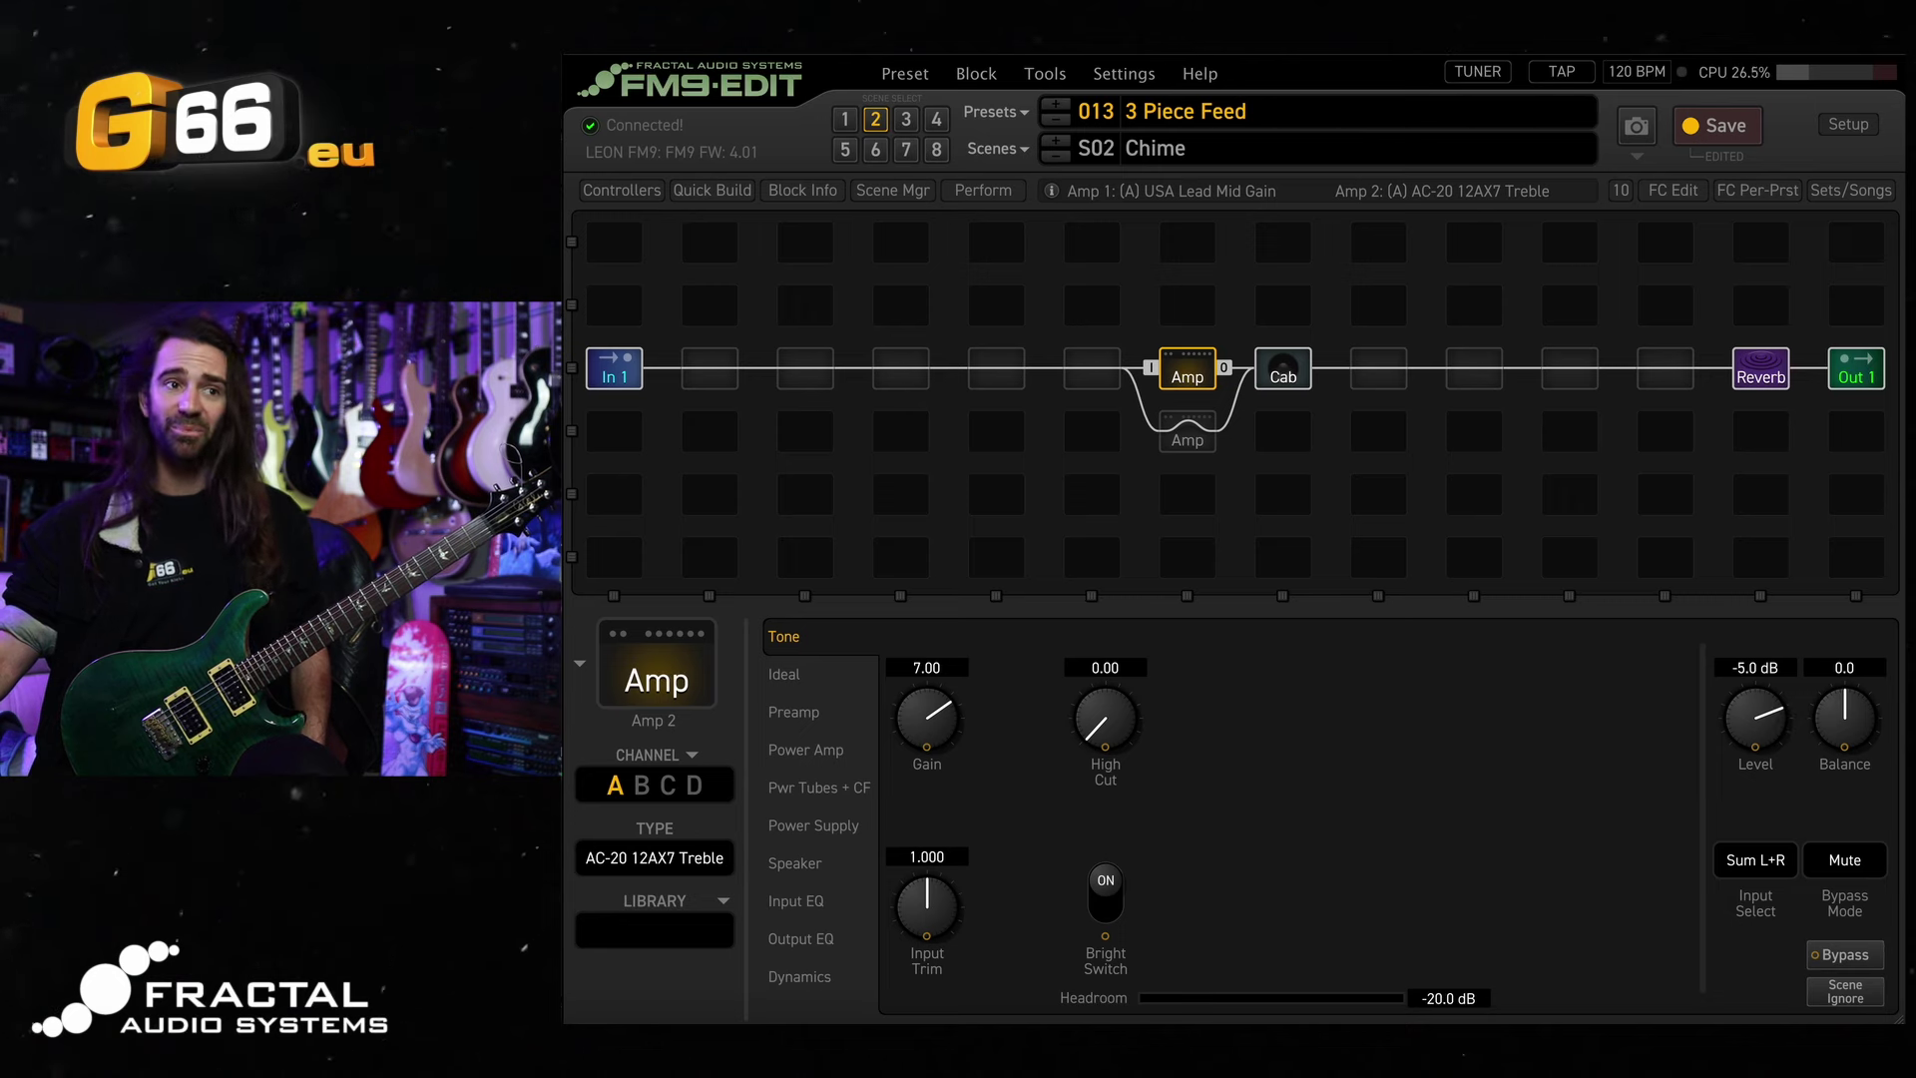
left_click(1870, 864)
left_click(1857, 819)
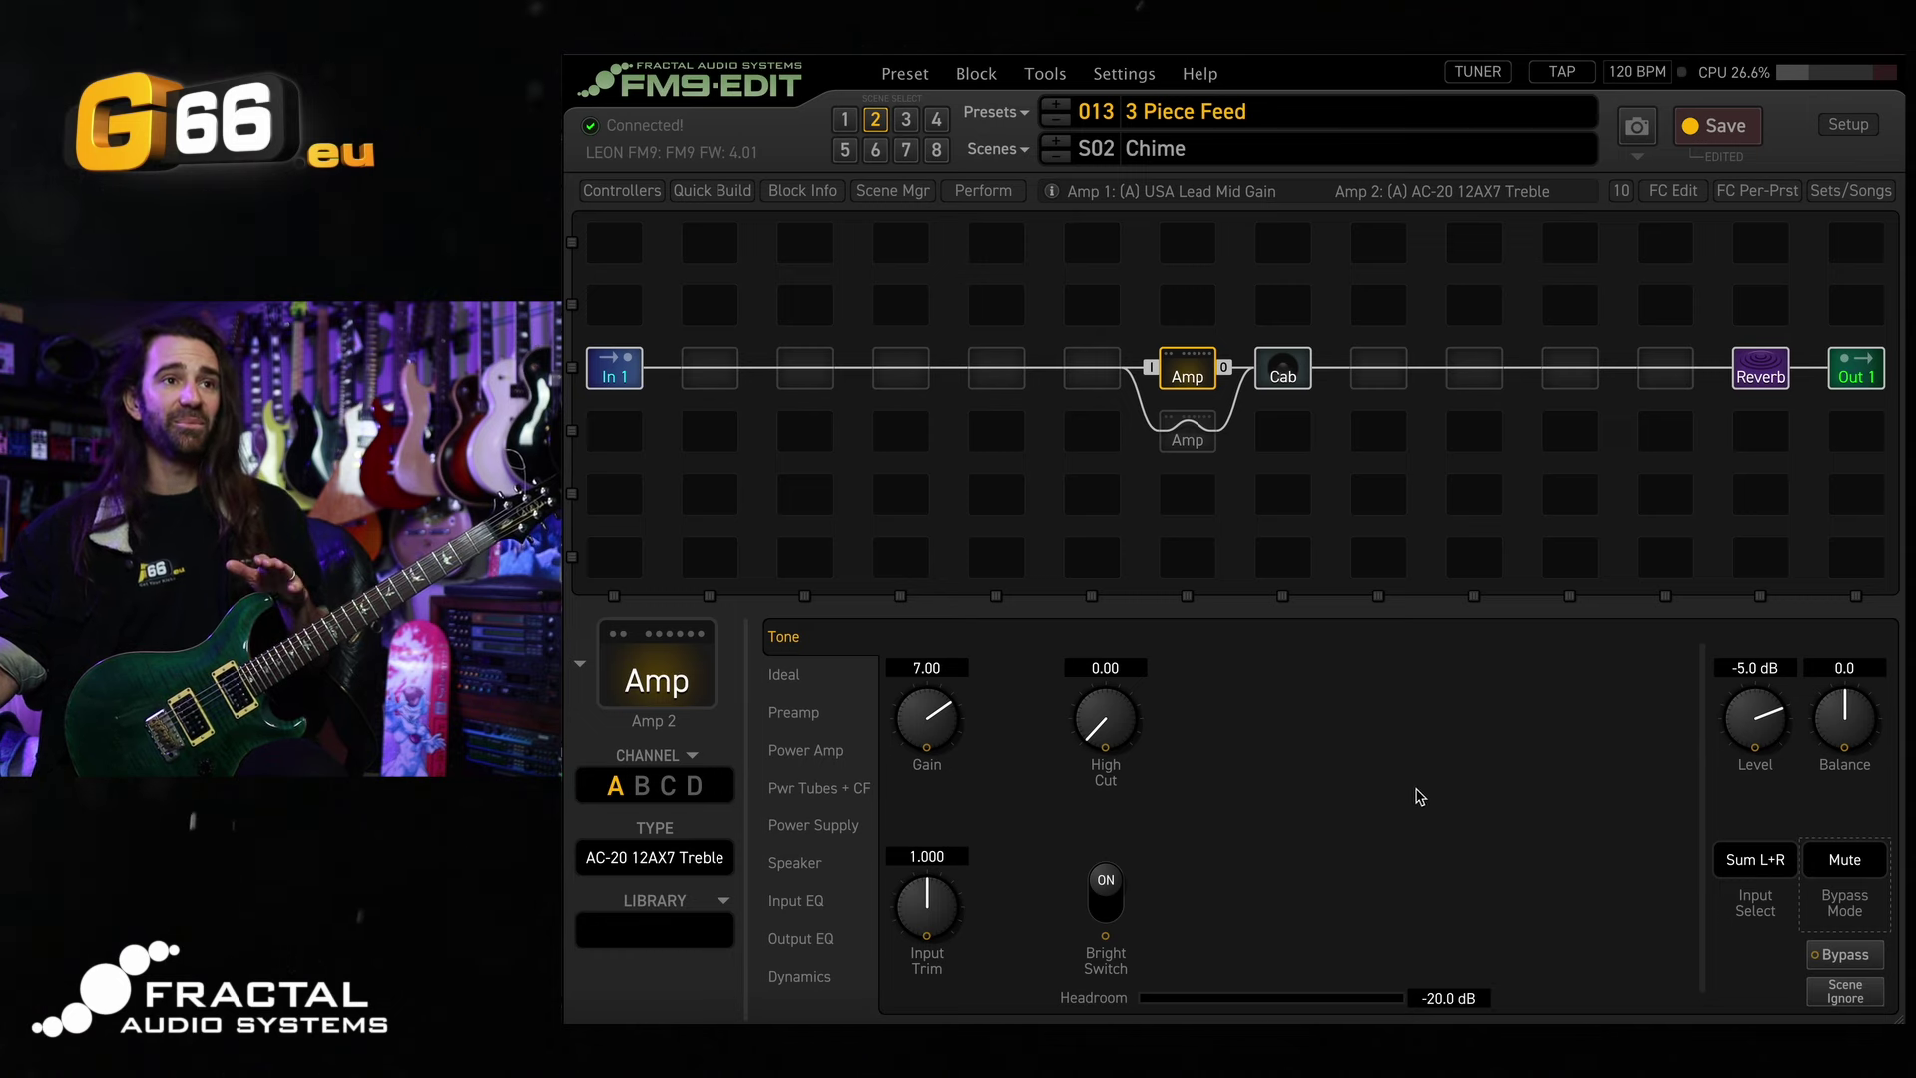
Delete the lower amp block from the grid.
left_click(1186, 444)
right_click(1186, 446)
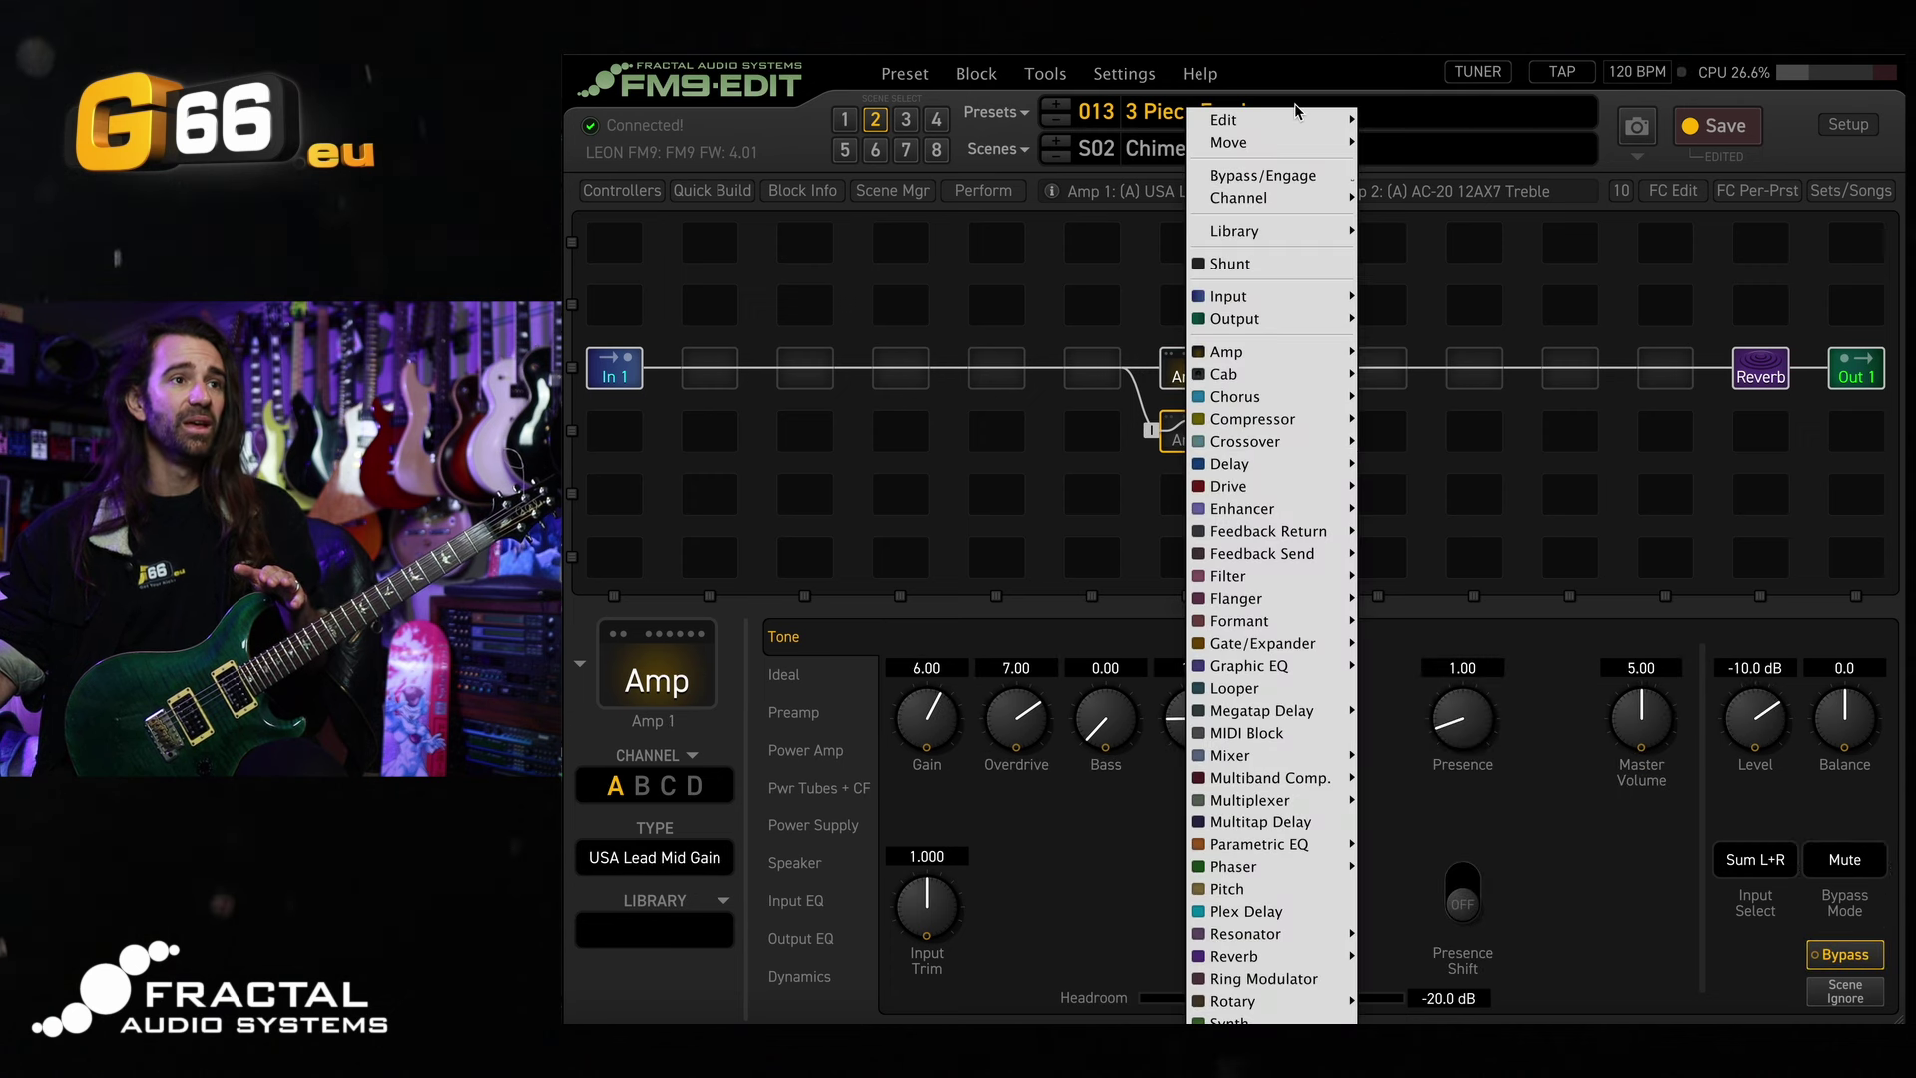
mouse_move(1297, 119)
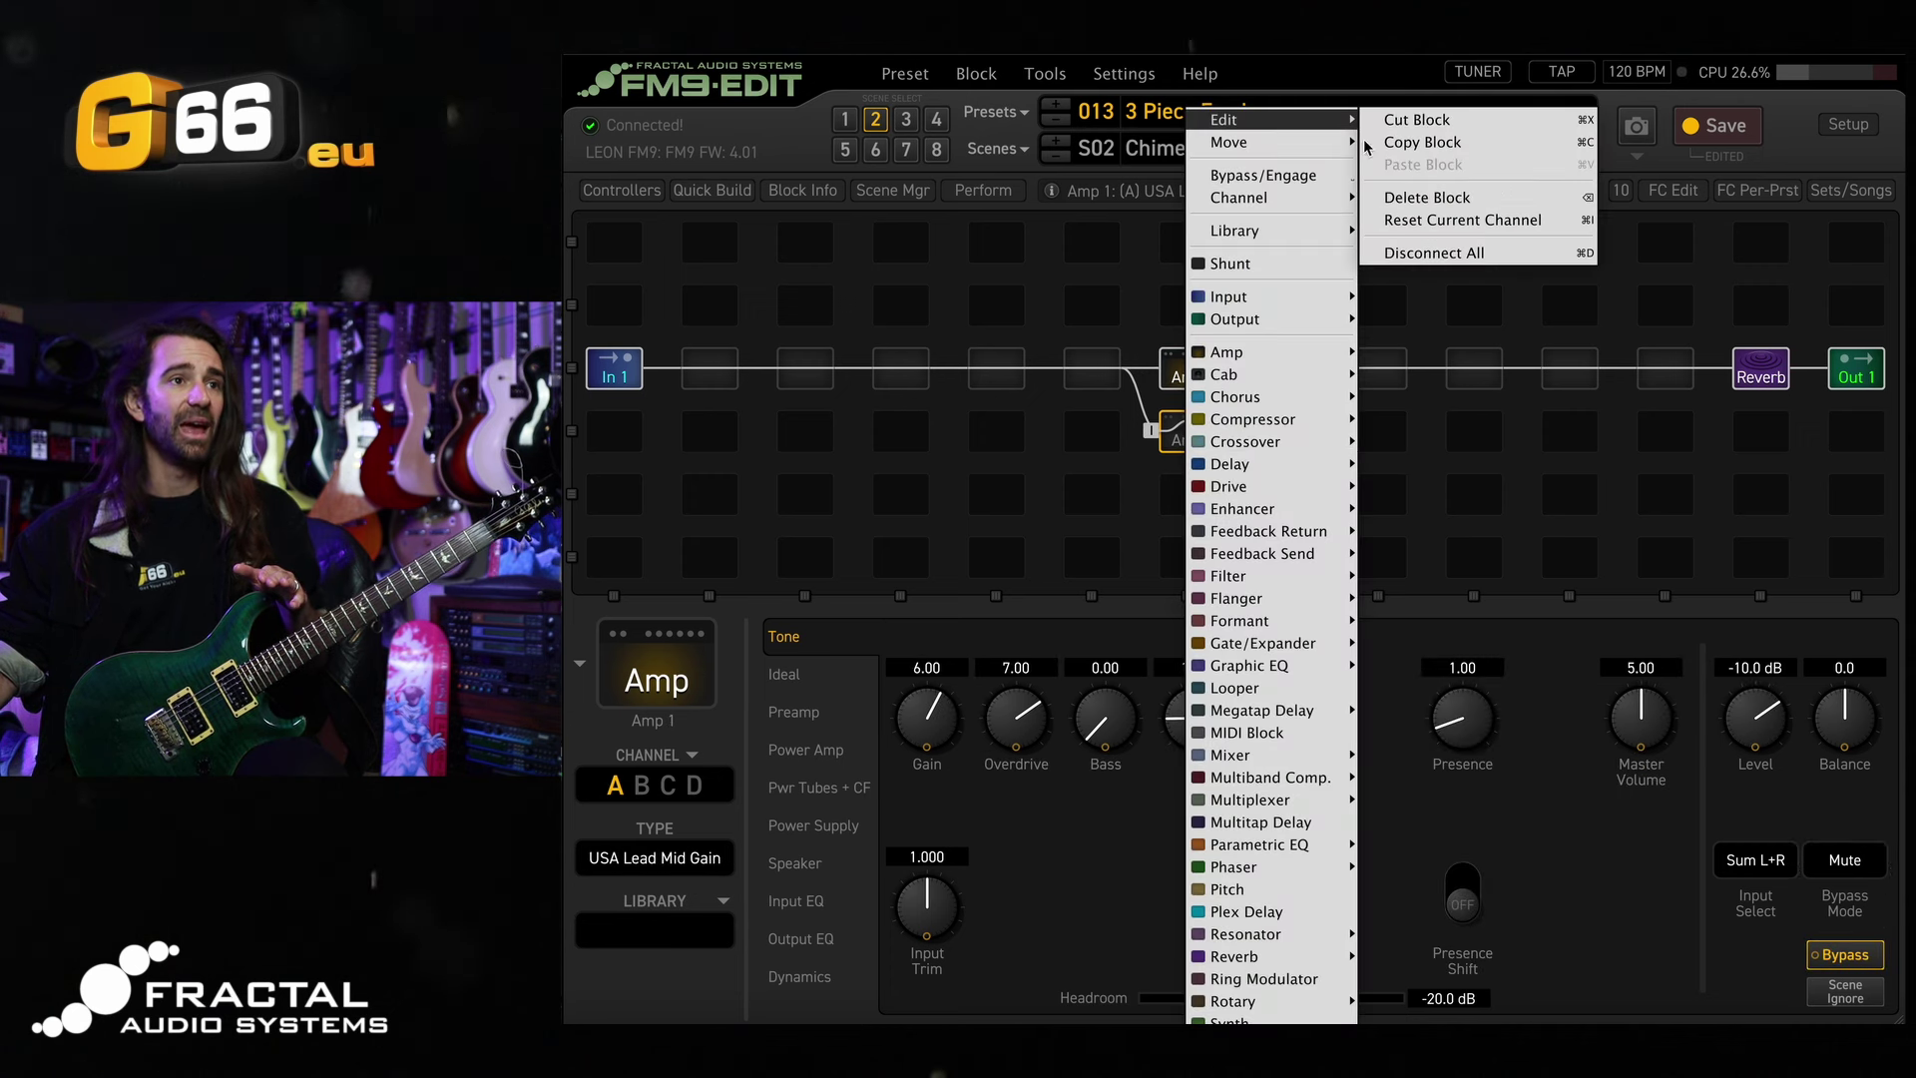
left_click(1437, 198)
left_click(1372, 434)
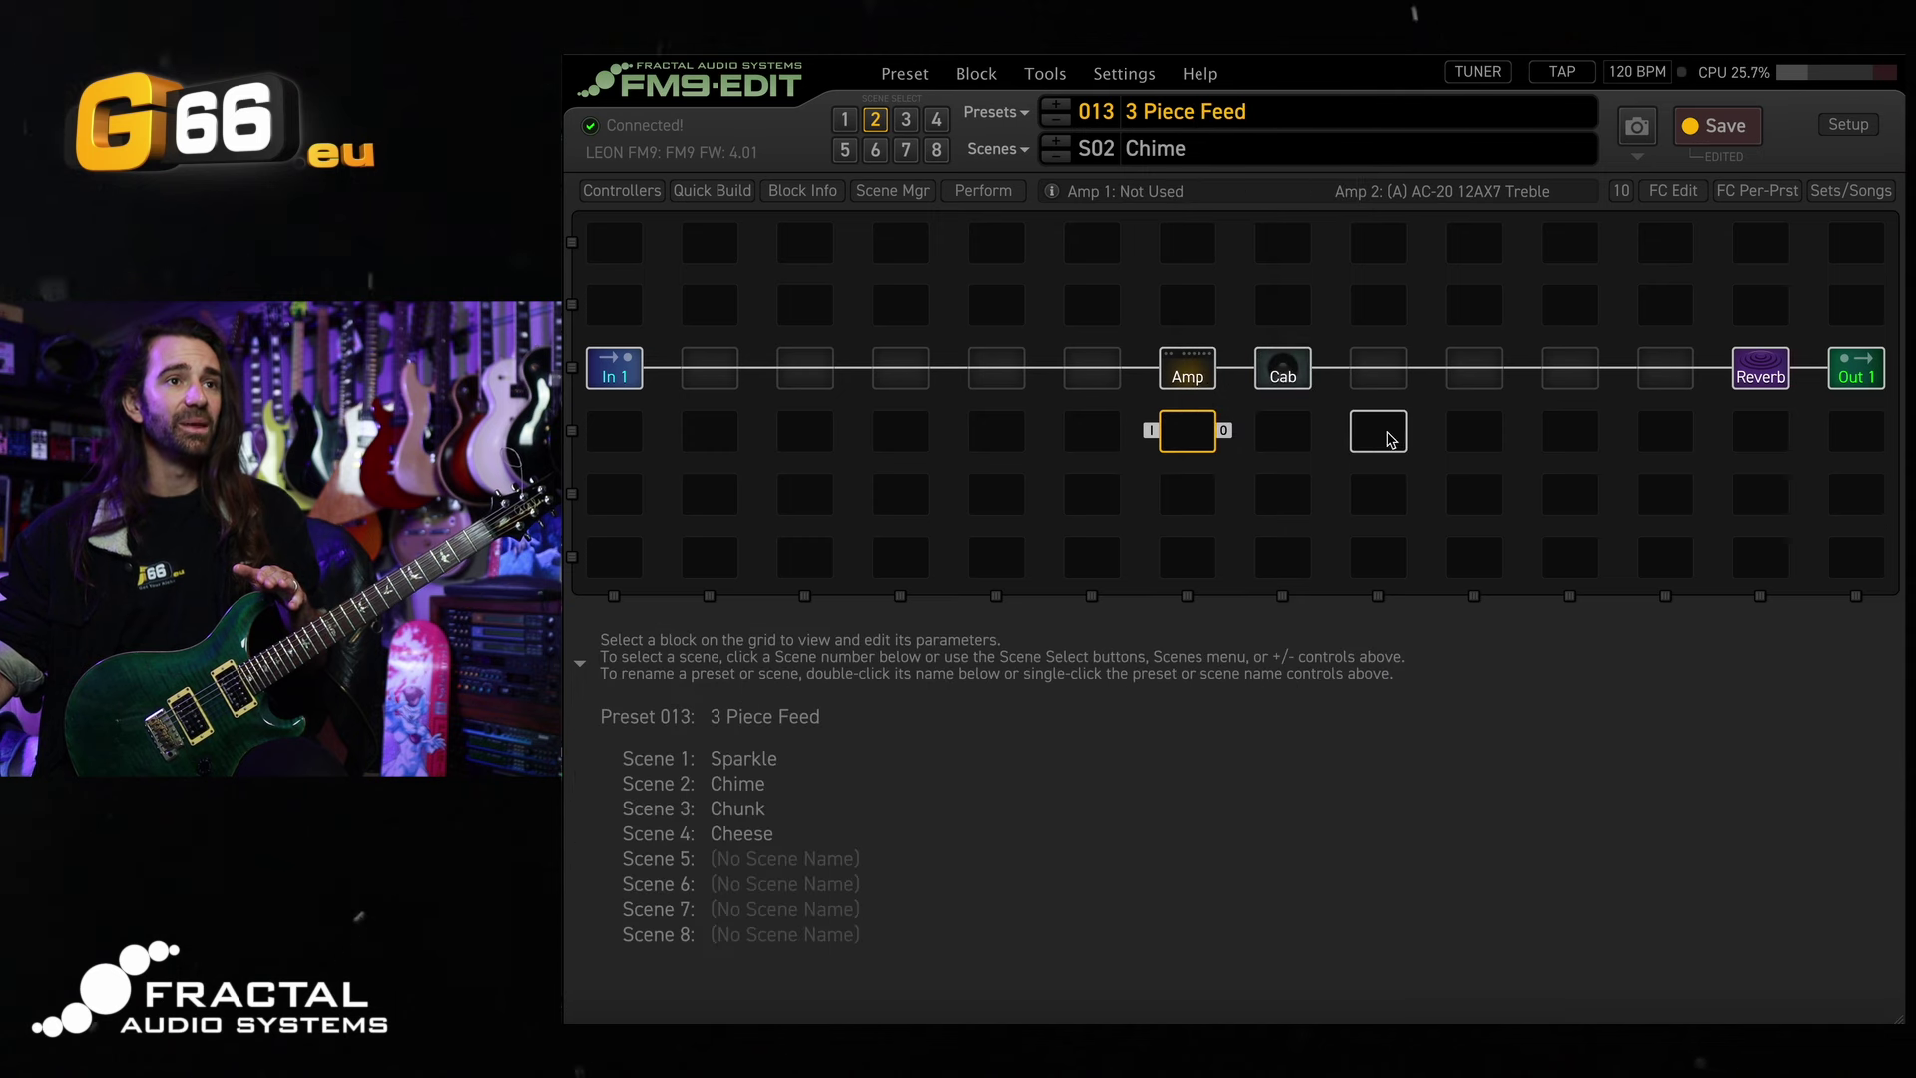
Place a new Amp 1 in the empty lower cell, wired in parallel with the upper amp.
right_click(1187, 432)
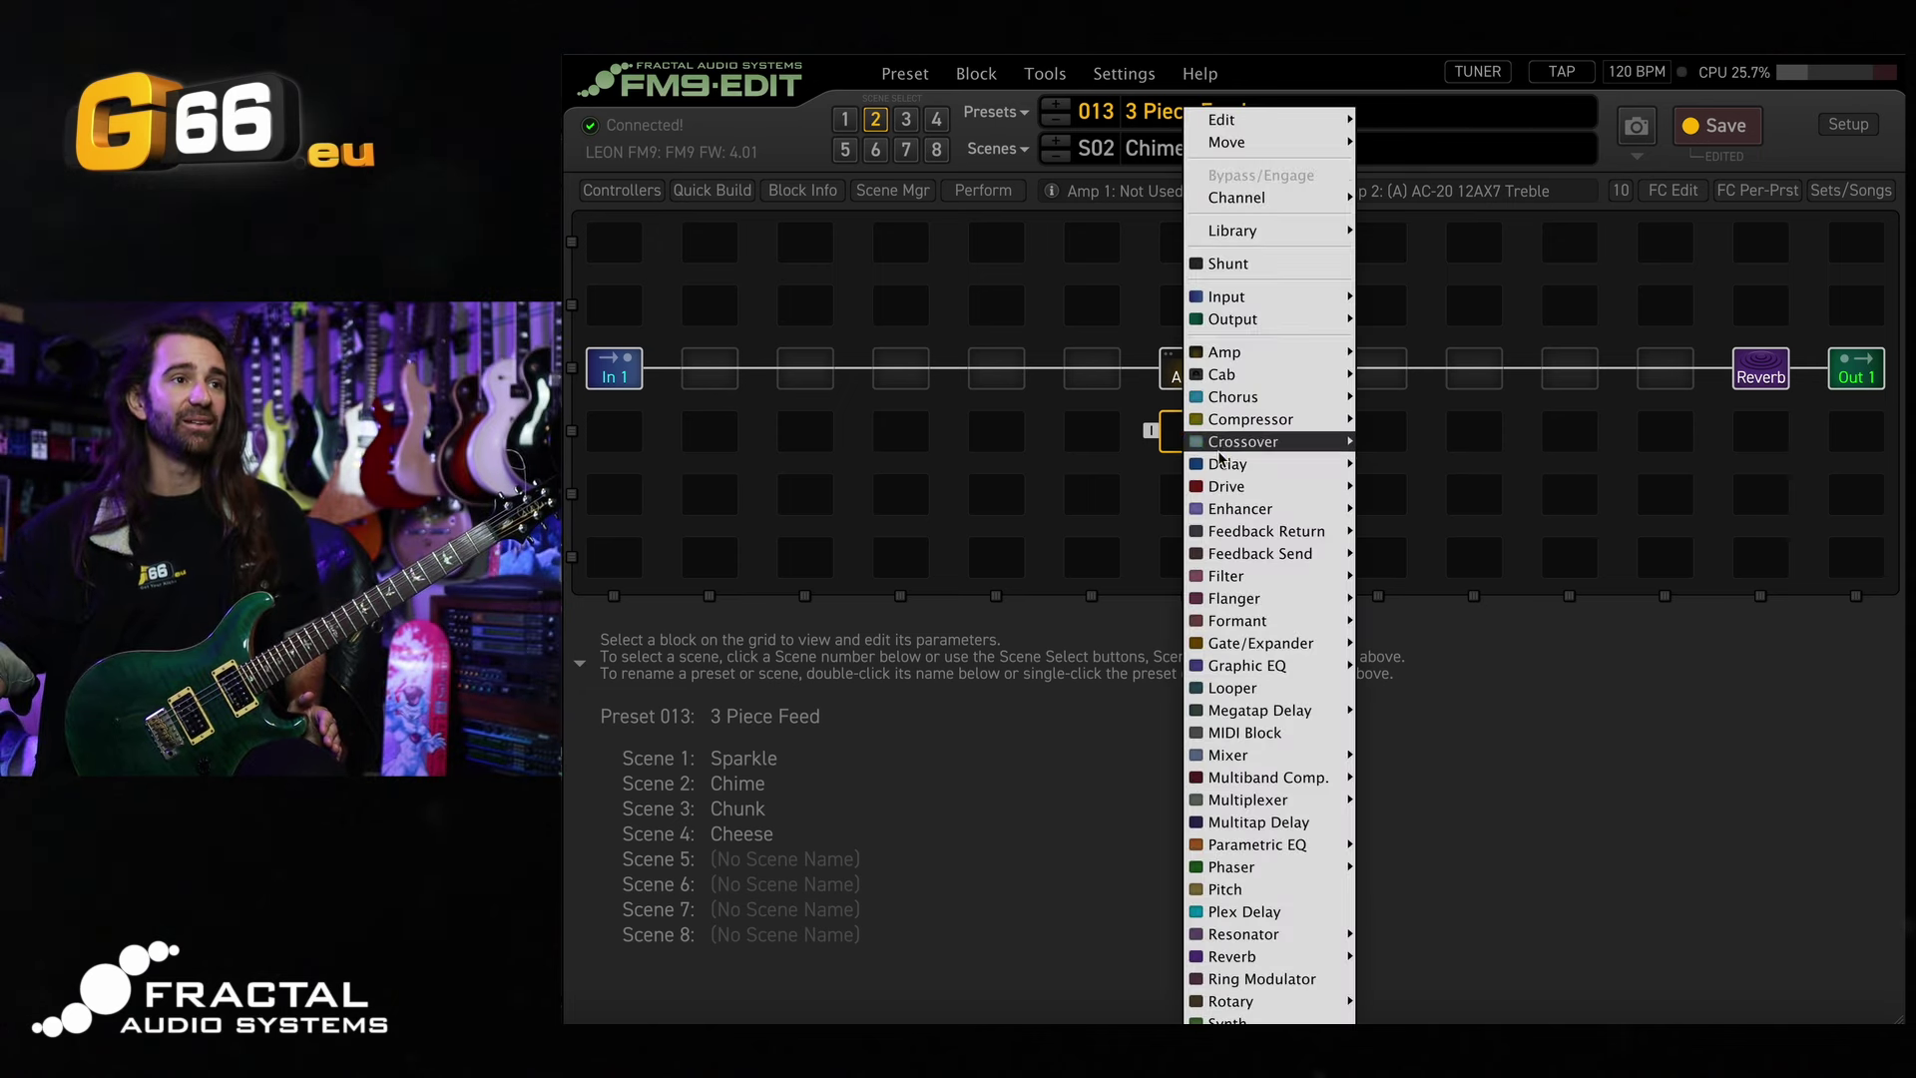
mouse_move(1298, 352)
left_click(1407, 358)
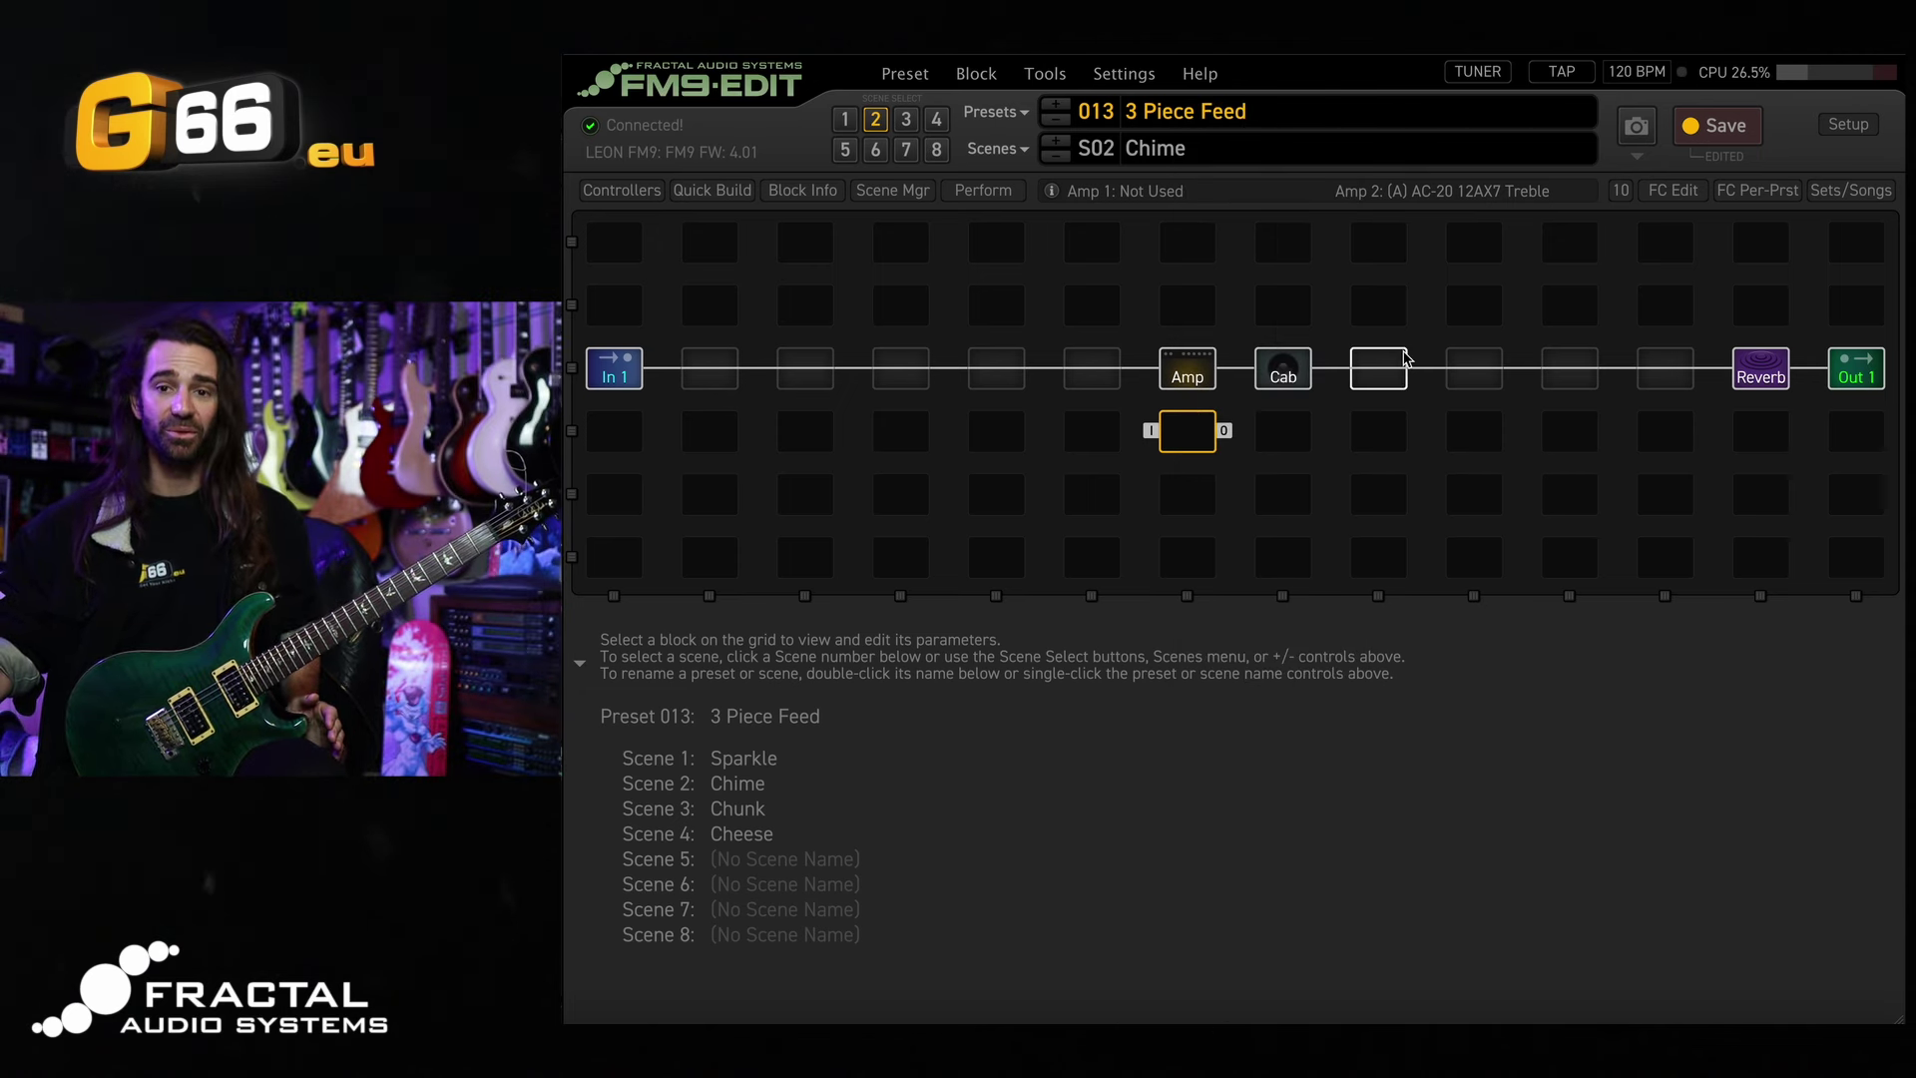
left_click_drag(1224, 430, 1150, 431)
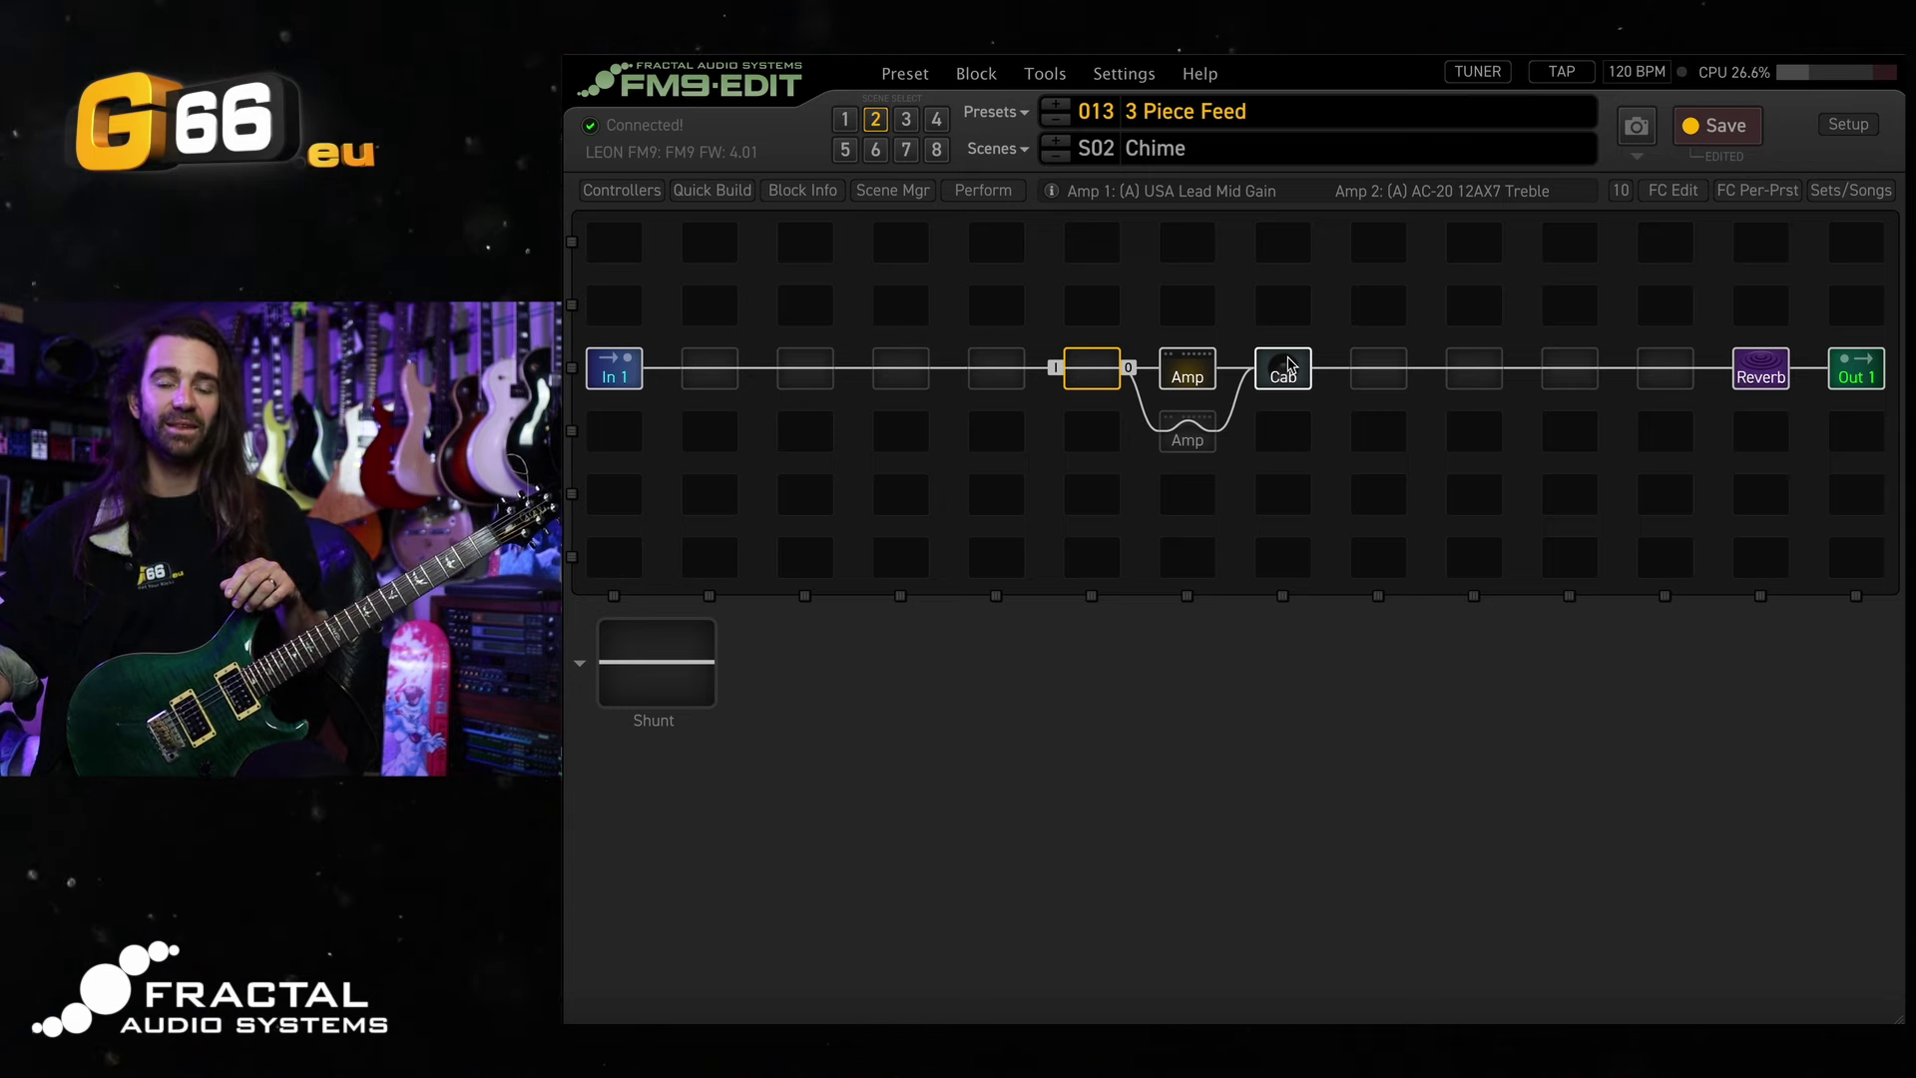
Add a Compressor 1 block (Studio FF Compressor) in the empty cell above the Cab.
left_click(1282, 304)
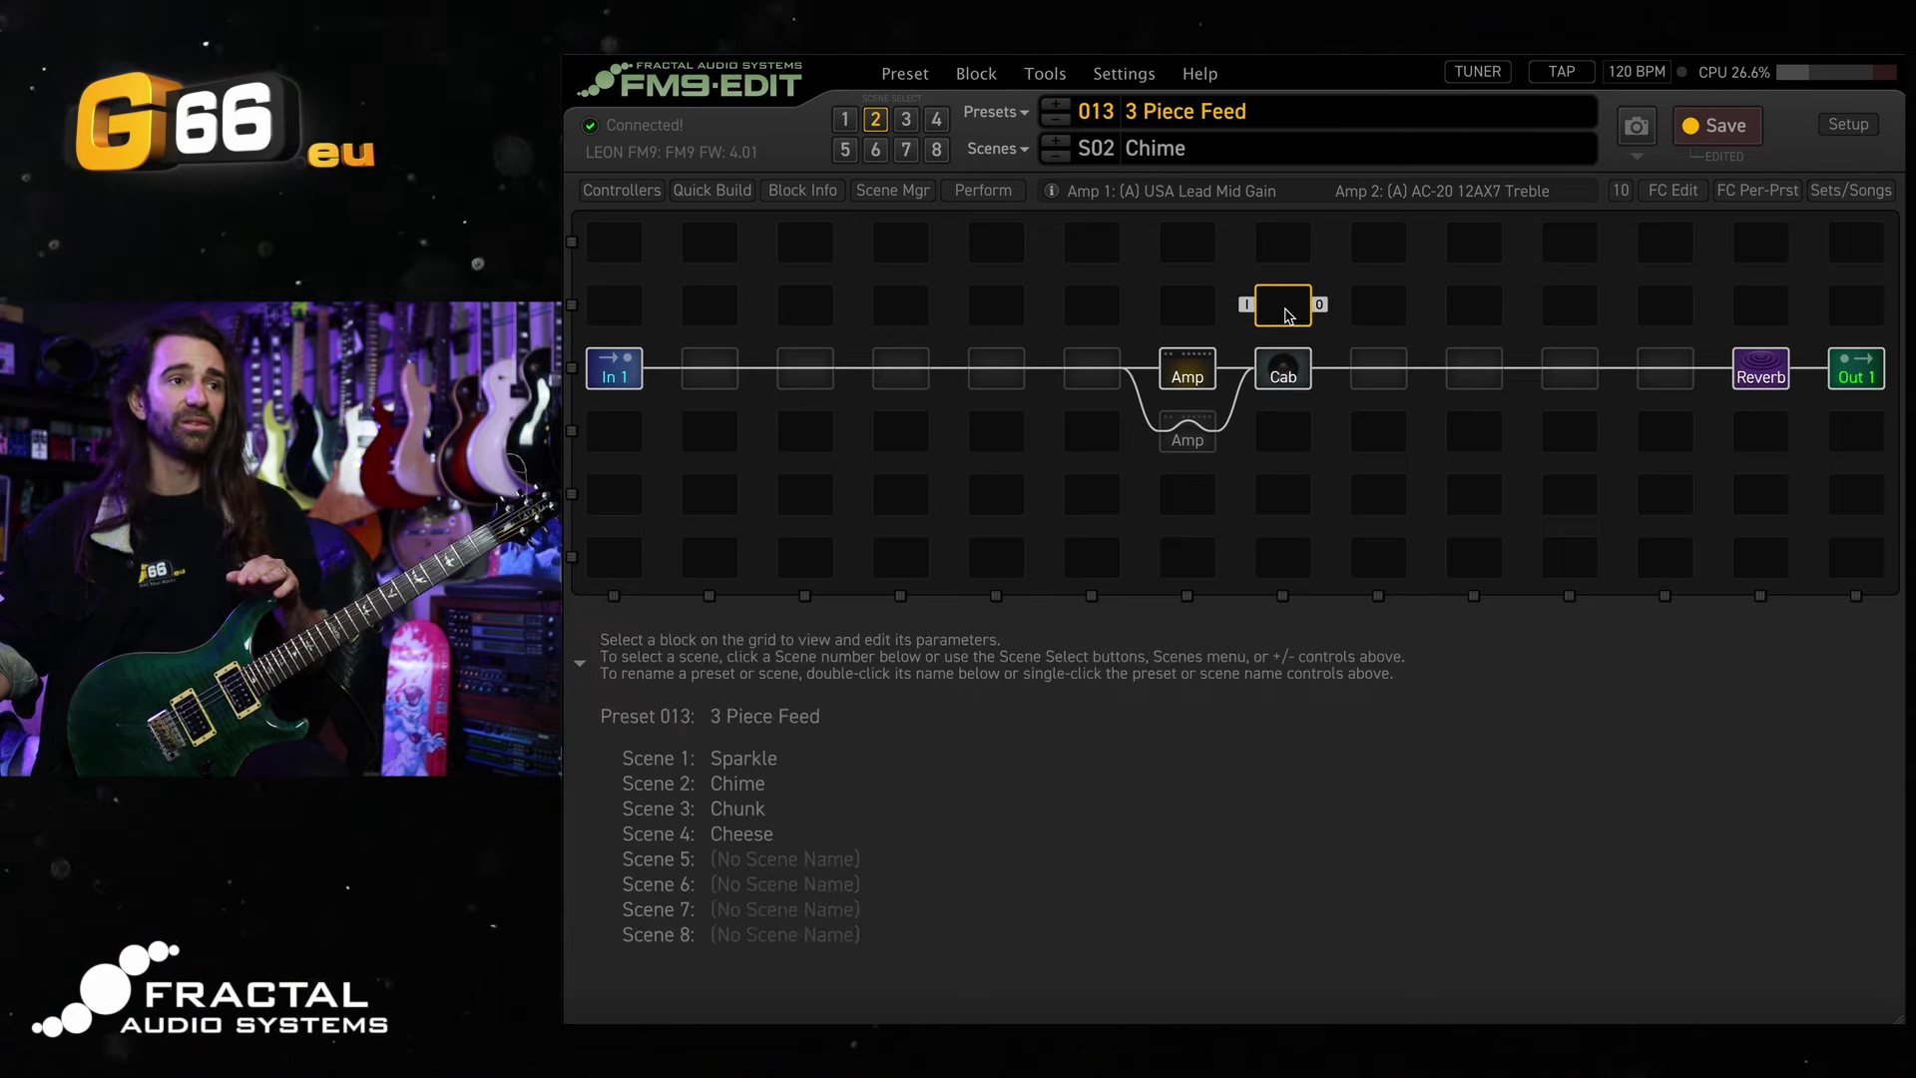
right_click(1285, 304)
mouse_move(1382, 431)
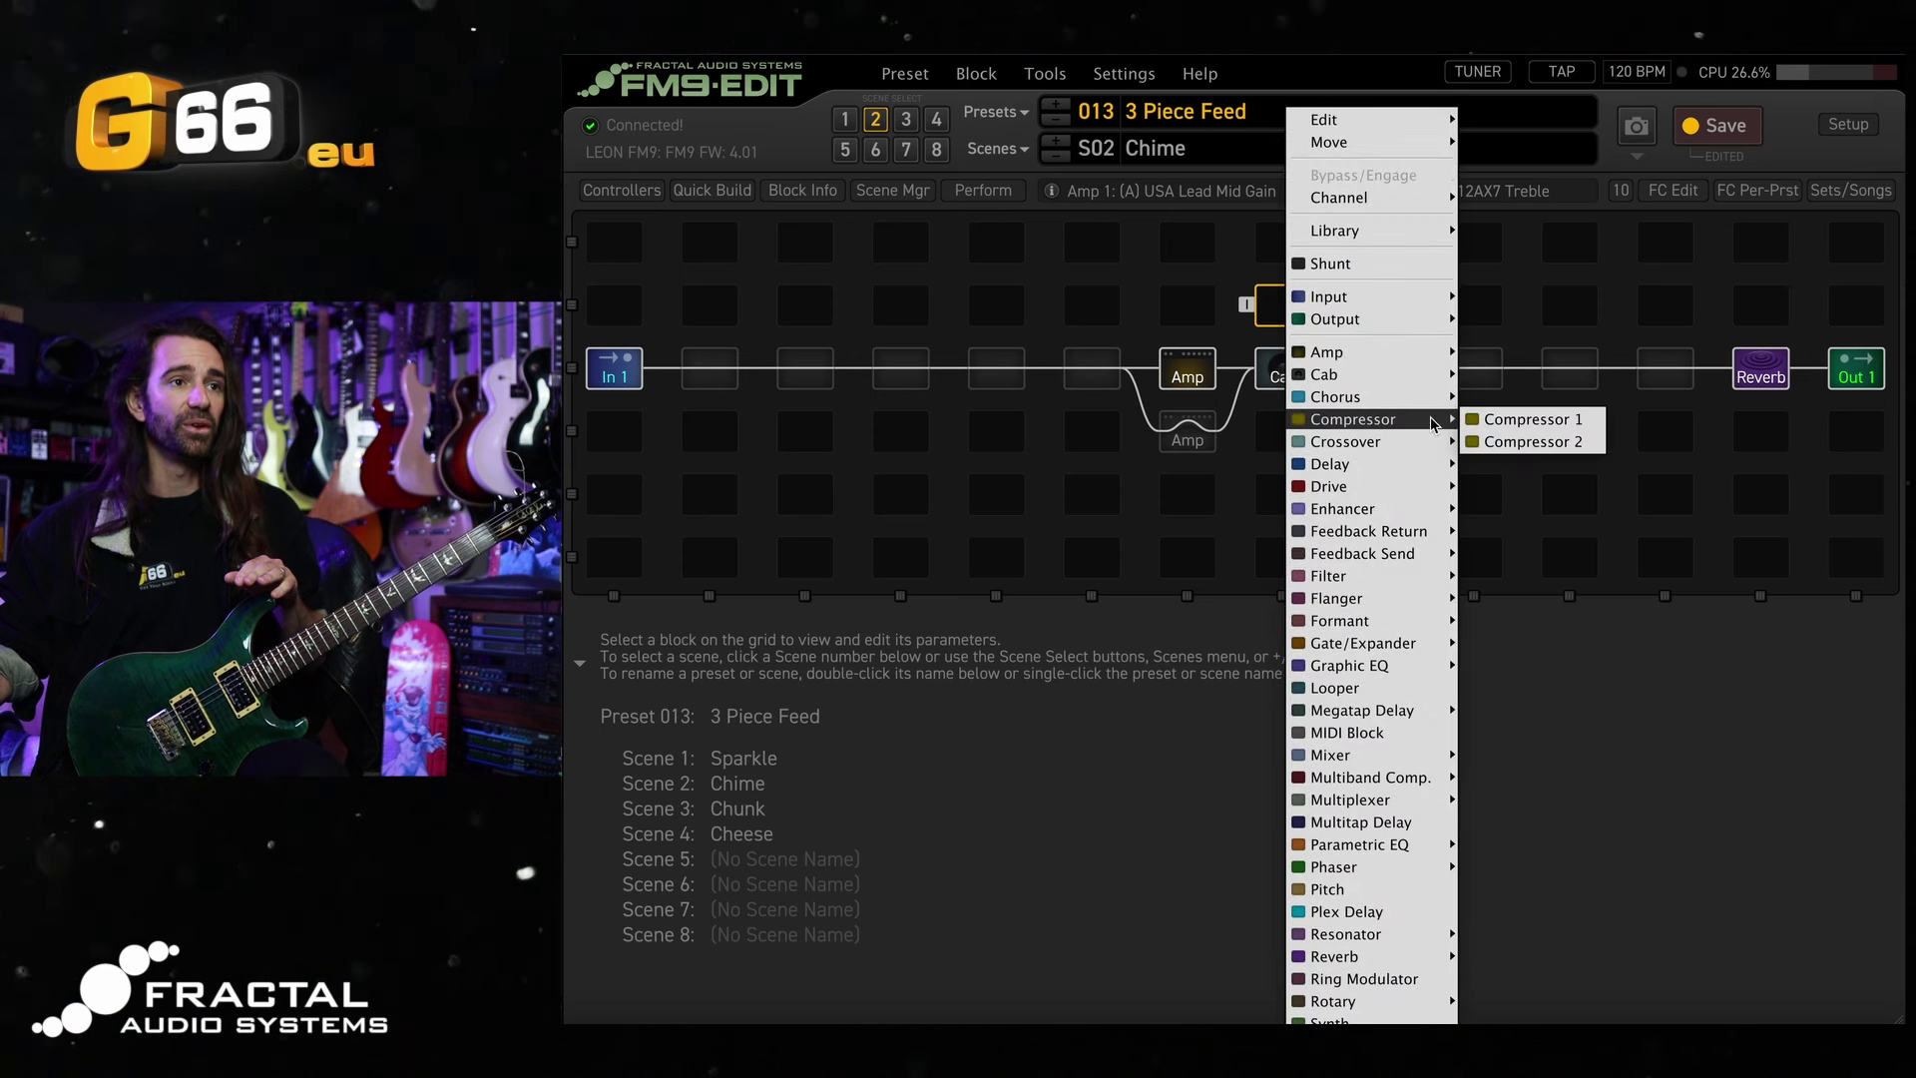
left_click(1474, 420)
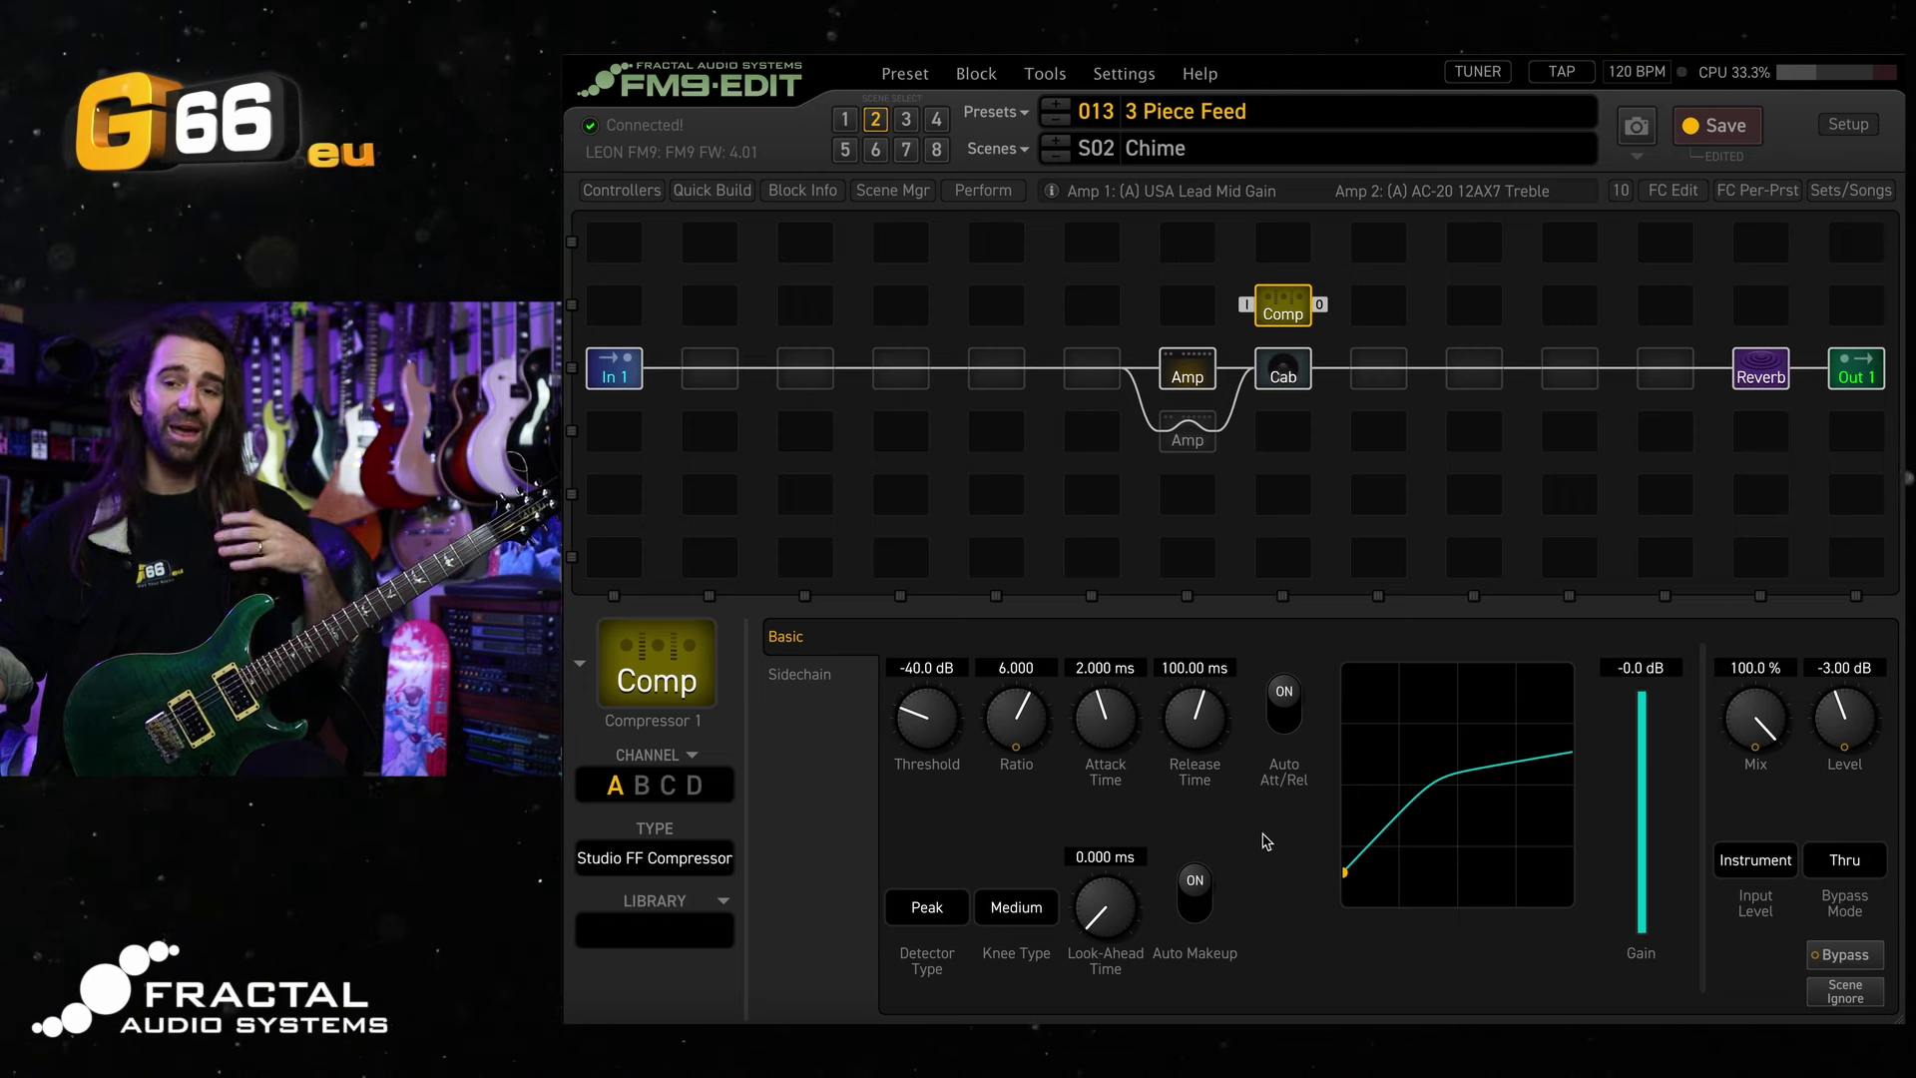
Add a Filter block in the cell above the upper amp.
right_click(1190, 322)
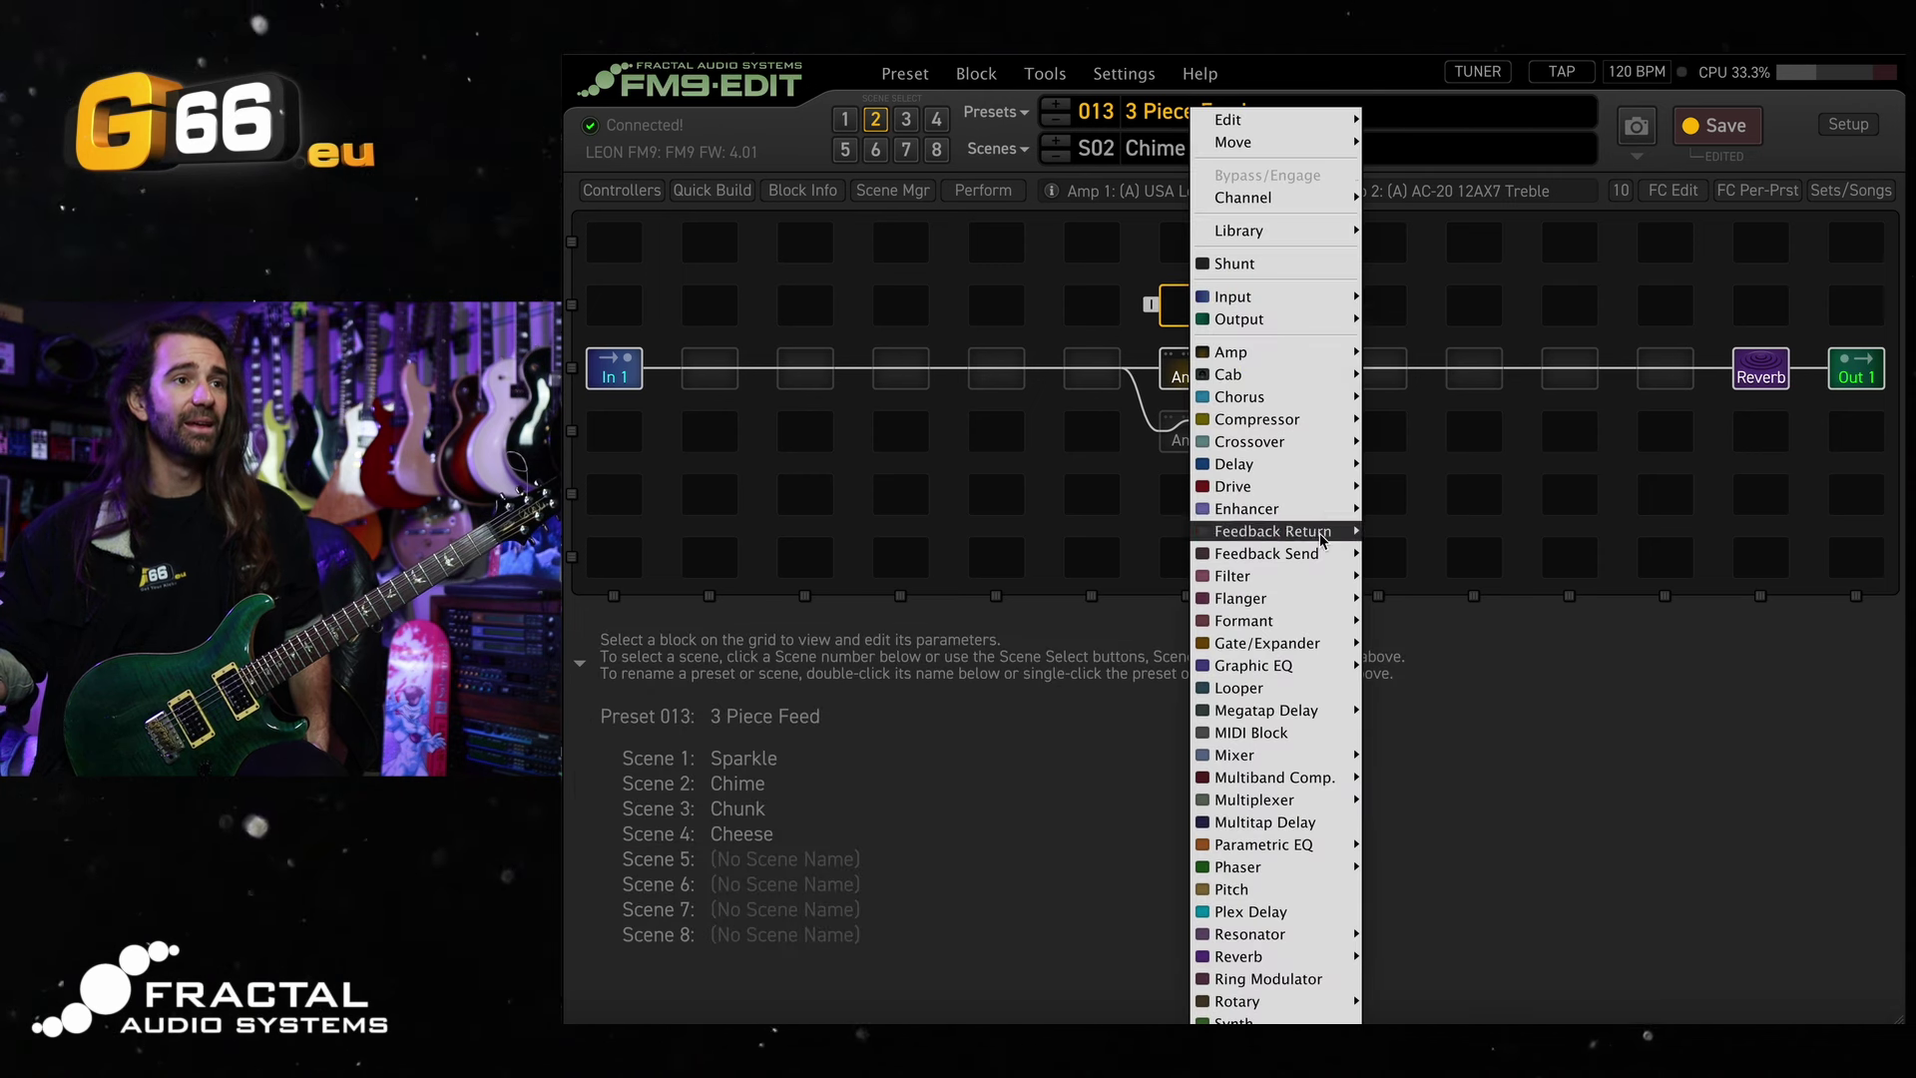
mouse_move(1319, 554)
left_click(1411, 518)
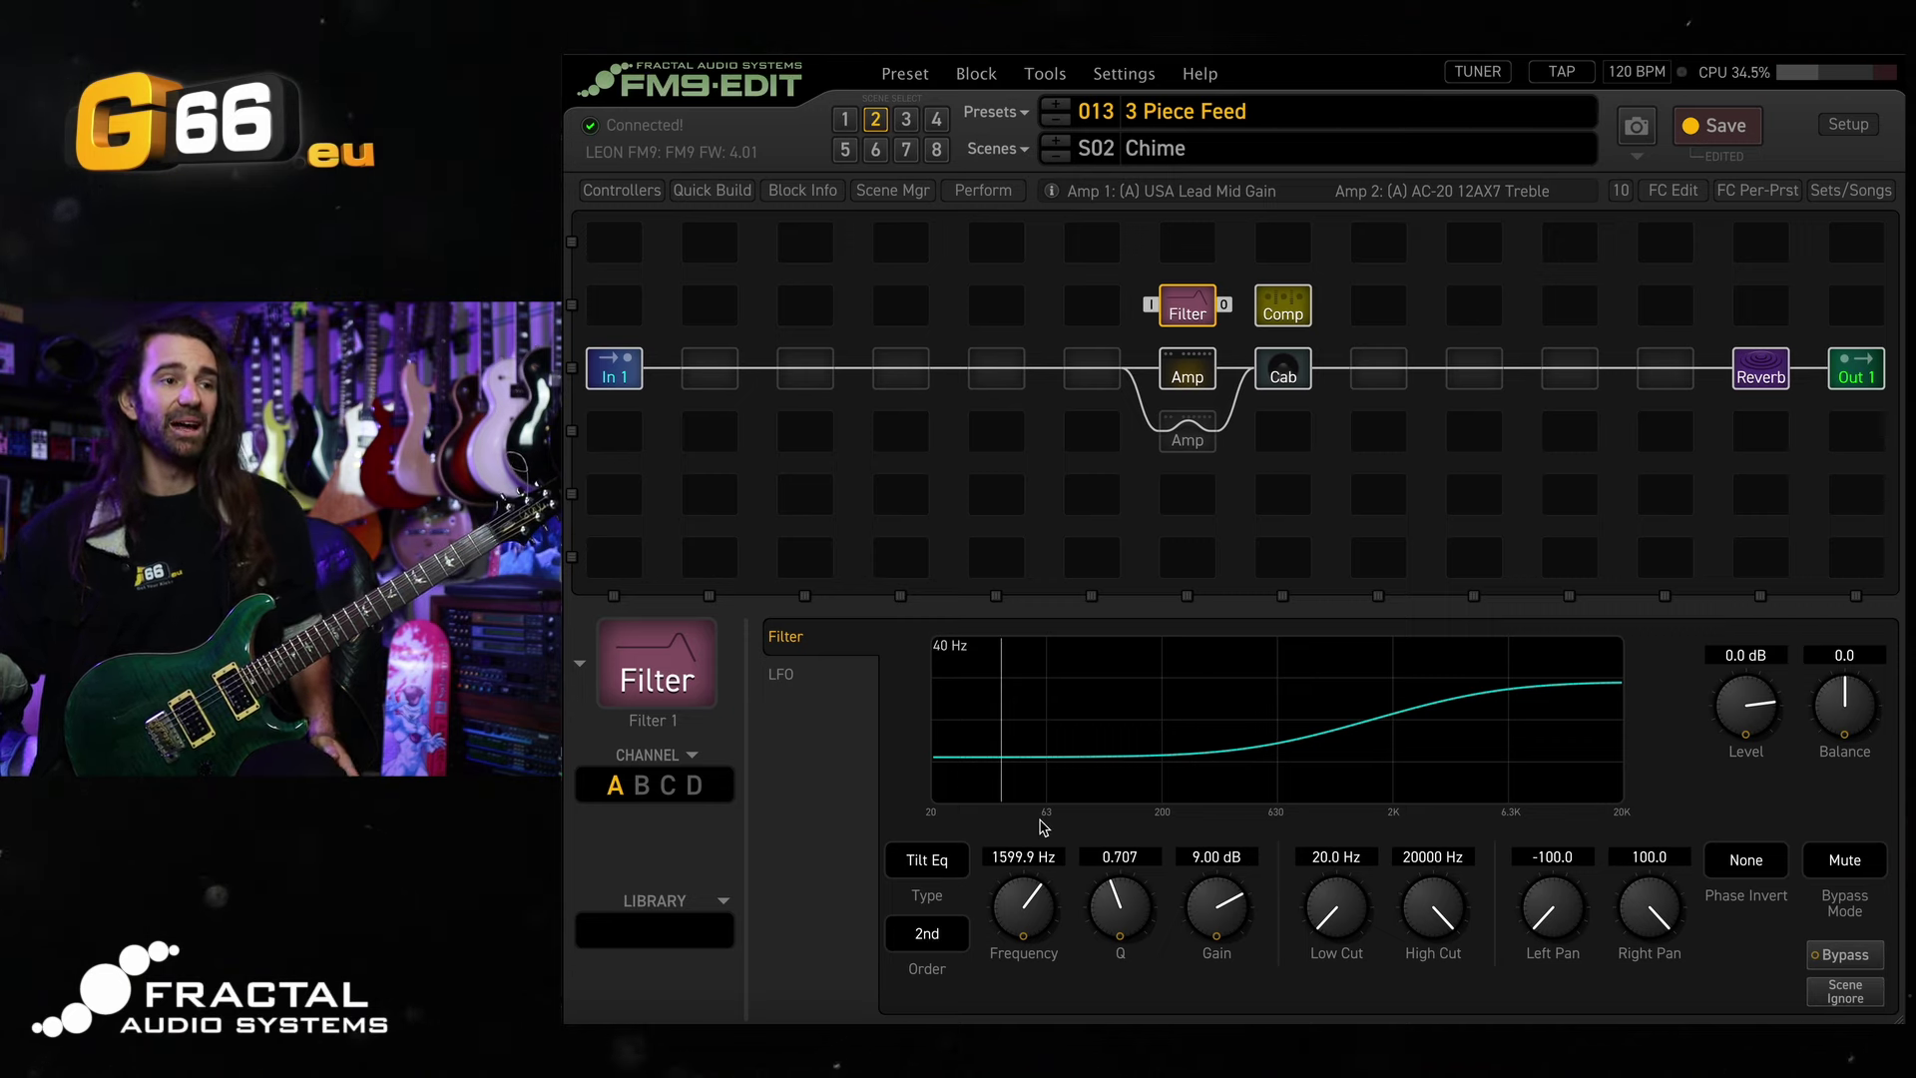
Wire the Tilt Eq Filter into the Compressor to form the parallel filter/comp path.
left_click(1130, 369)
left_click_drag(1152, 305, 1249, 311)
left_click(1187, 305)
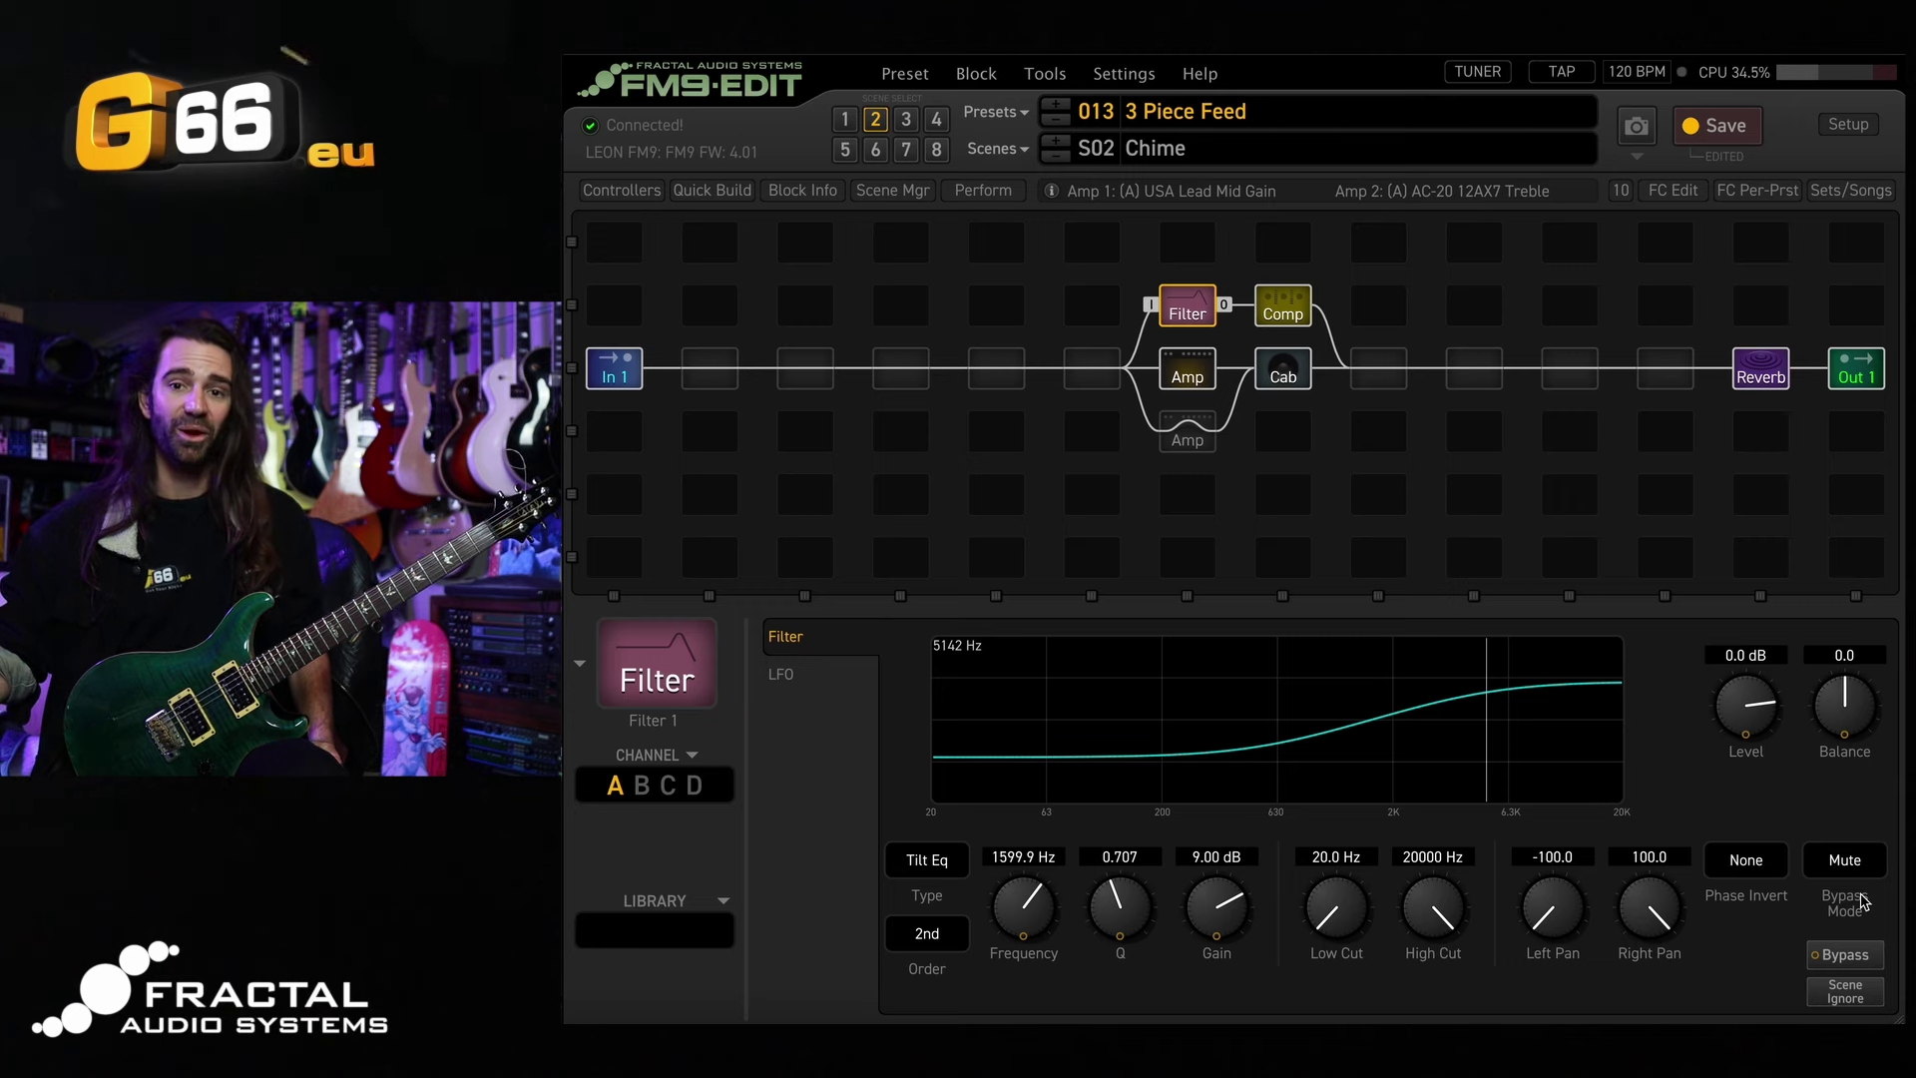
Bypass the Filter in the Chime scene, then switch to scene S01 Sparkle.
left_click(1187, 313, "ctrl")
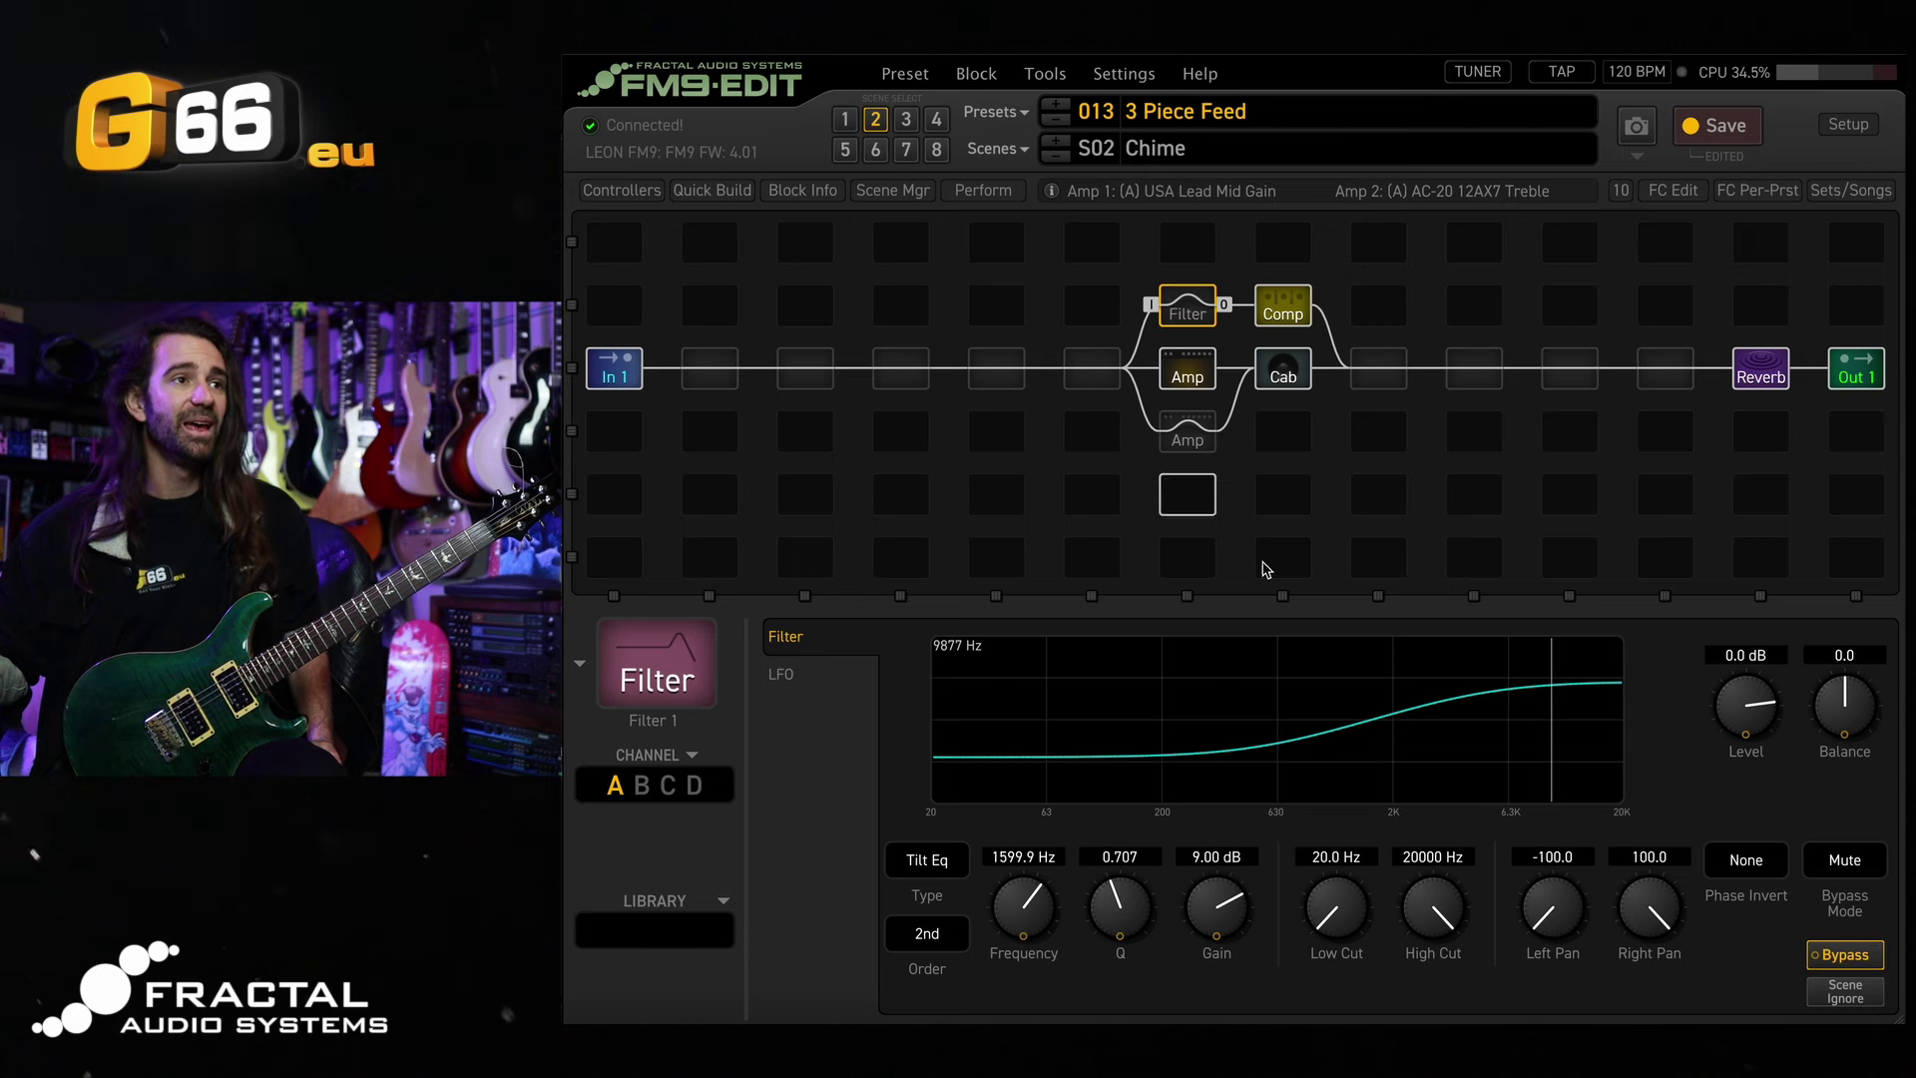
left_click(846, 122)
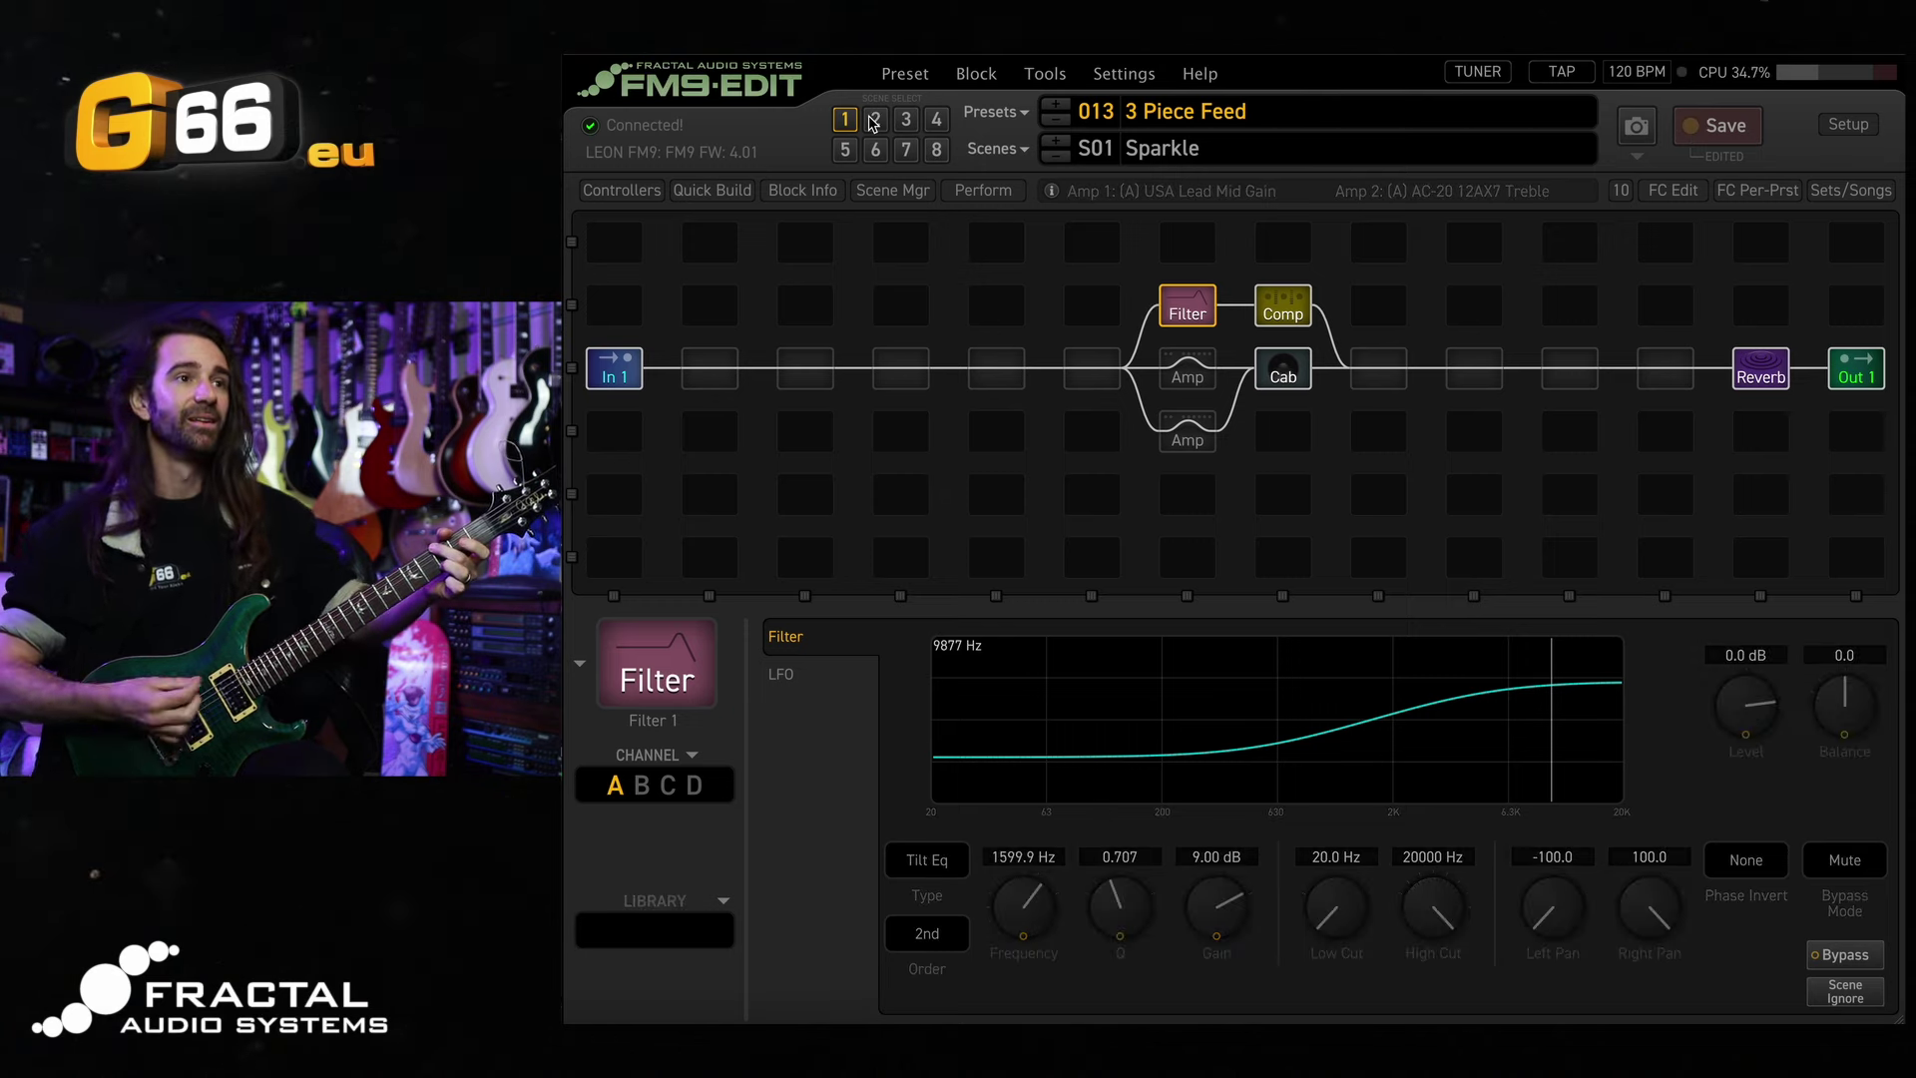
left_click(874, 121)
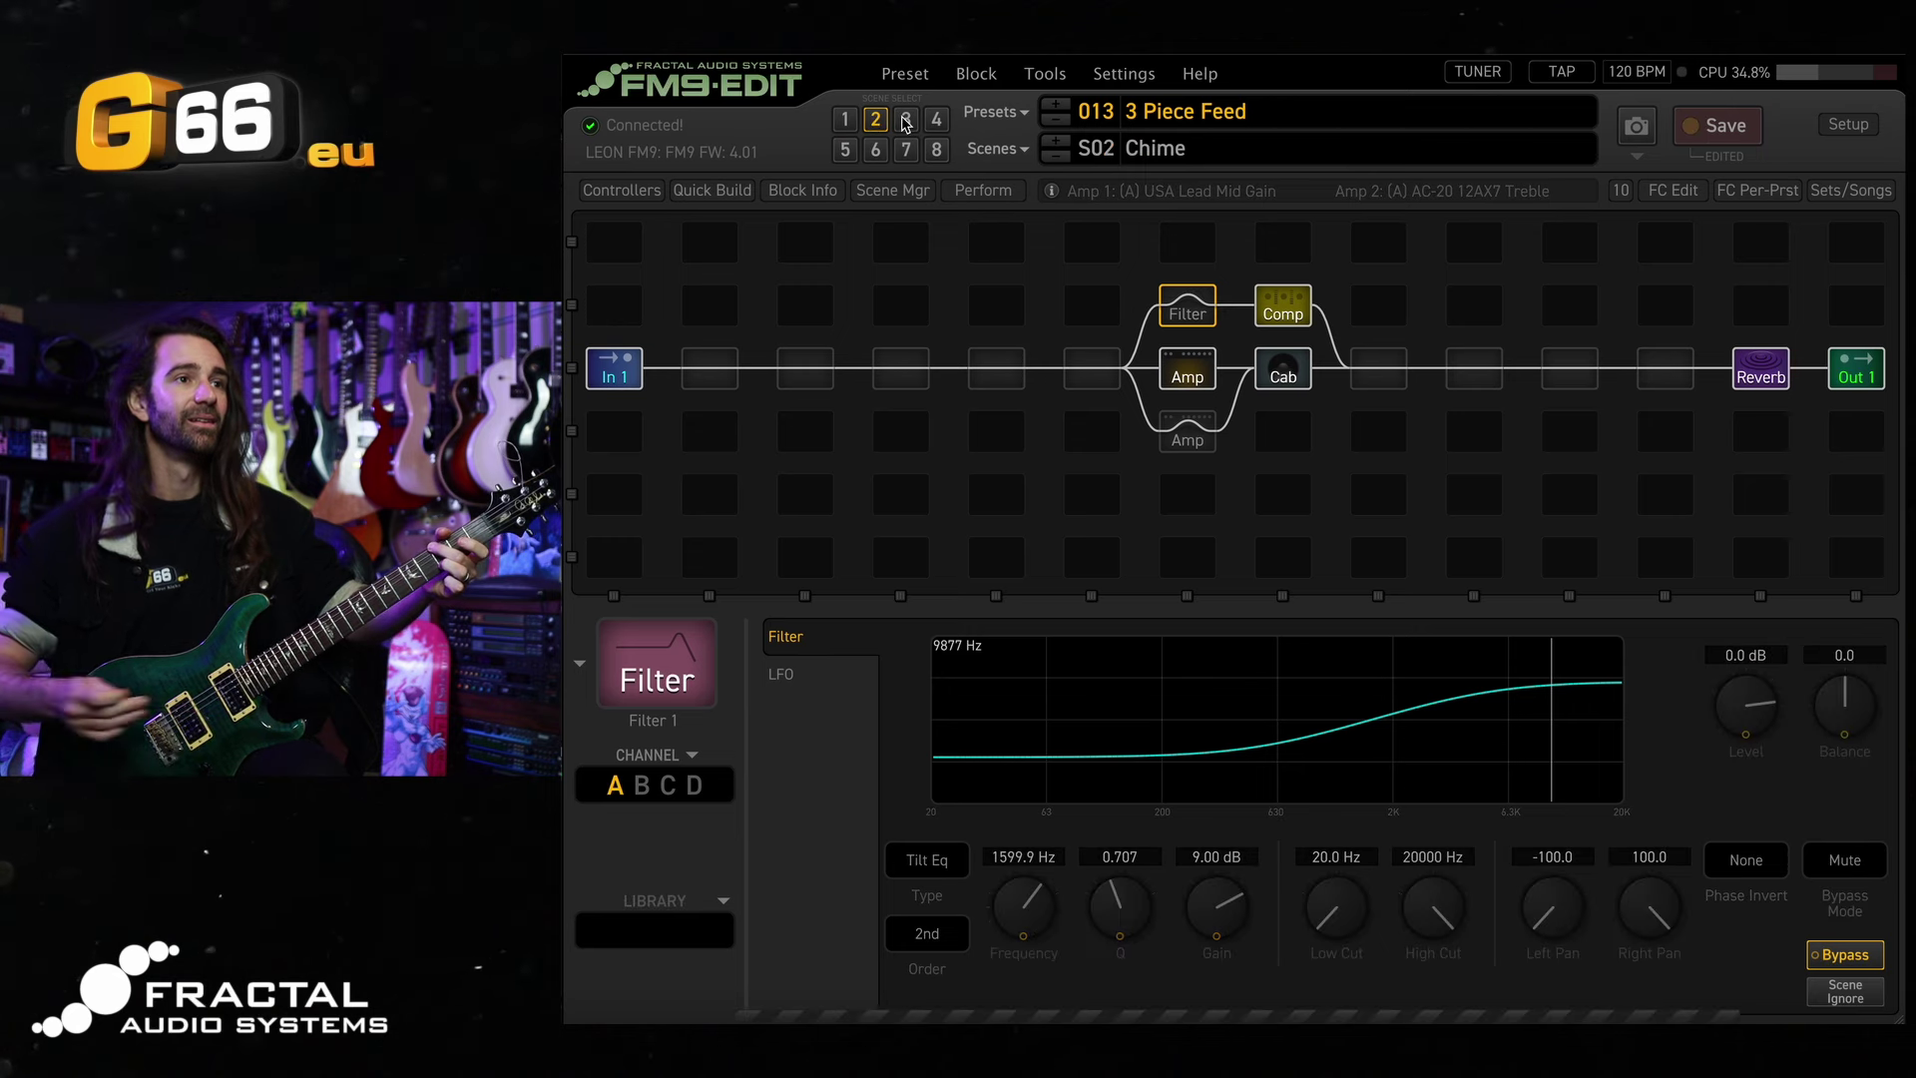
left_click(904, 120)
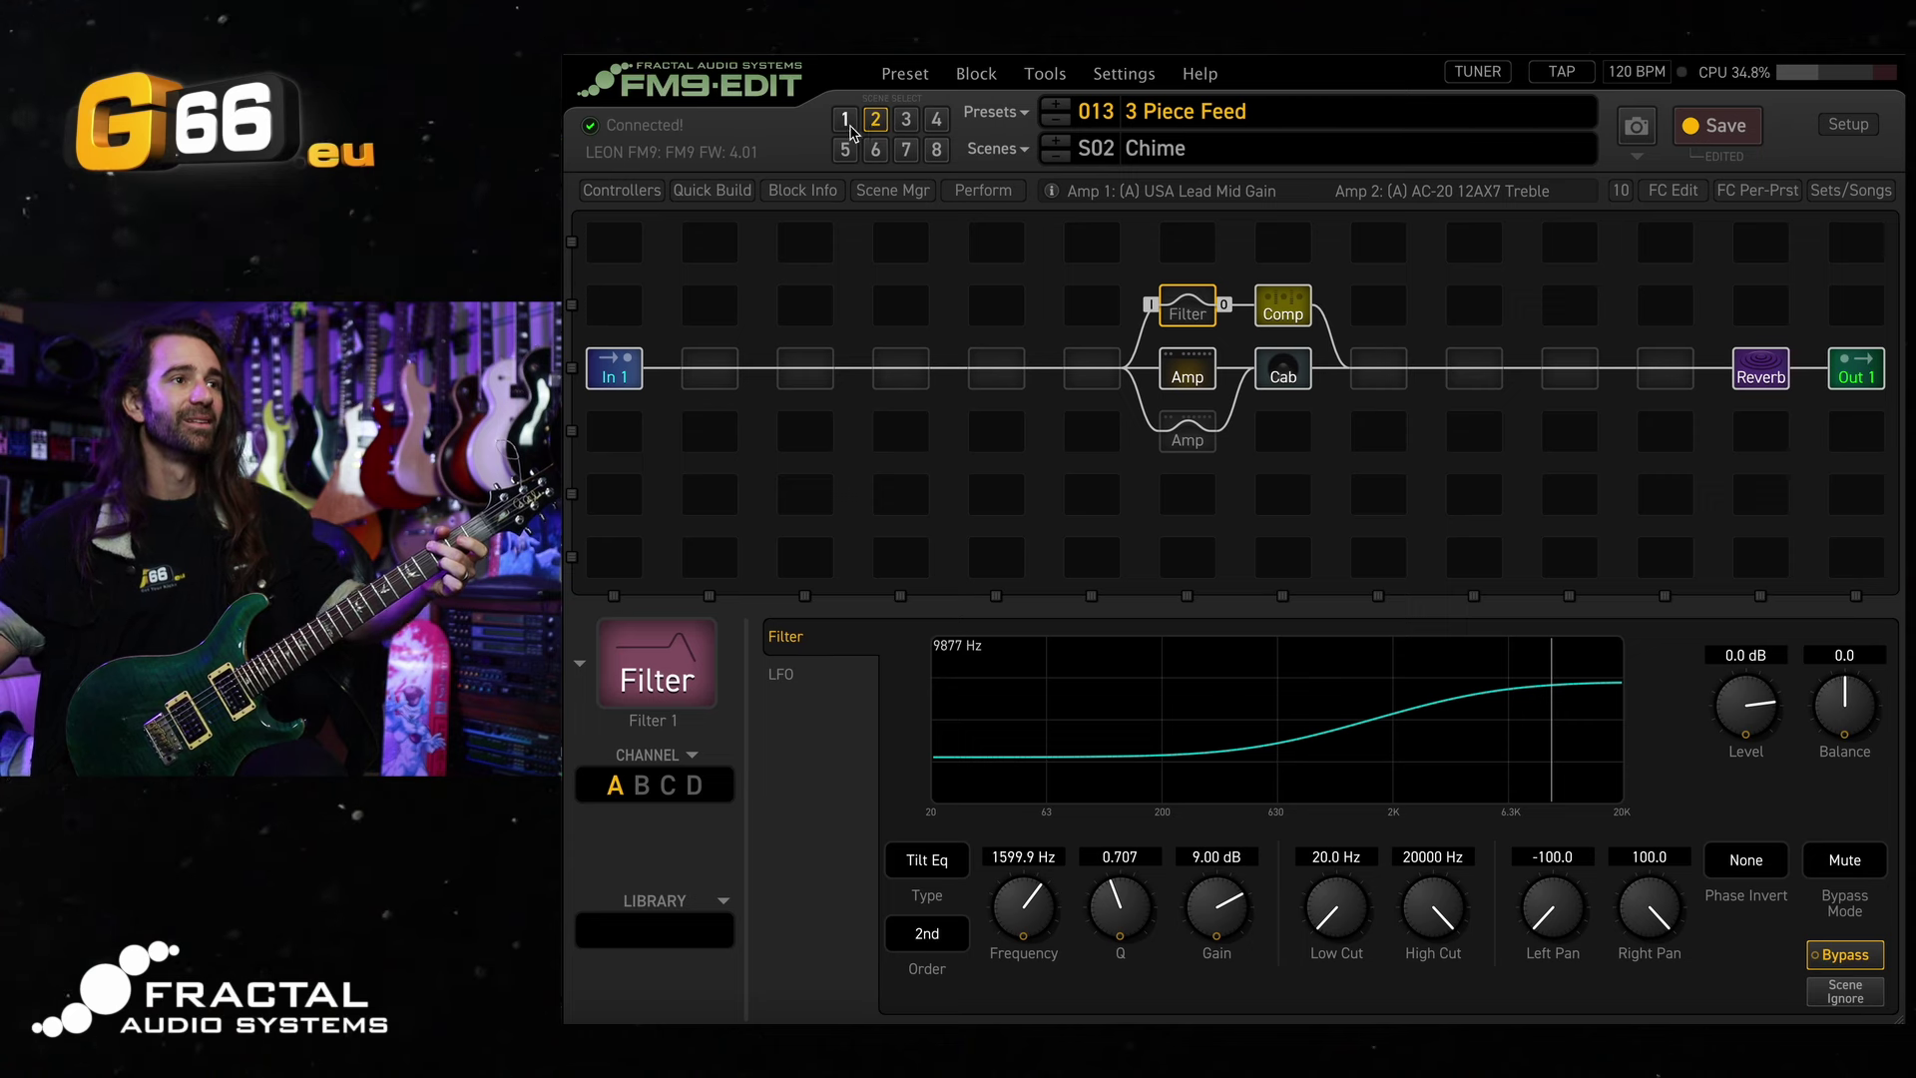
left_click(846, 122)
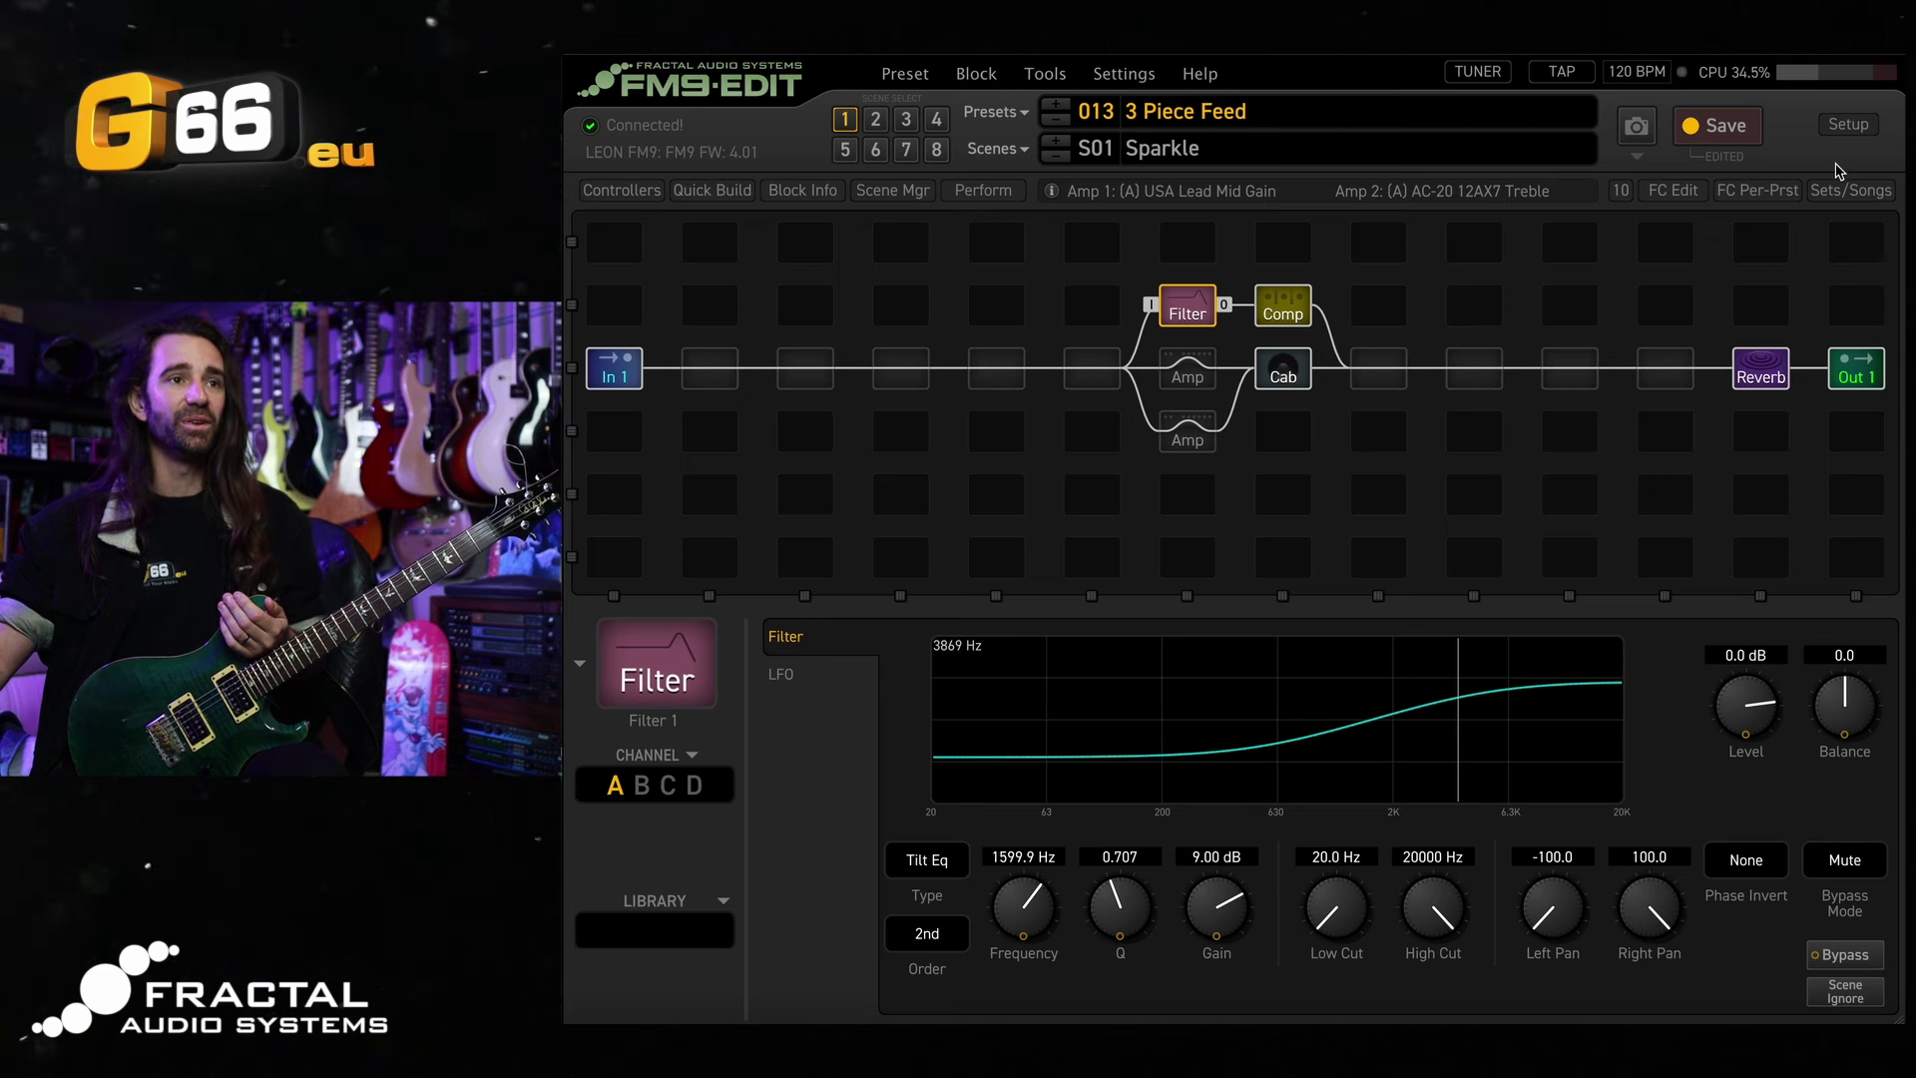
Add a Delay 1 block in the slot after the Cab.
left_click(1492, 371)
right_click(1493, 374)
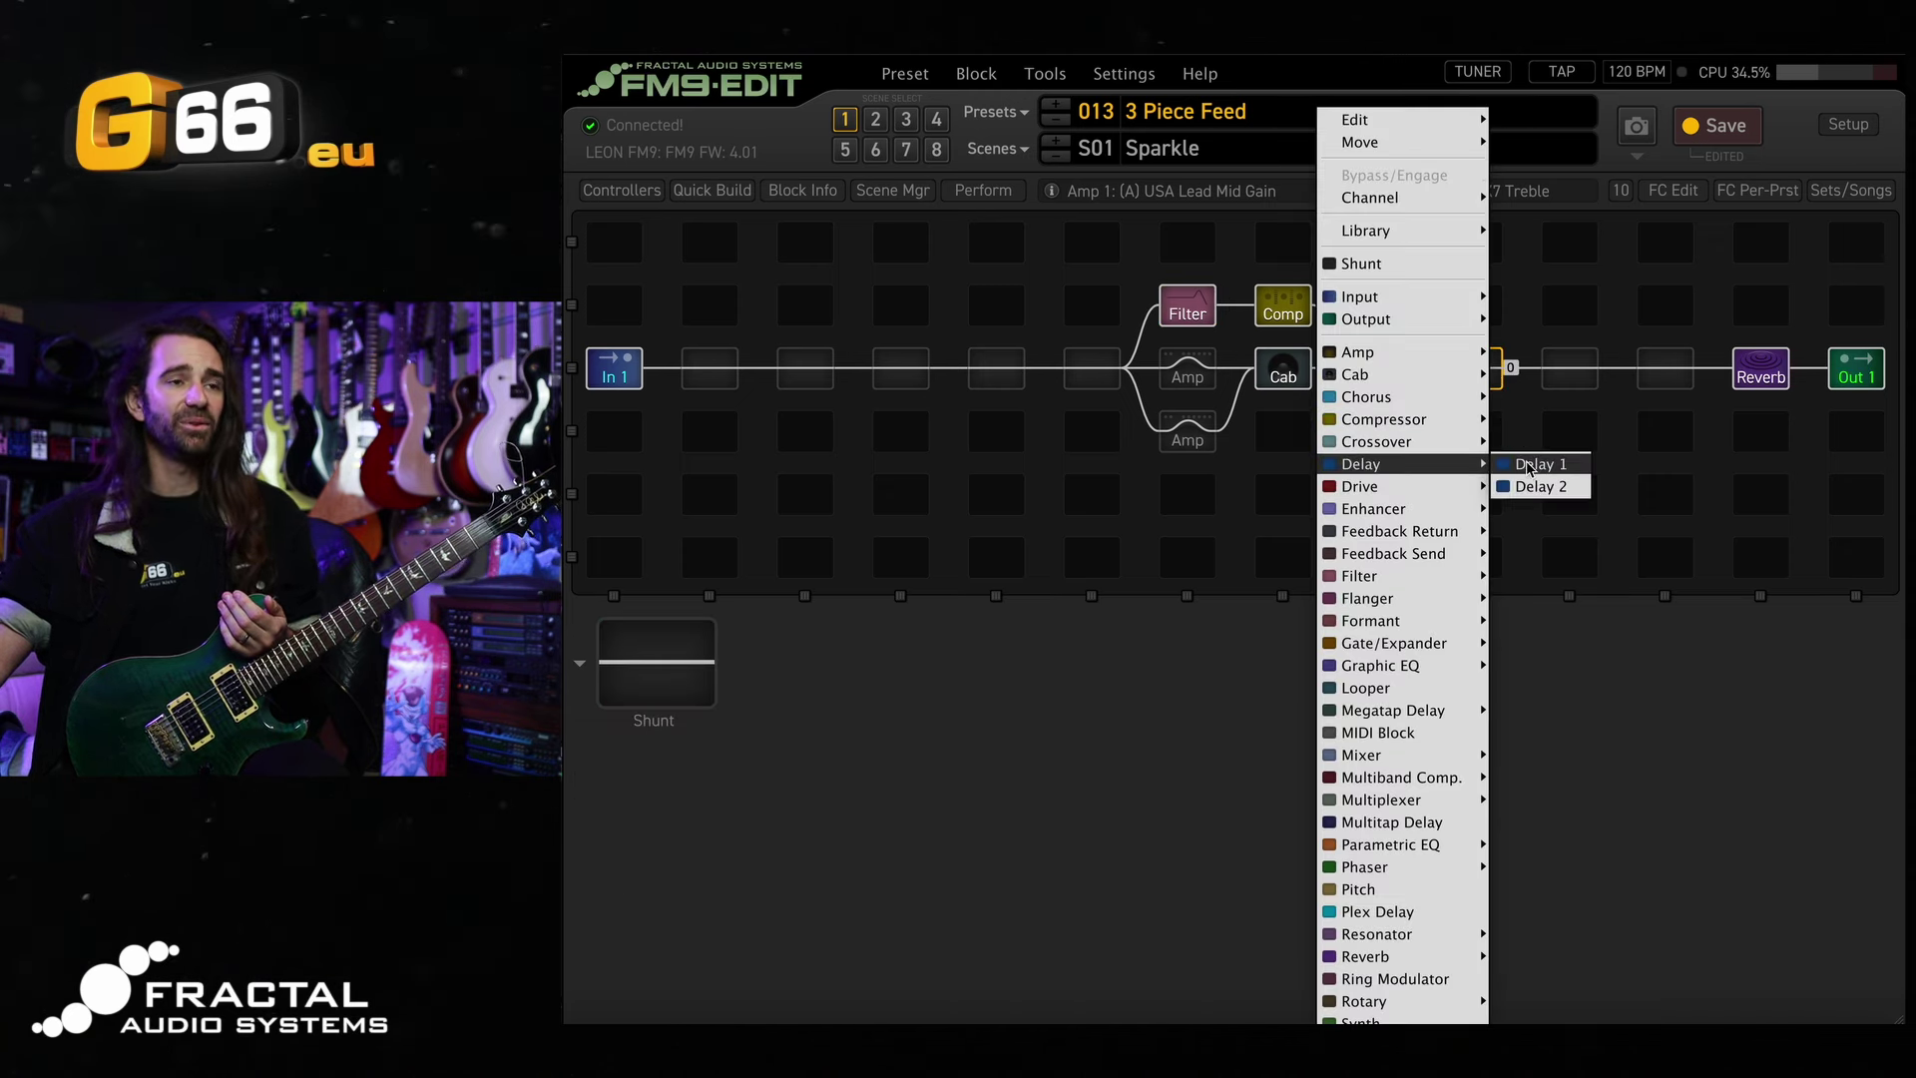
left_click(1530, 469)
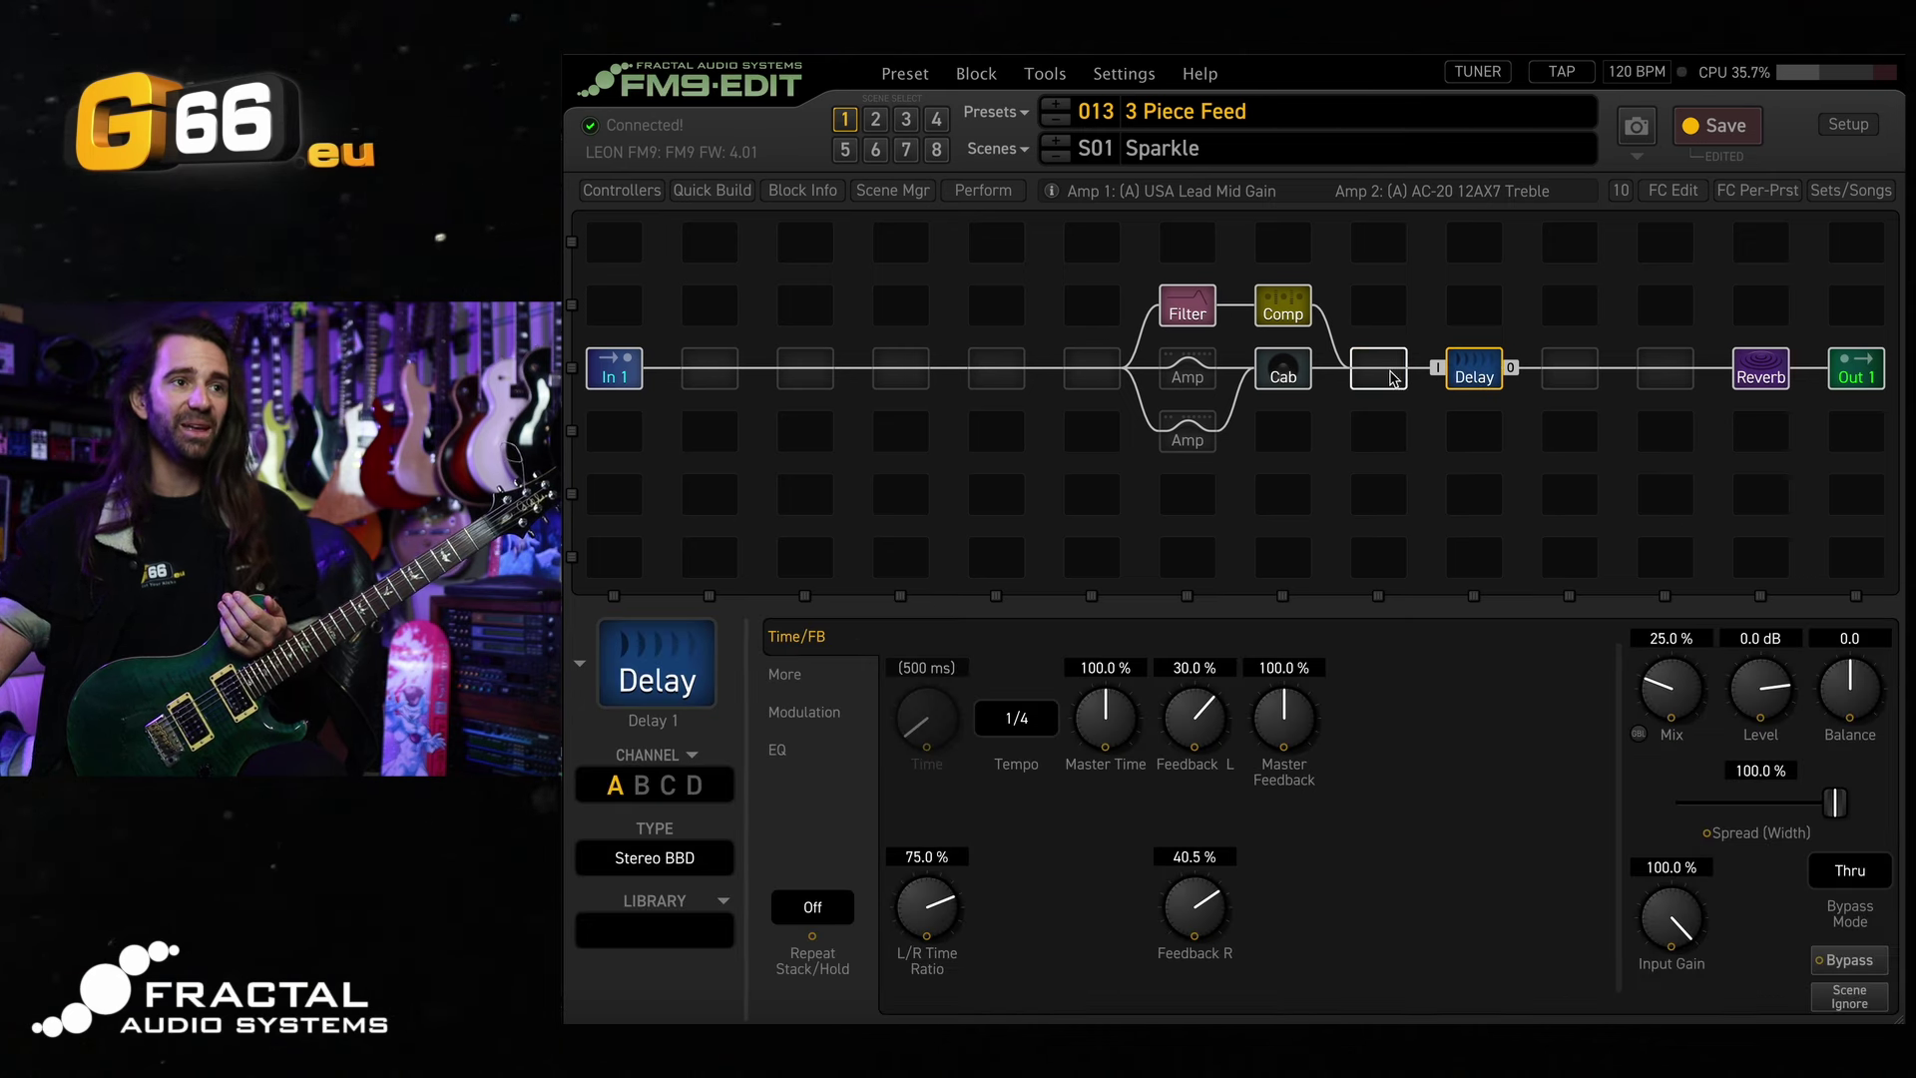
Insert a Chorus 1 block between the Cab and the Delay.
left_click(1392, 376)
right_click(1392, 376)
mouse_move(1342, 404)
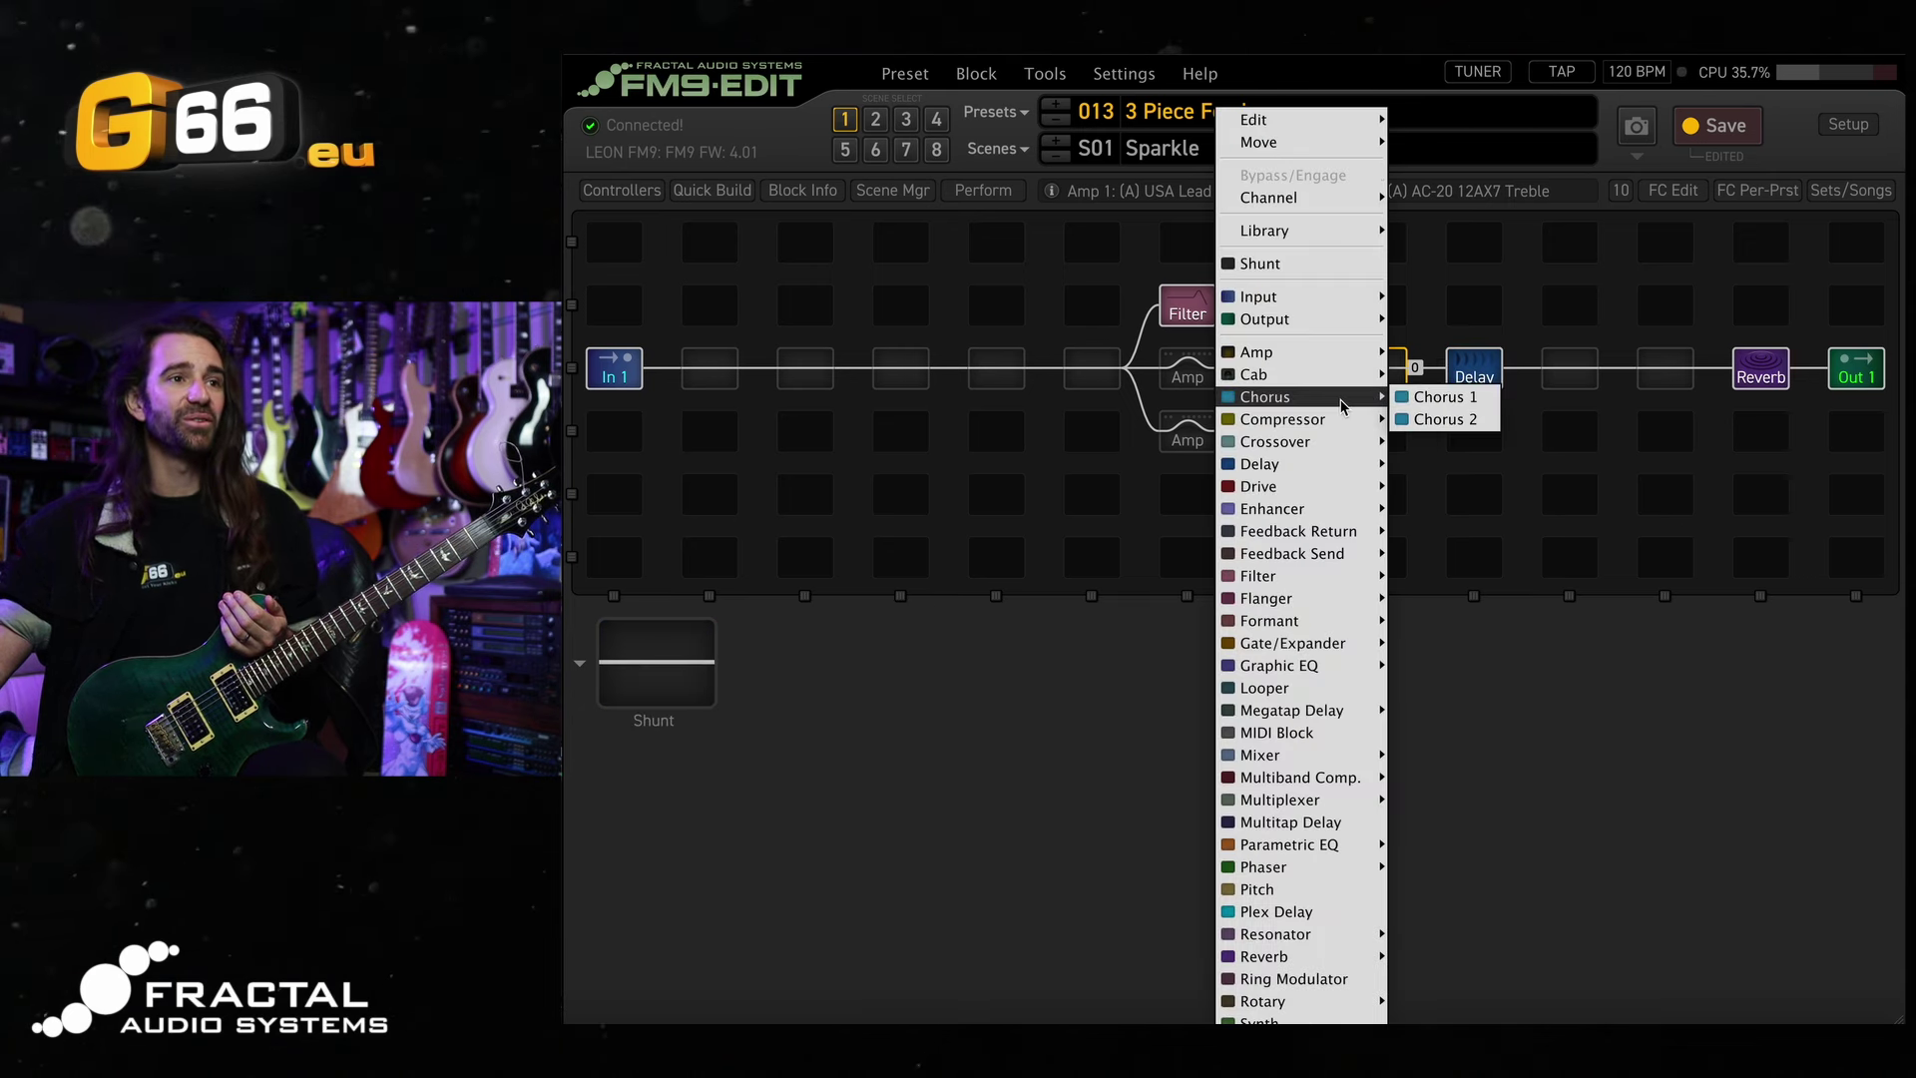
left_click(1426, 397)
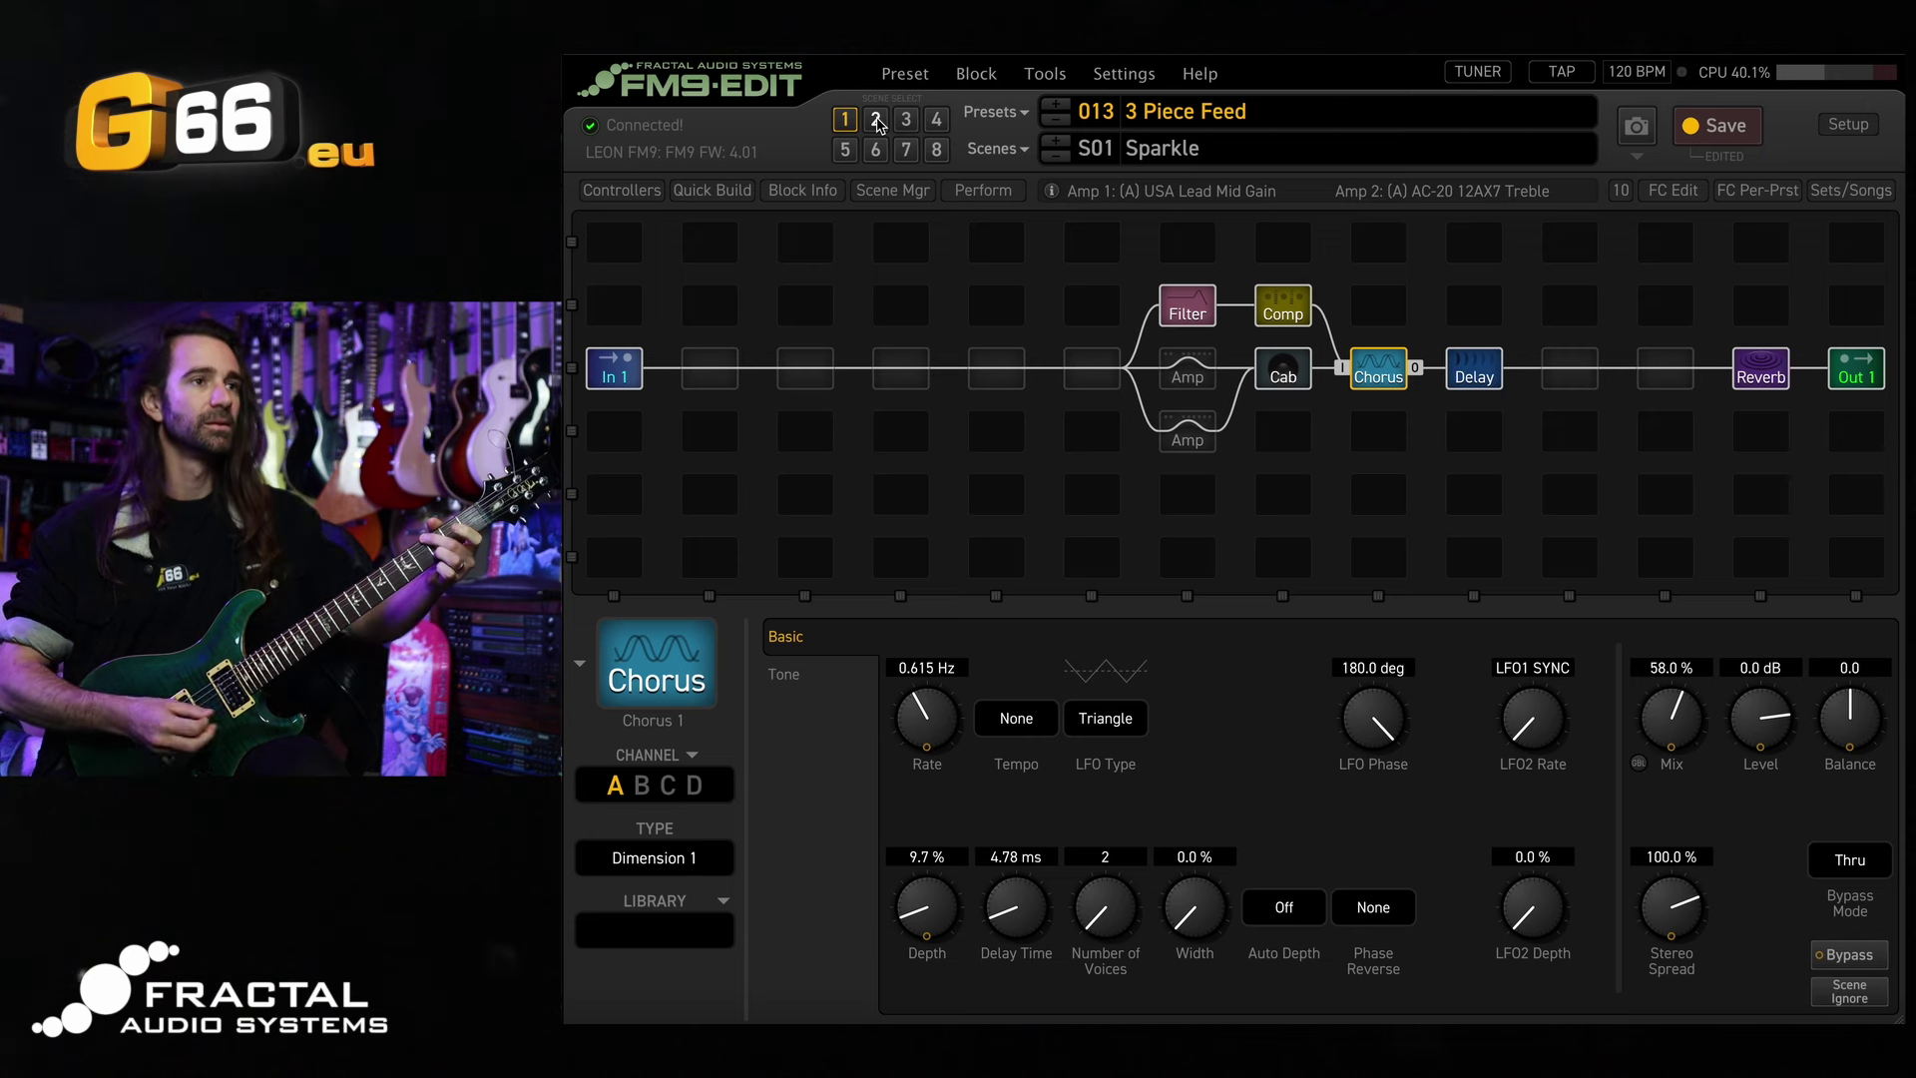
Audition scenes Chime and Chunk, finishing on scene 1, Sparkle.
left_click(877, 121)
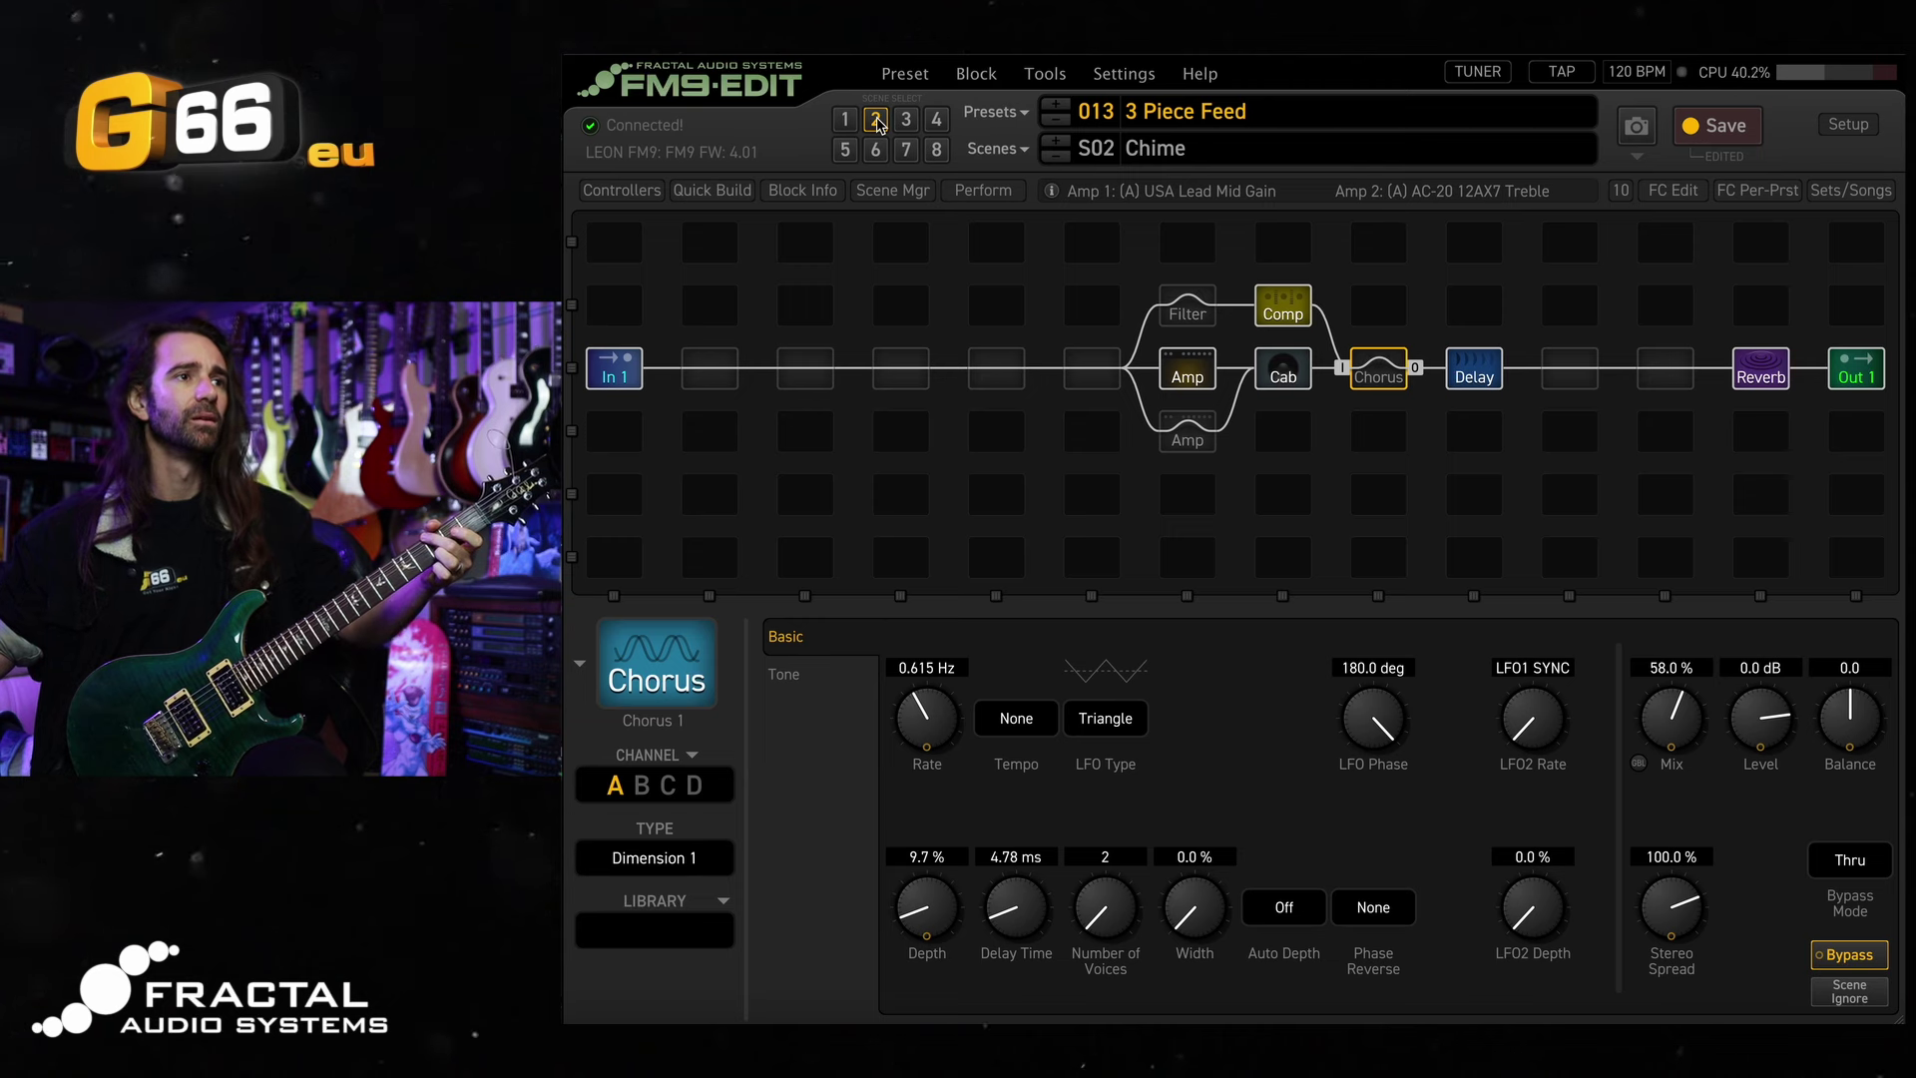
left_click(906, 120)
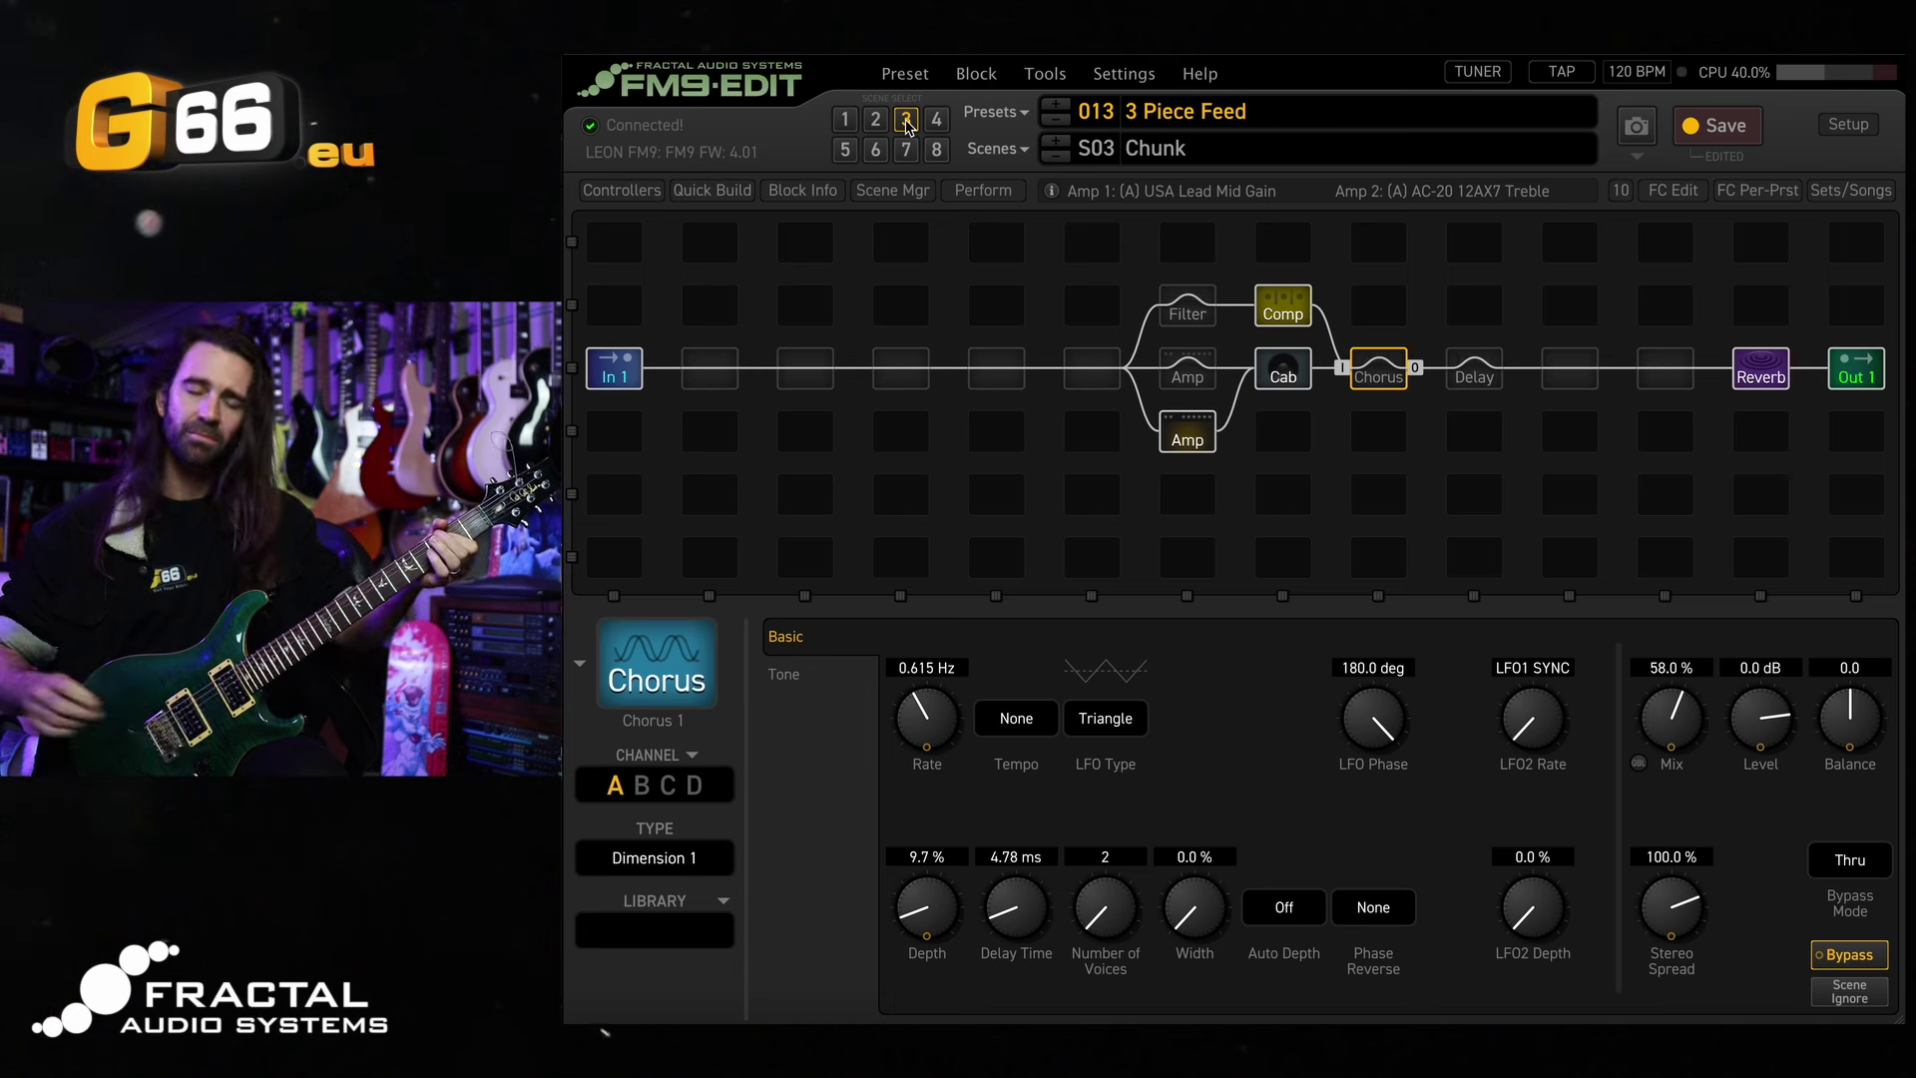
left_click(844, 120)
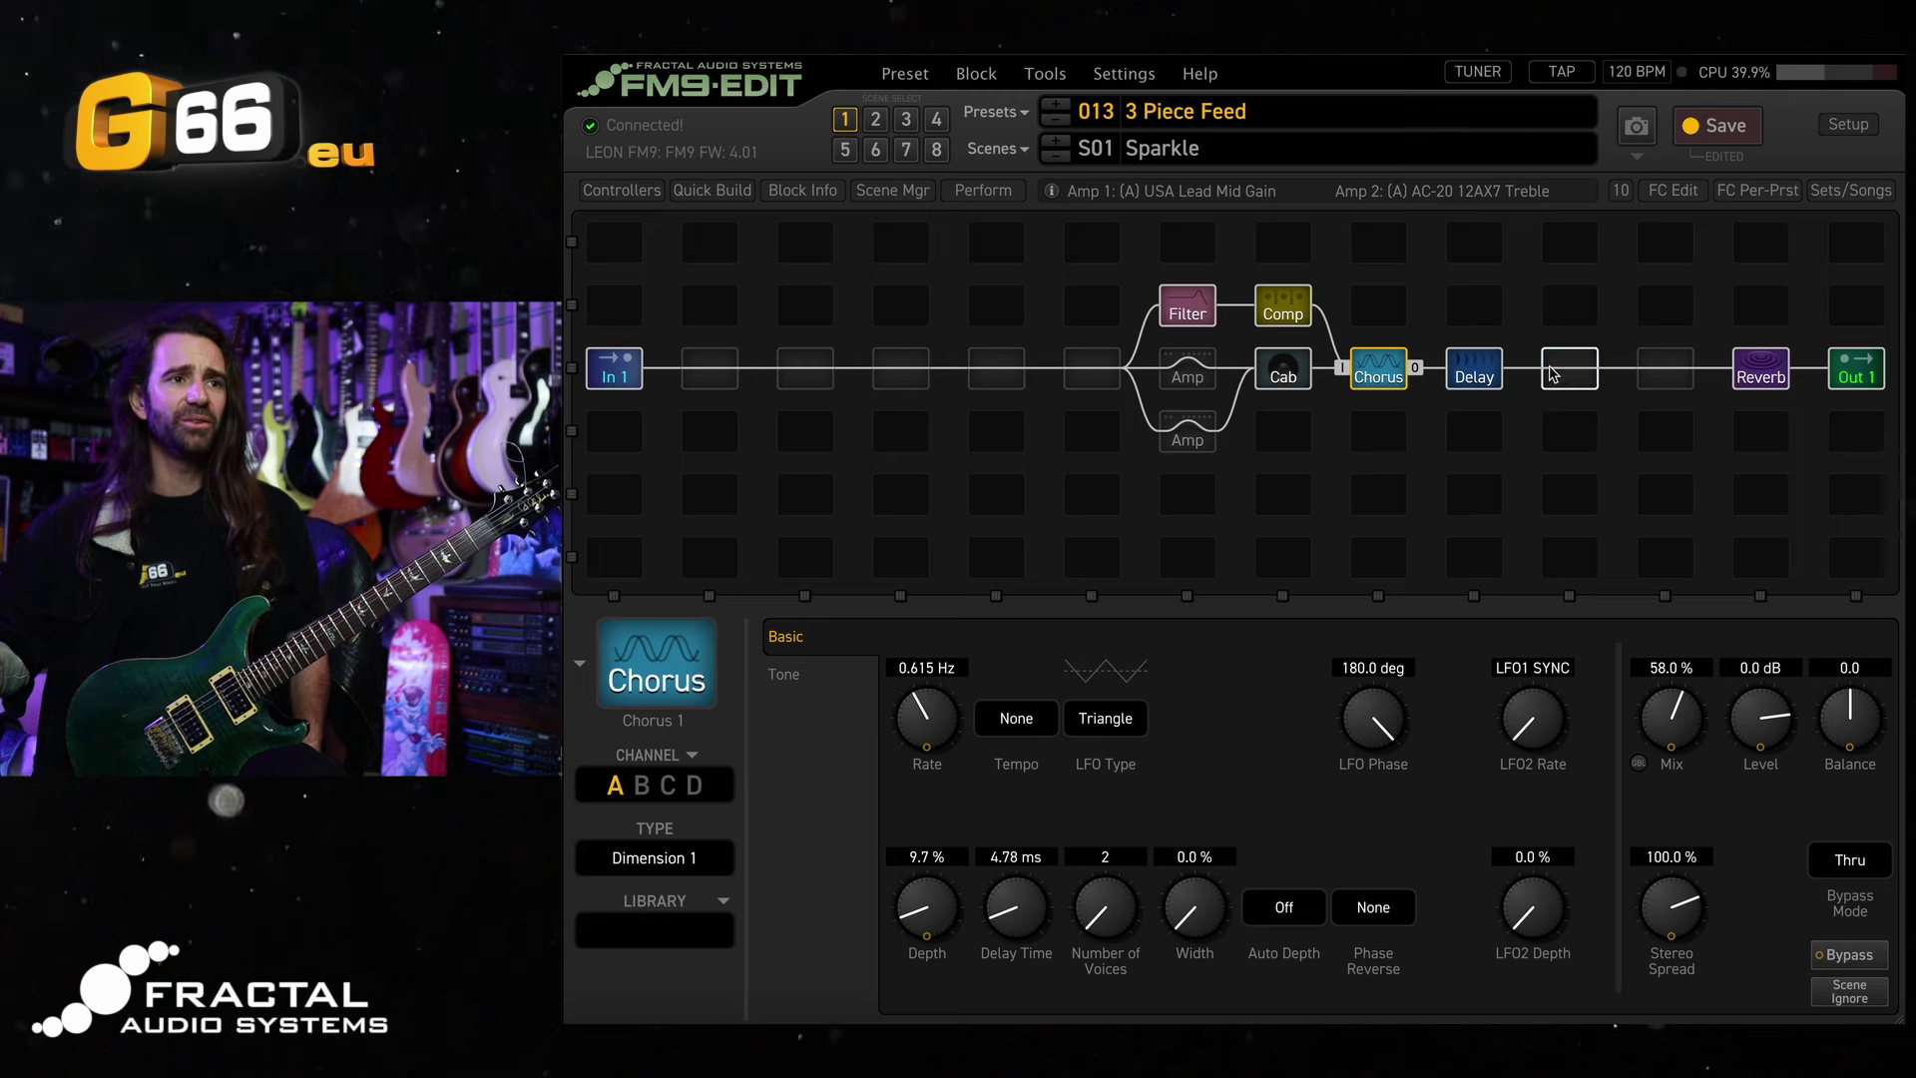
Shift the Delay and Chorus blocks one cell to the right.
left_click(1780, 378)
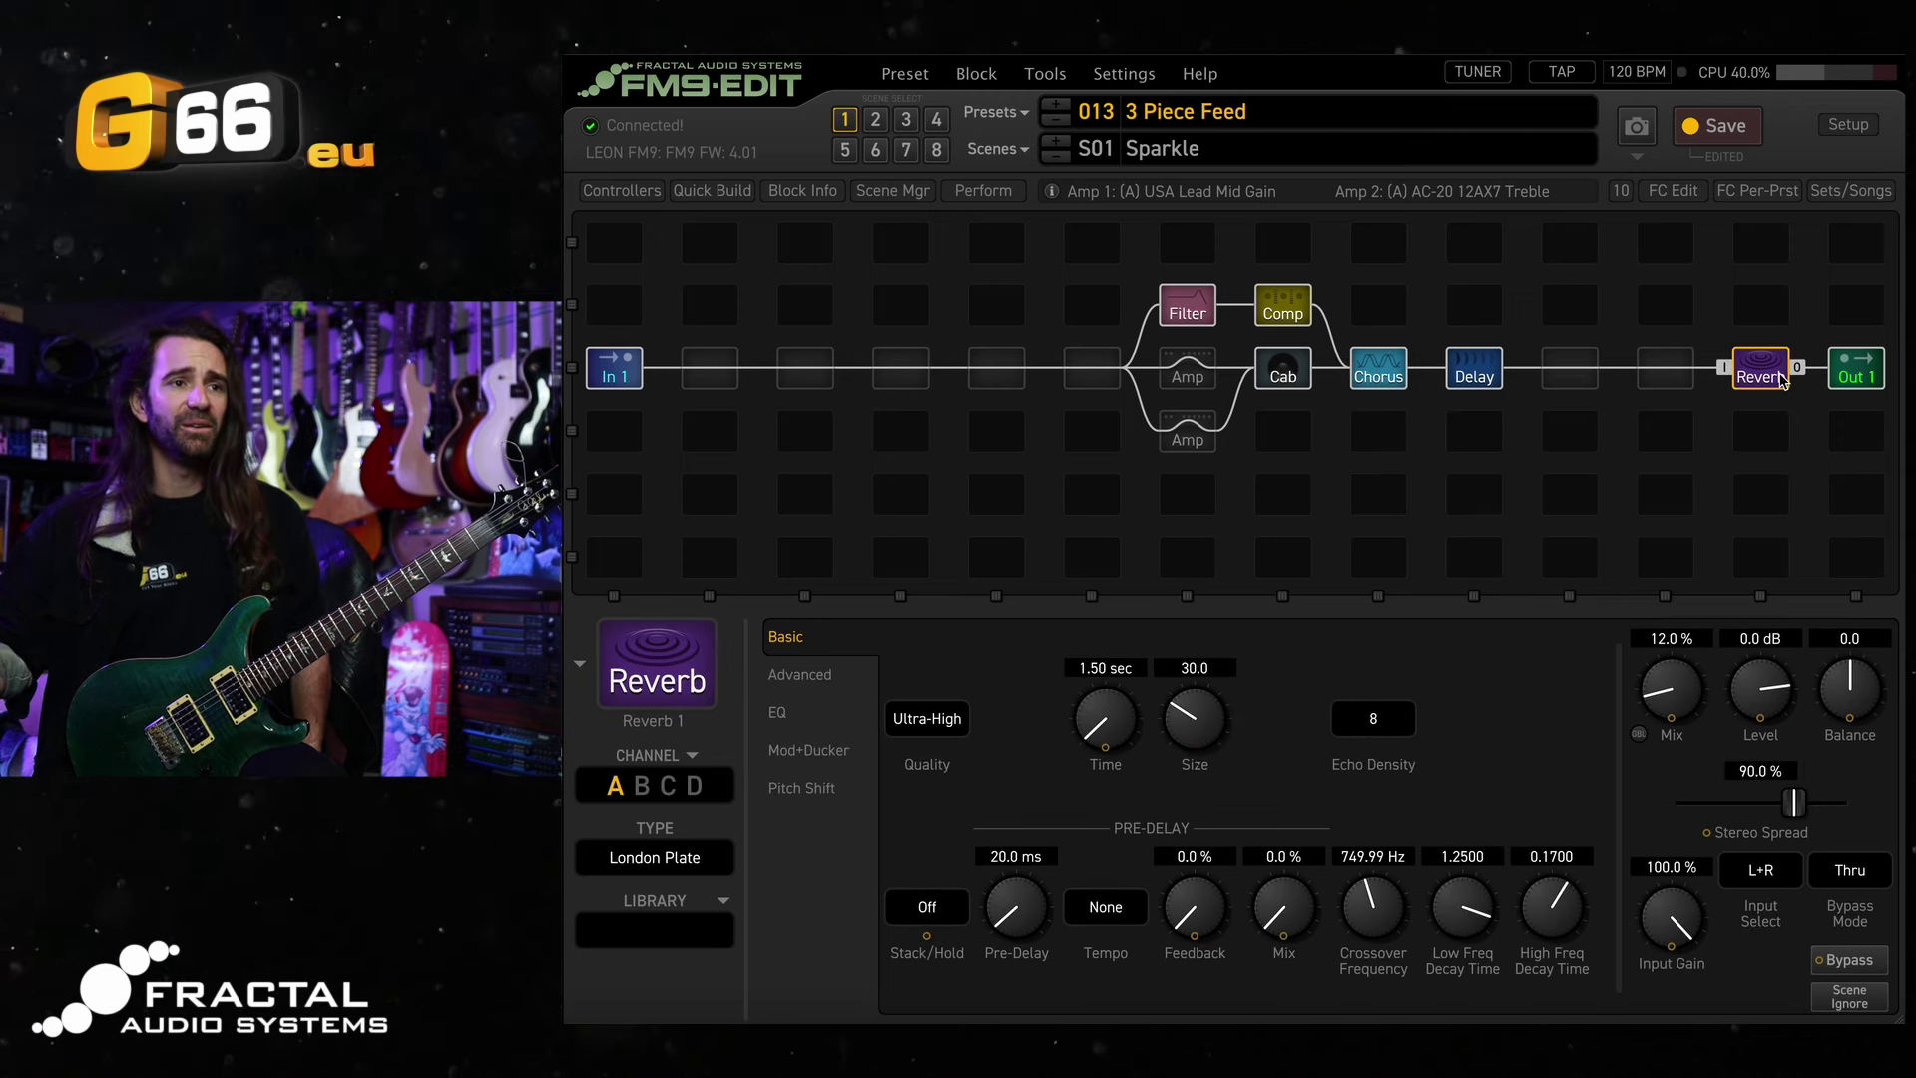
left_click(1474, 378)
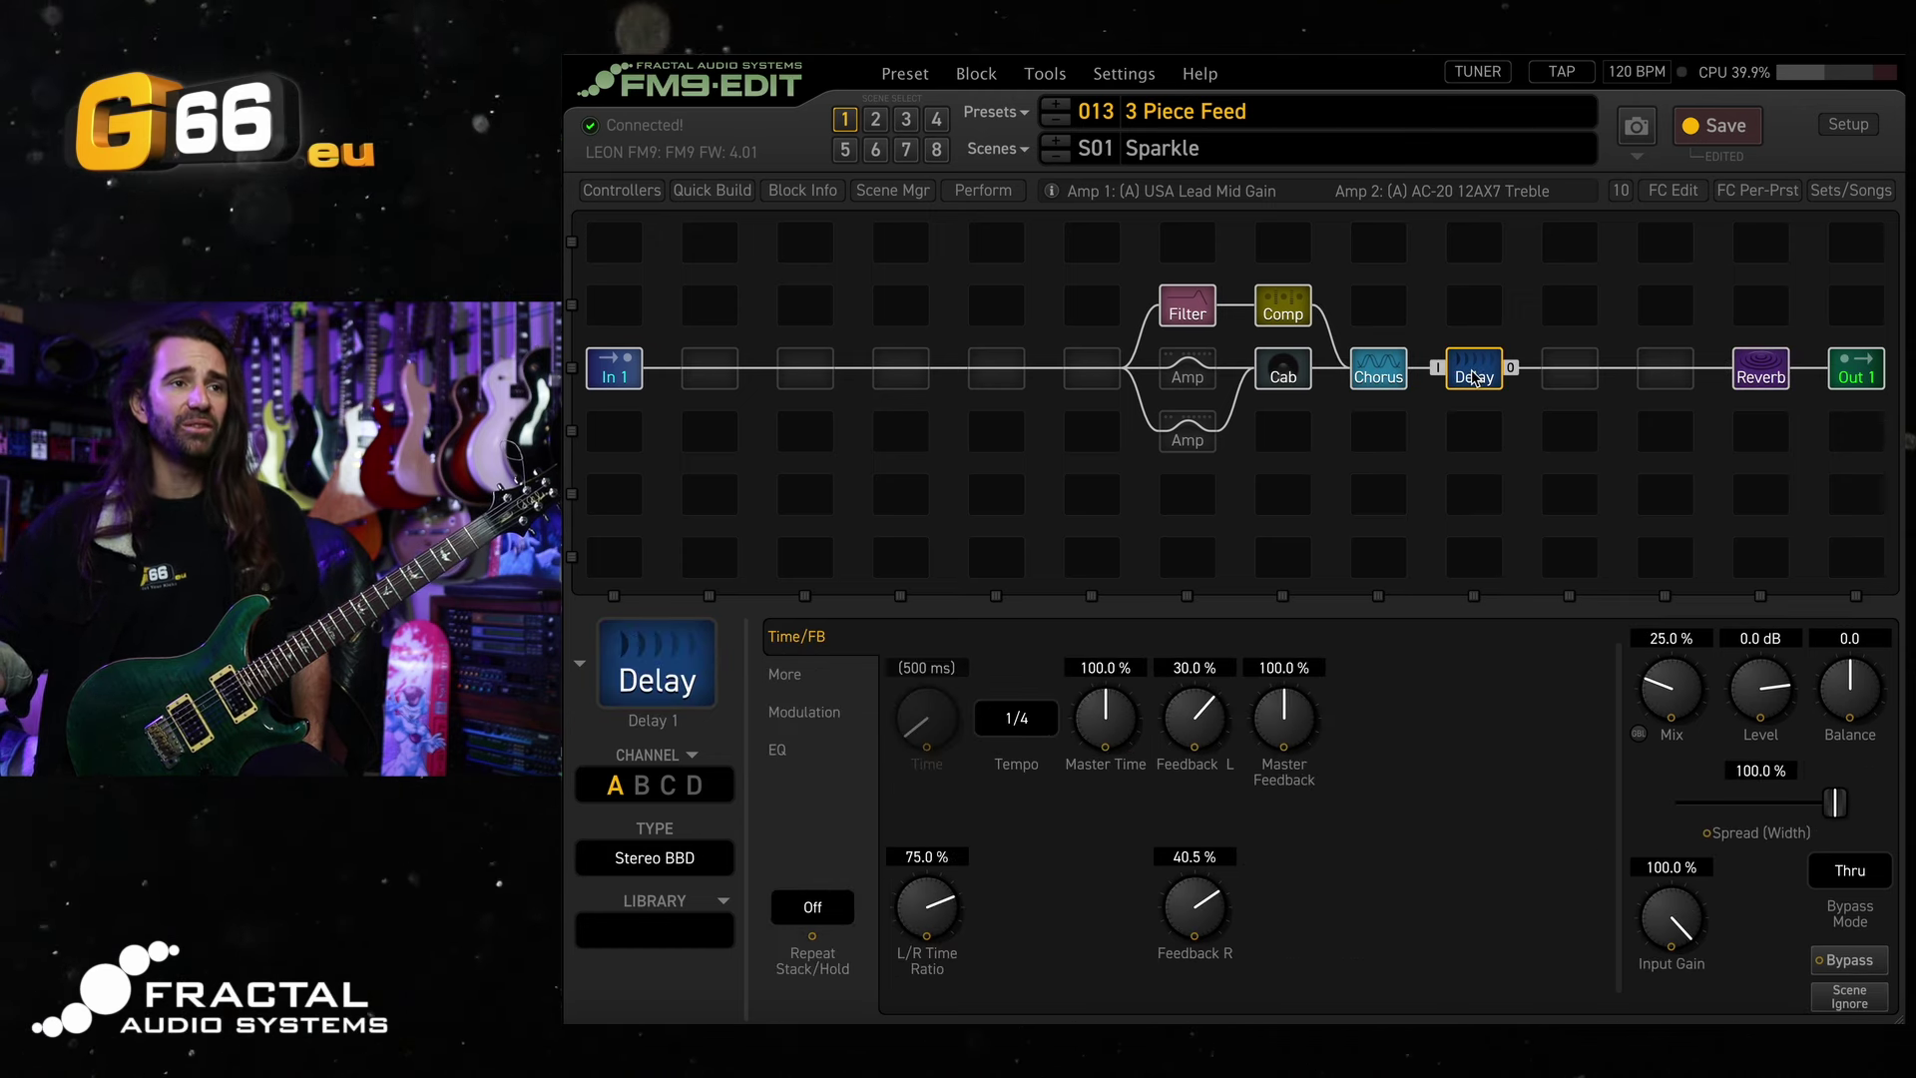
left_click_drag(1474, 377, 1377, 374)
left_click(1377, 374)
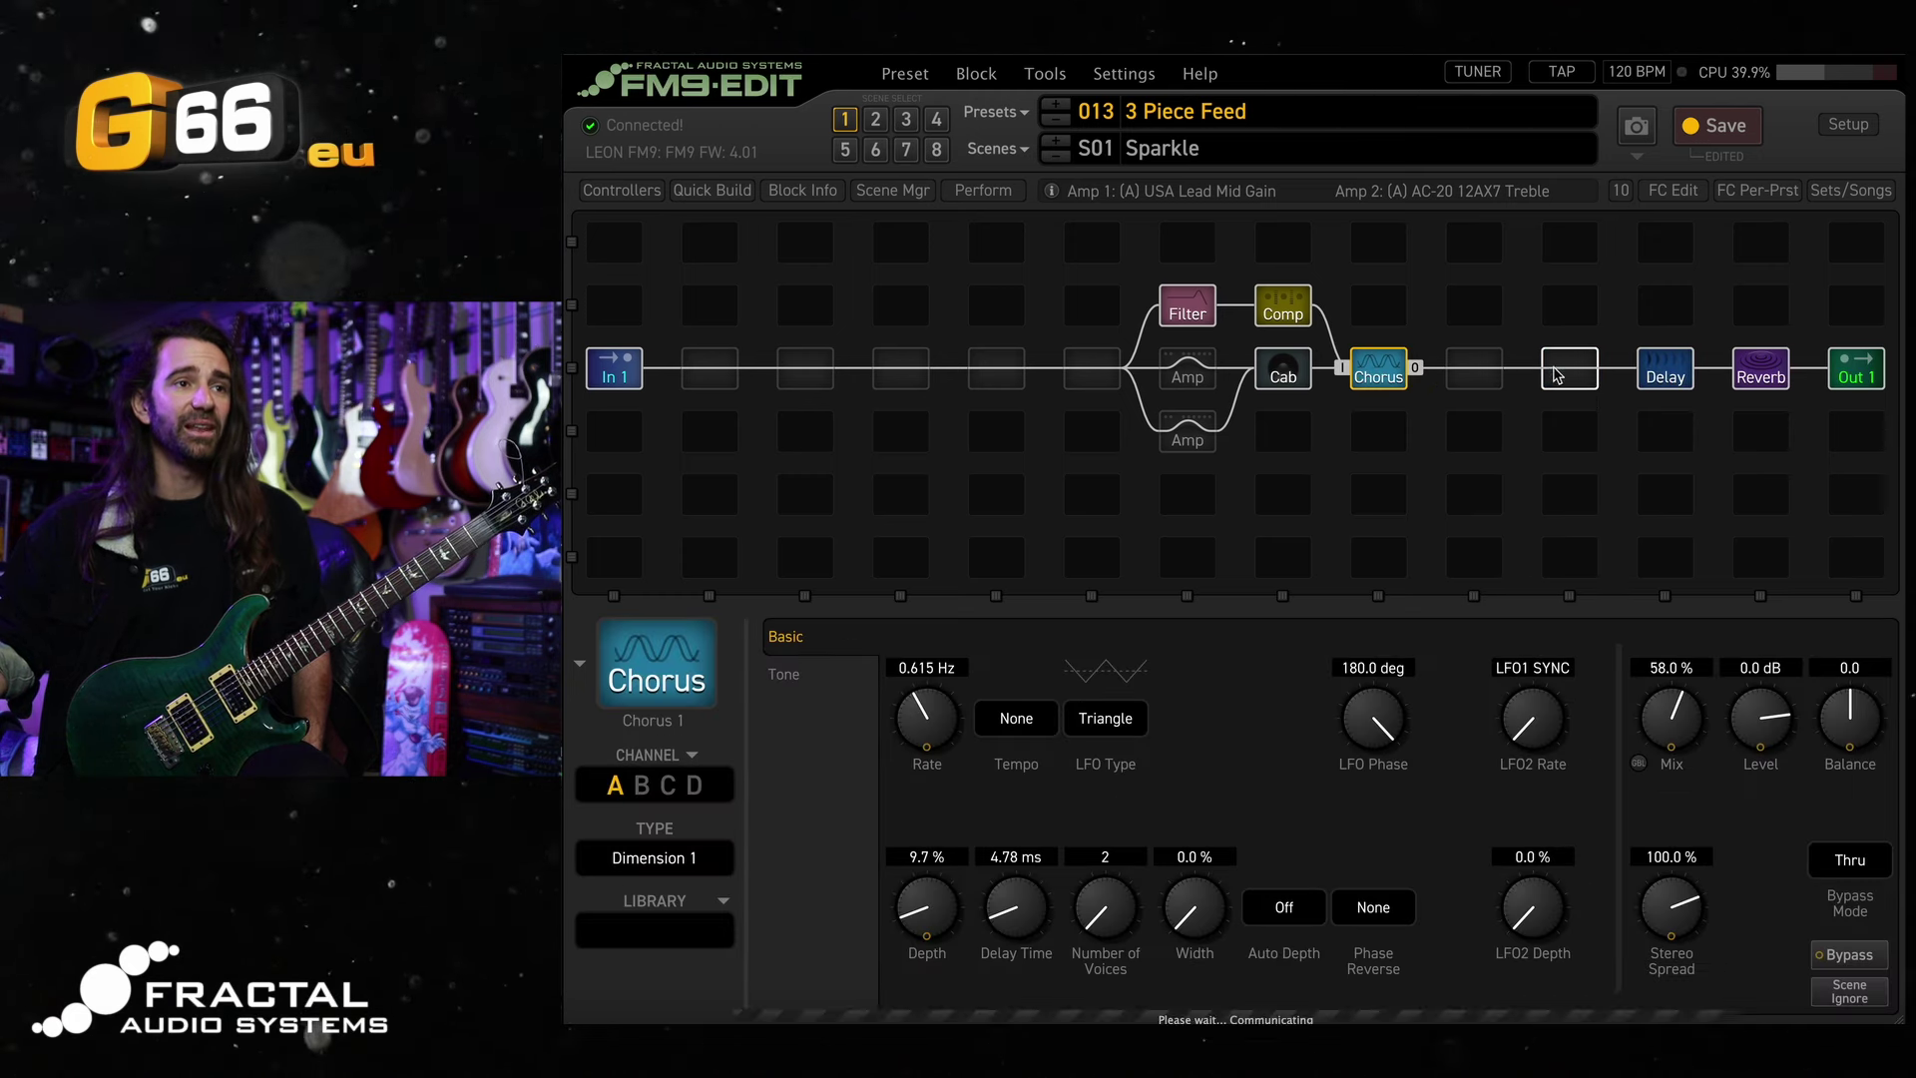
left_click_drag(1557, 375, 1565, 376)
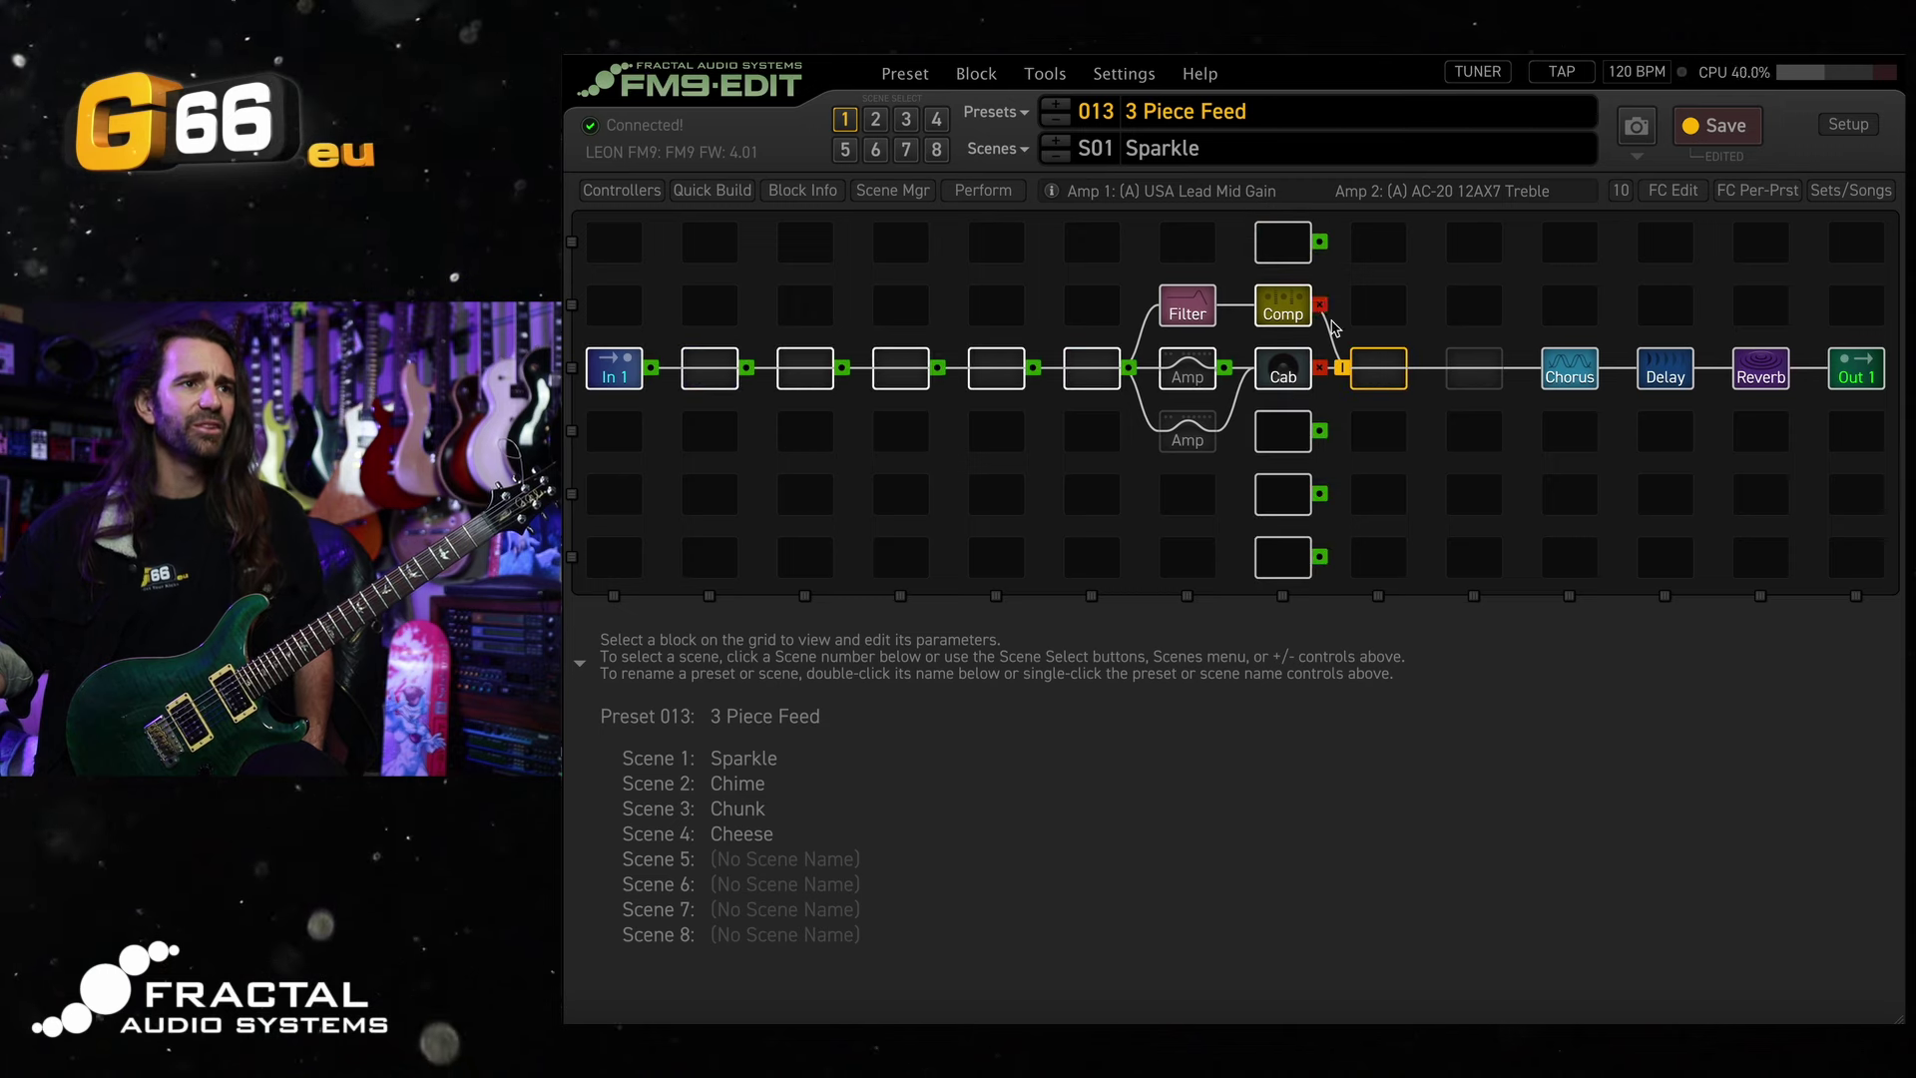
Route the Comp output through a new shunt that rejoins the main row before Chorus.
left_click(1319, 304)
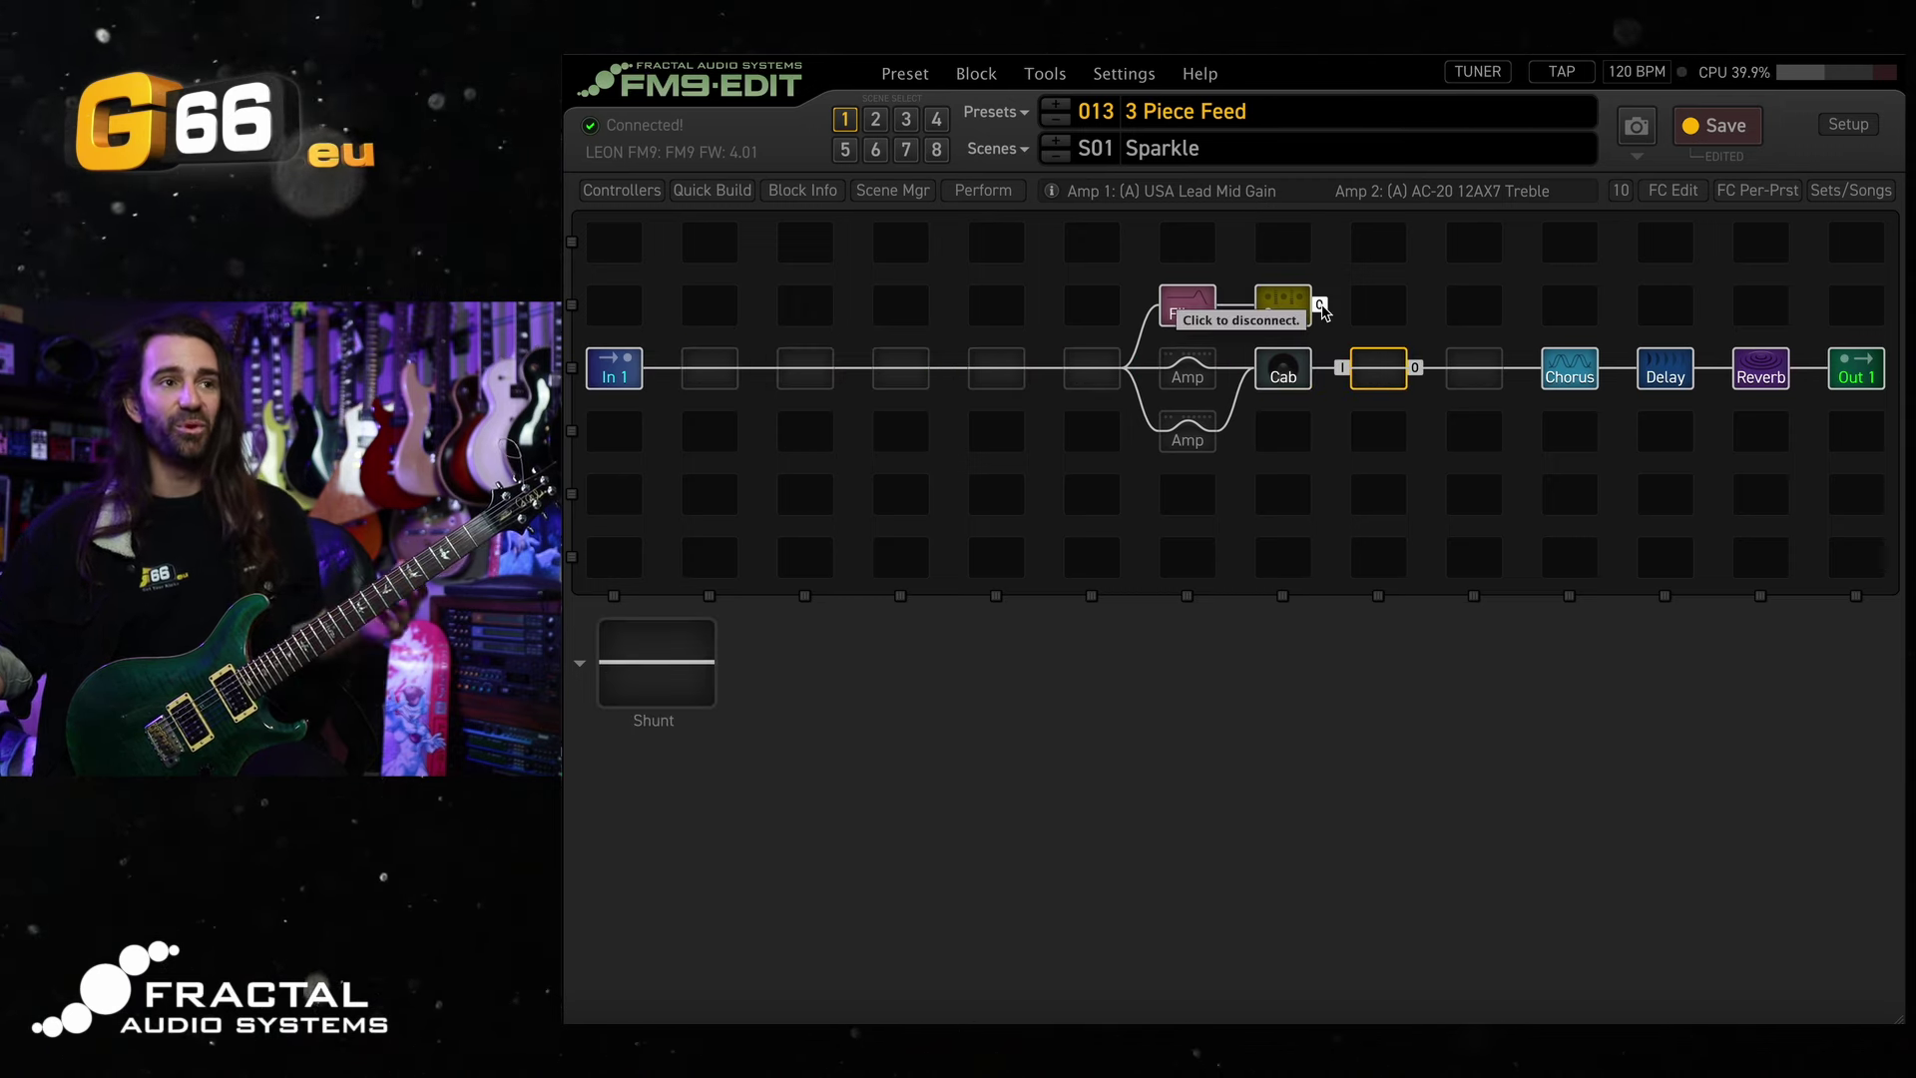
left_click(1319, 304)
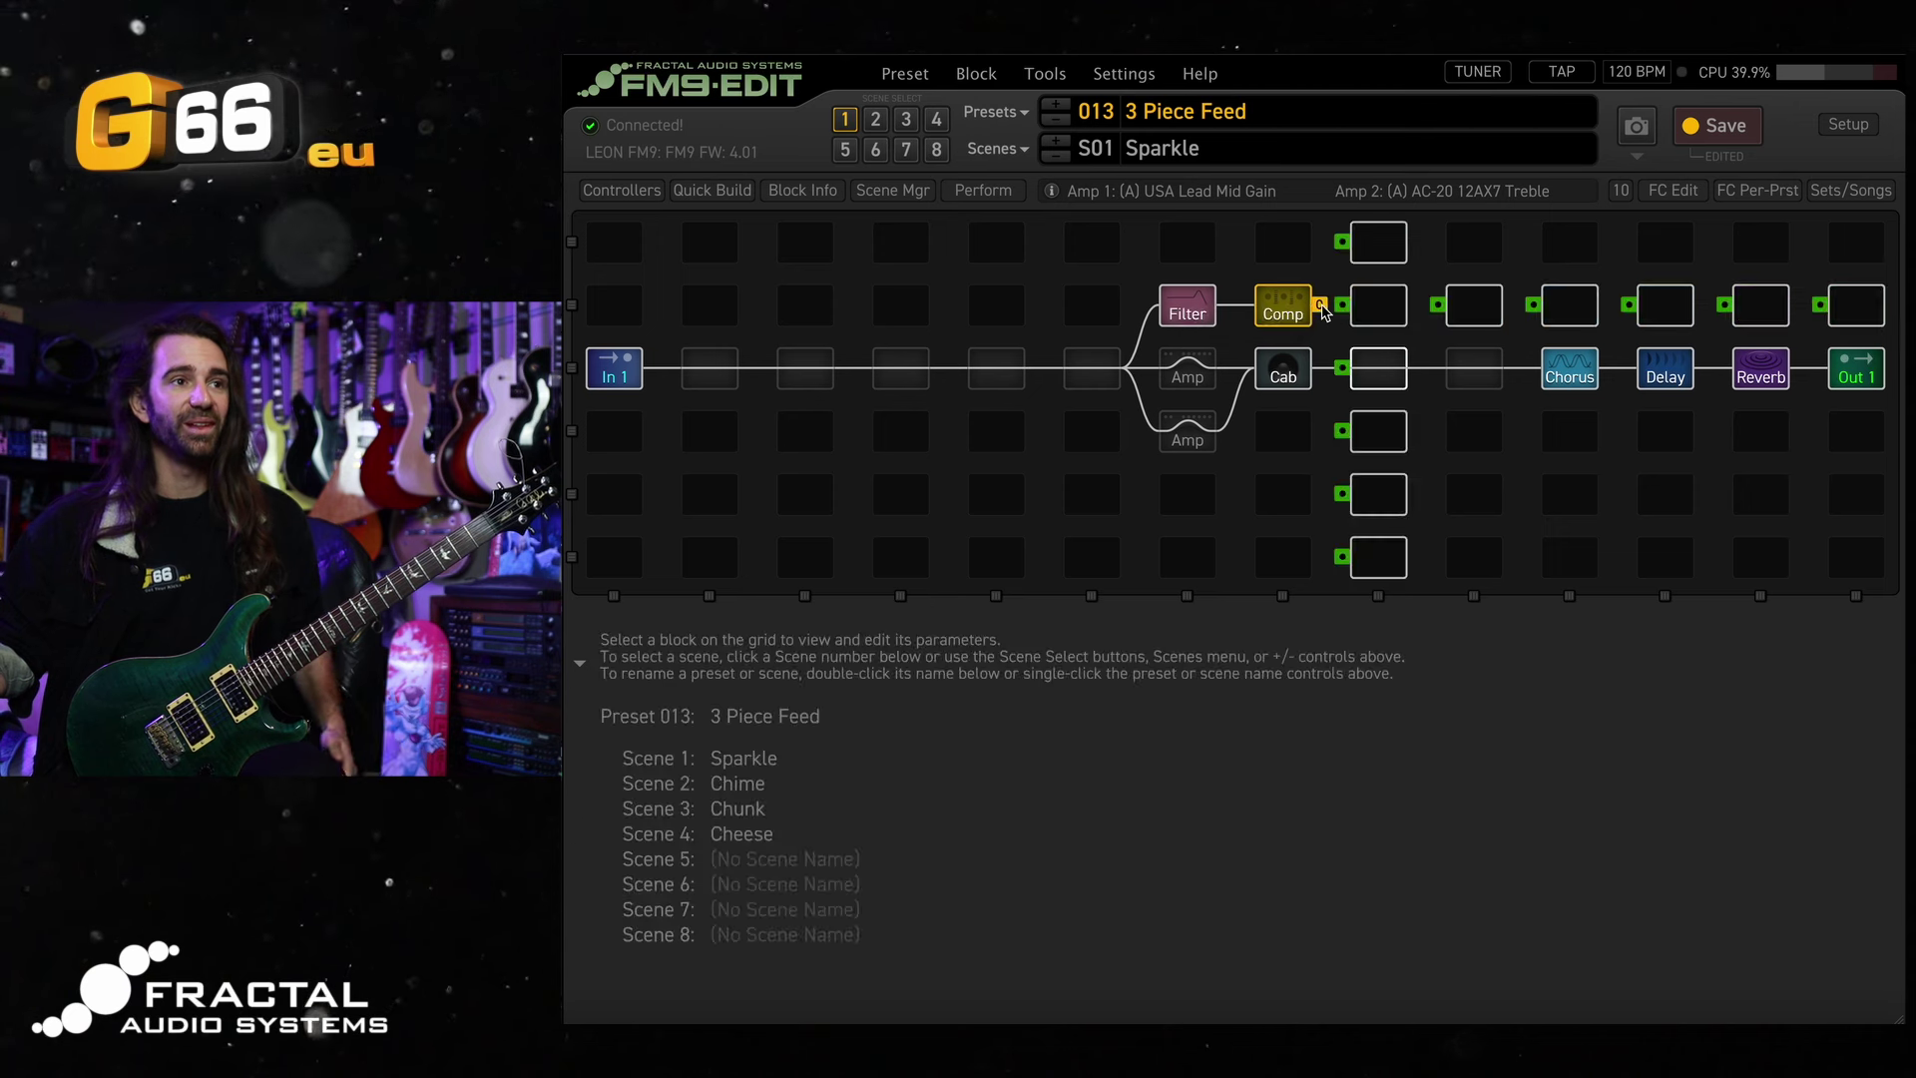
left_click(1413, 315)
left_click(1417, 307)
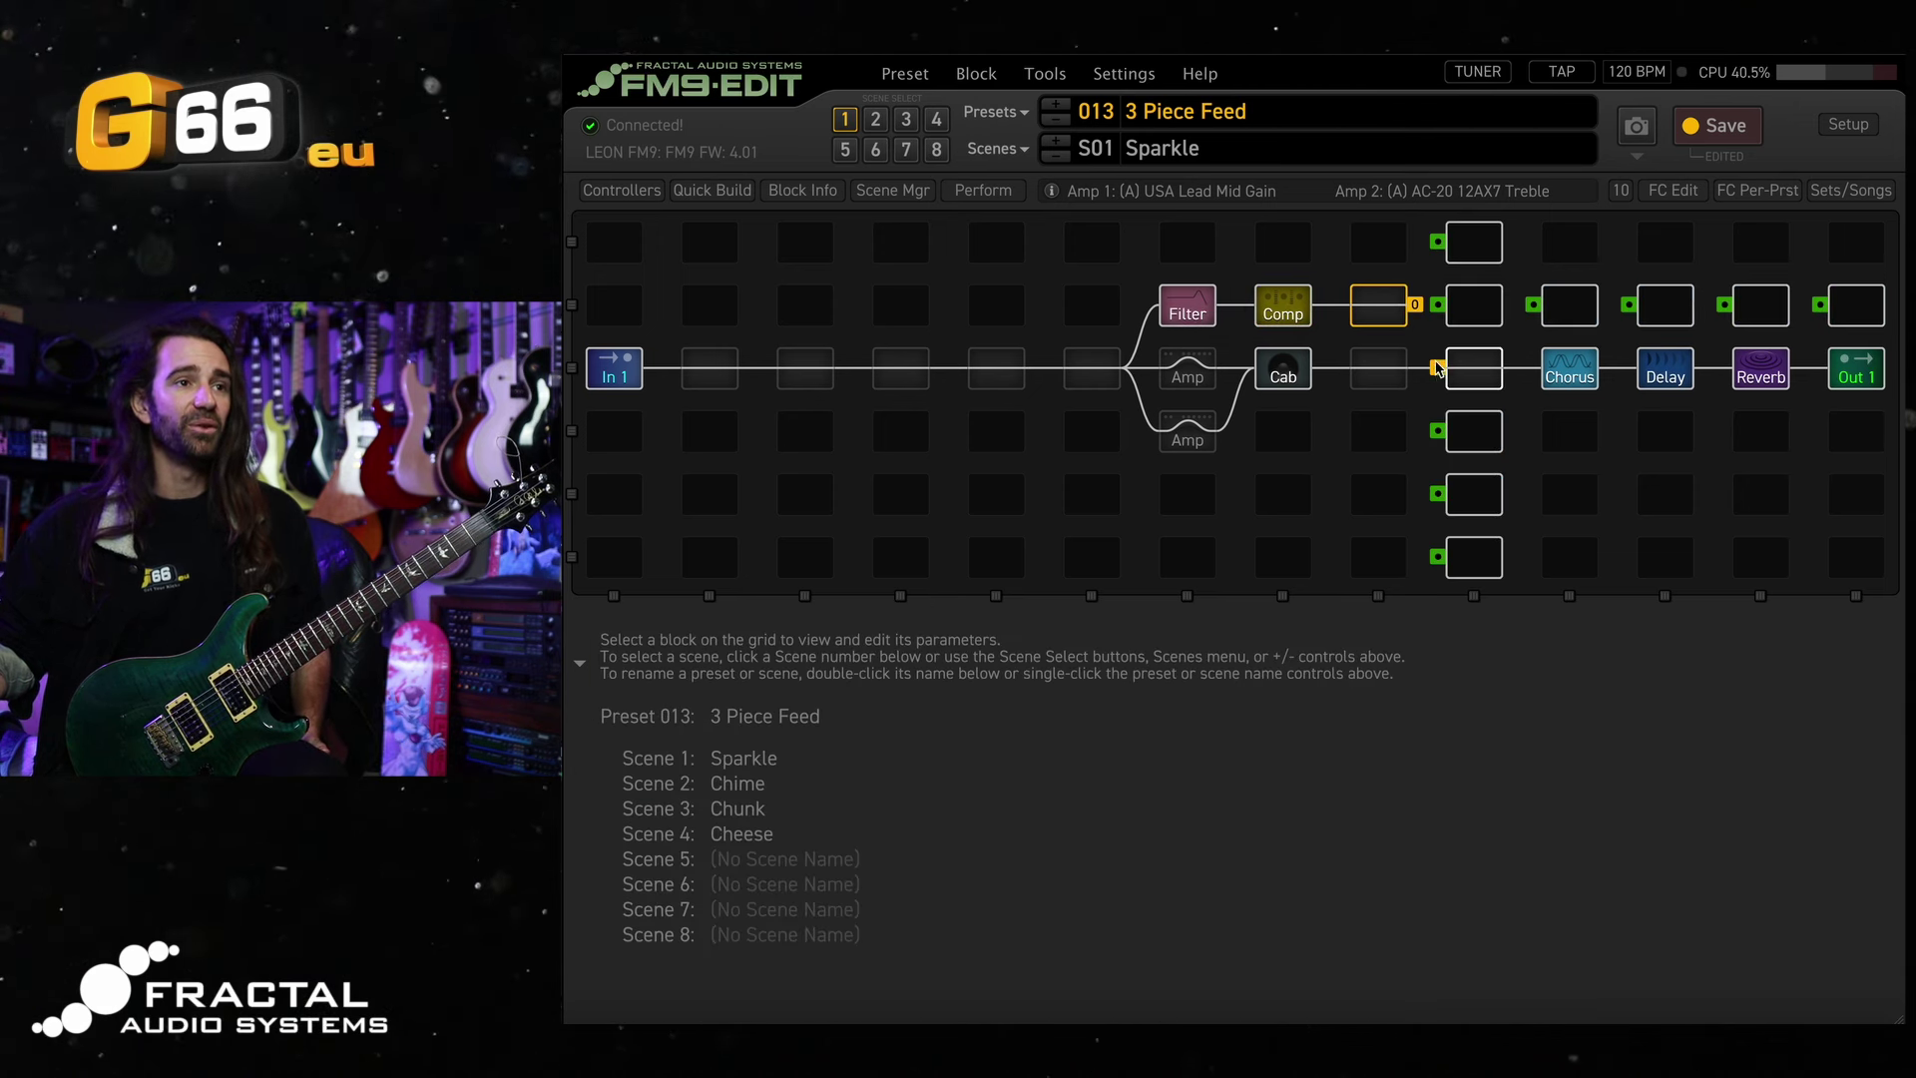
left_click_drag(1436, 369, 1387, 311)
left_click(1390, 312)
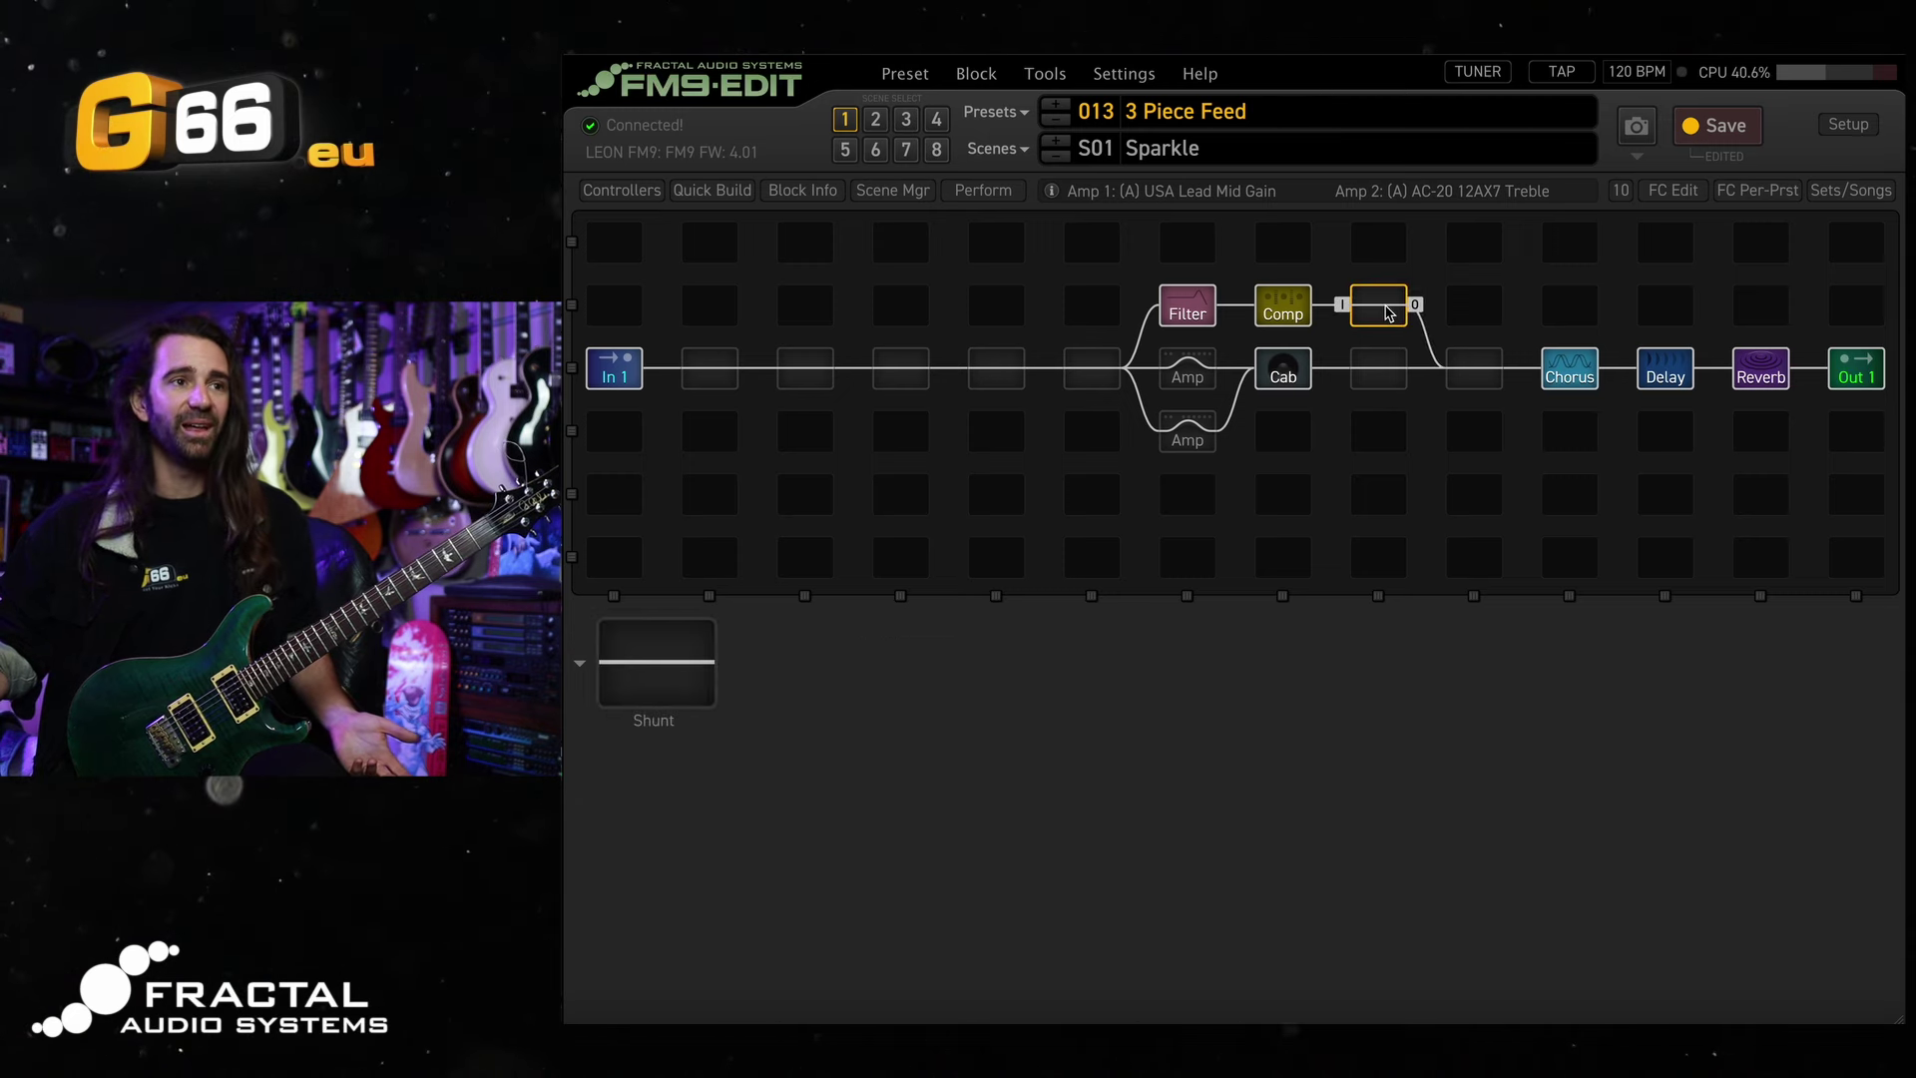
Replace the shunt after the Comp with a Reverb 2 block set to Rich Hall.
right_click(1387, 313)
mouse_move(1333, 962)
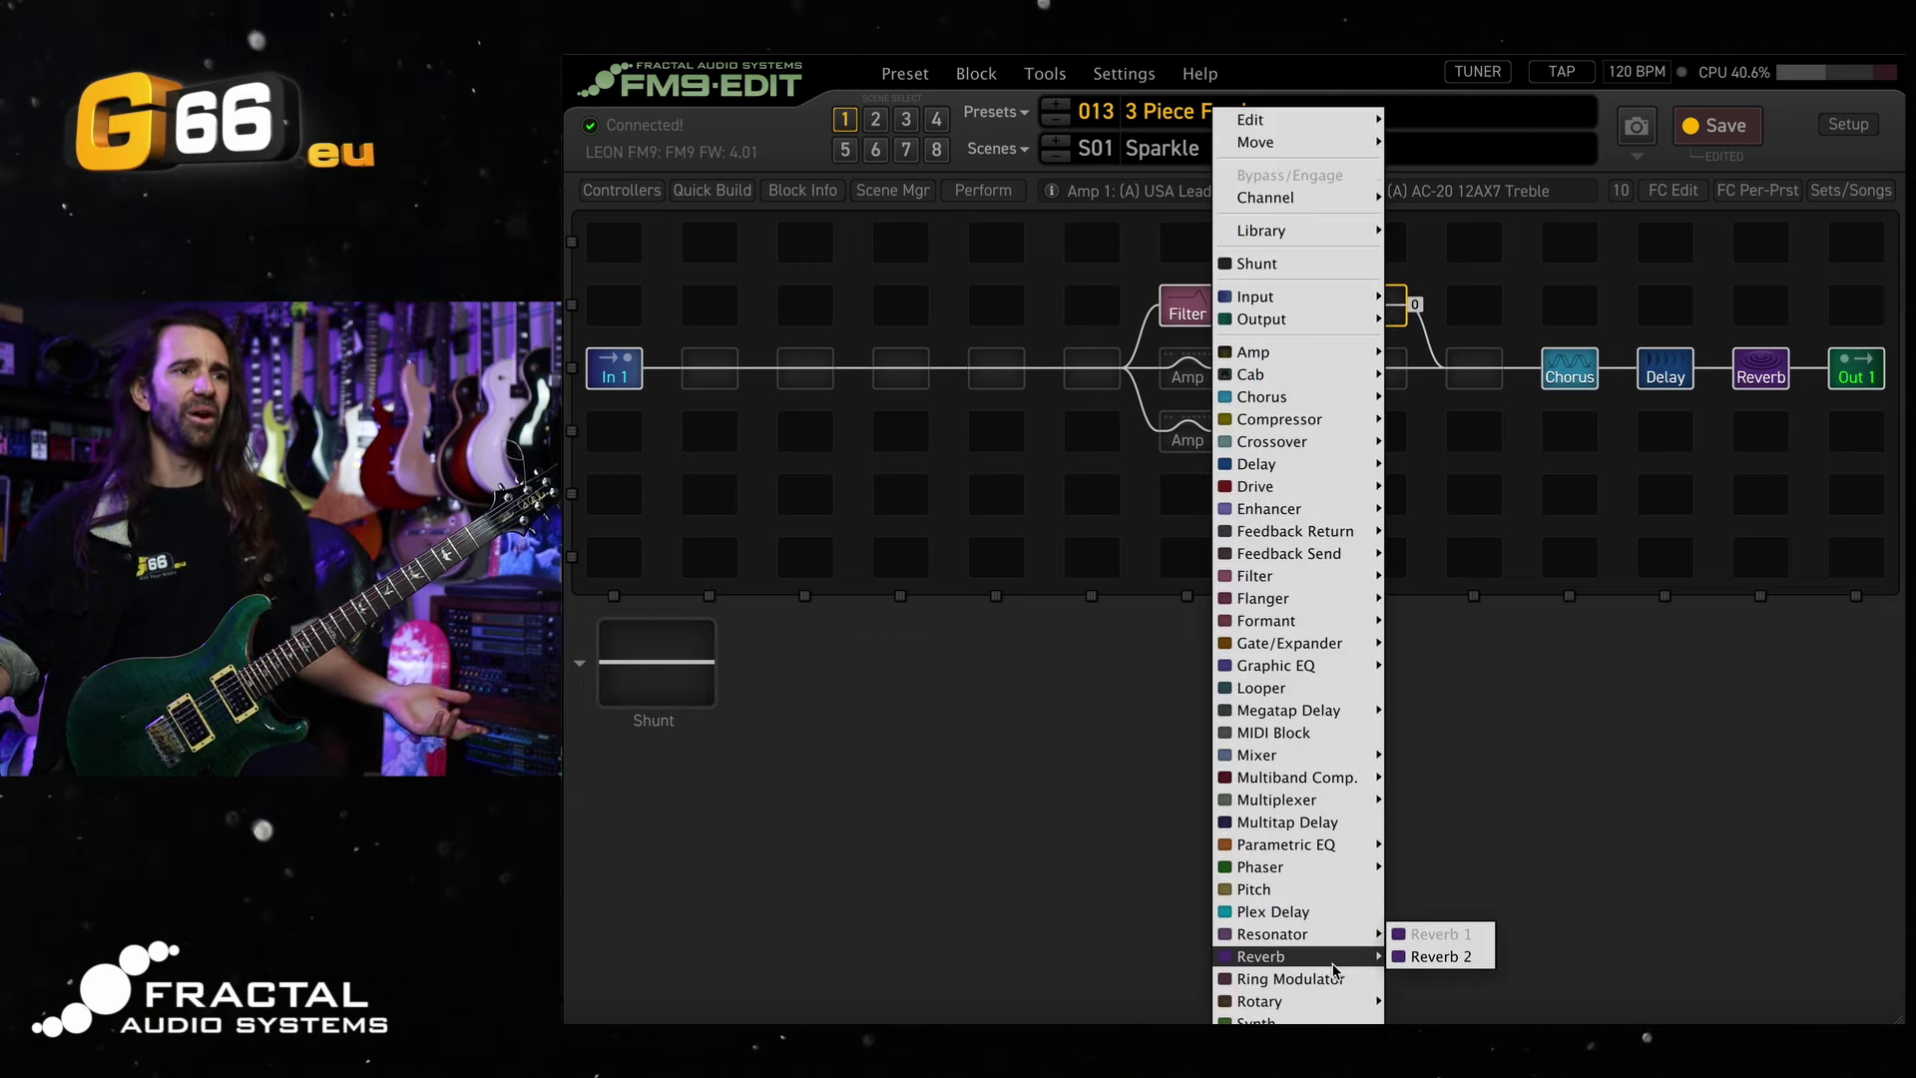
left_click(1407, 956)
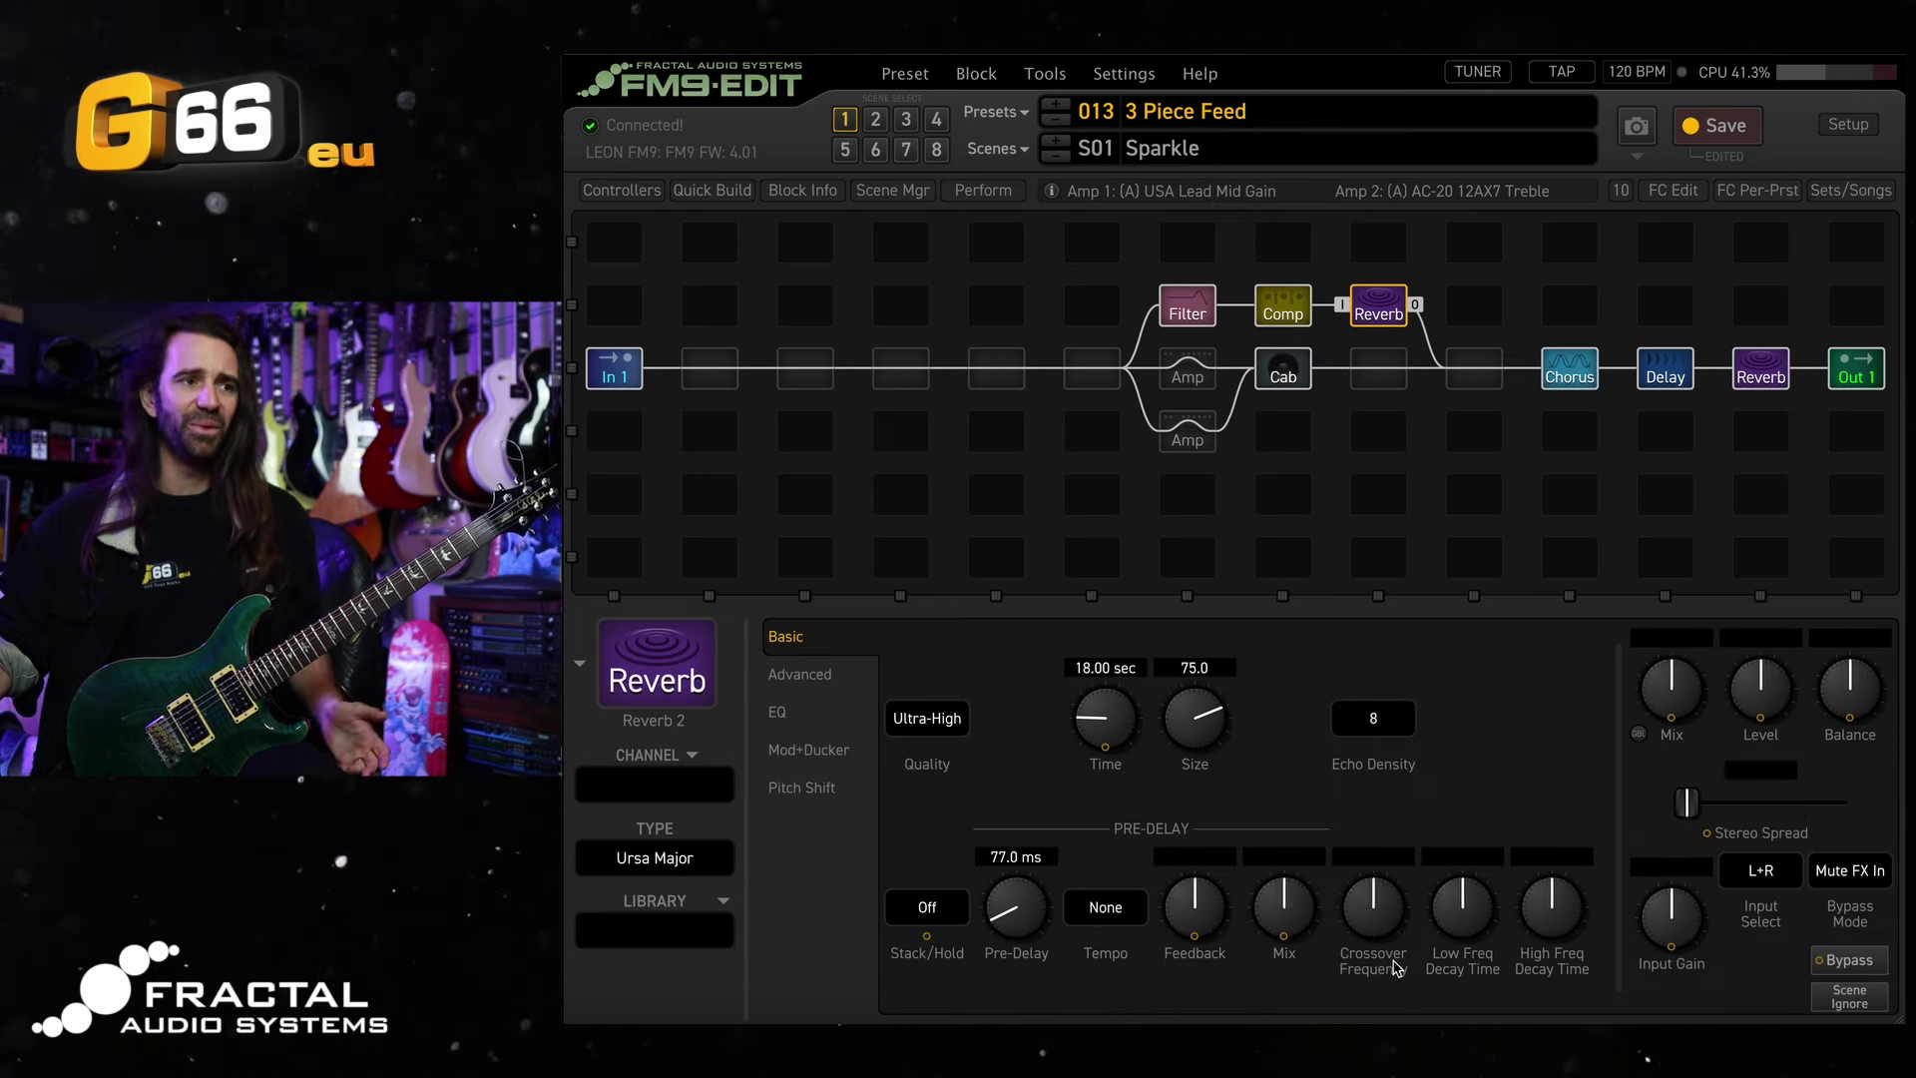
left_click(670, 864)
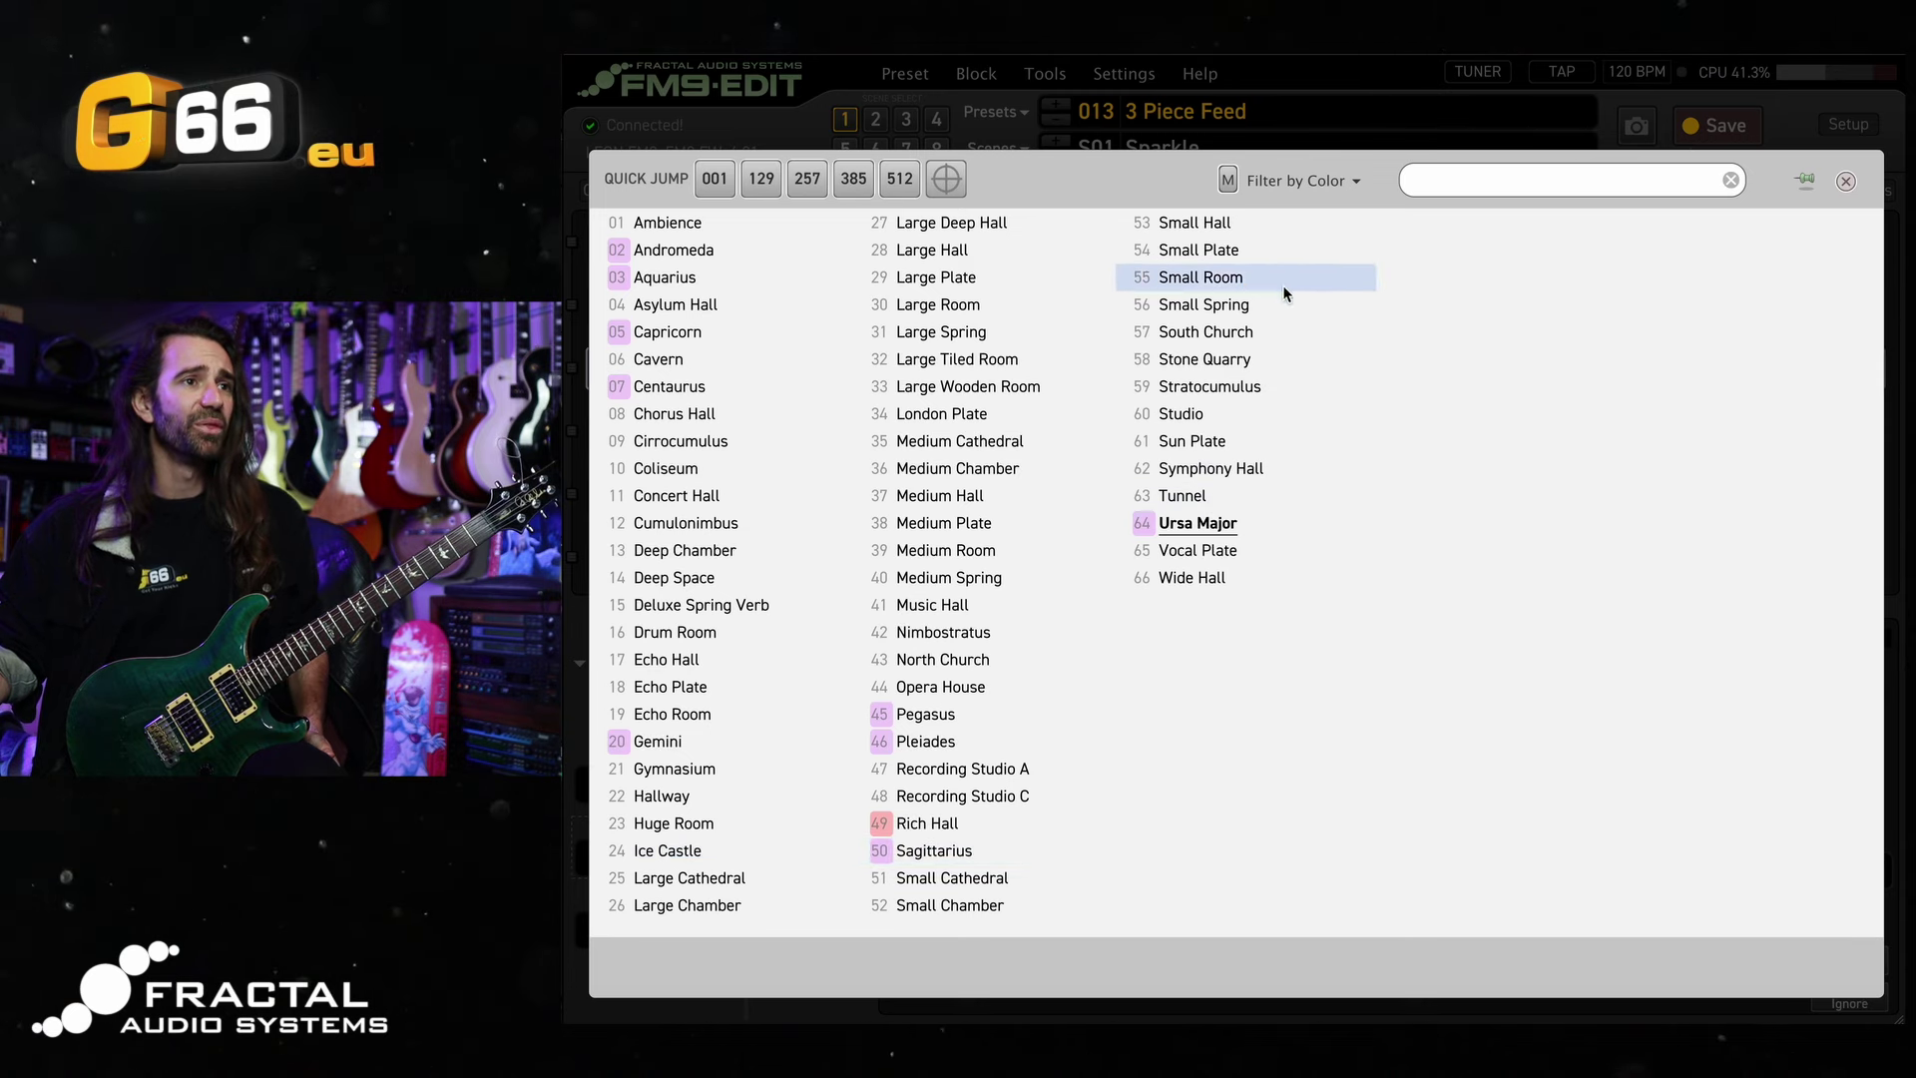
left_click(1067, 822)
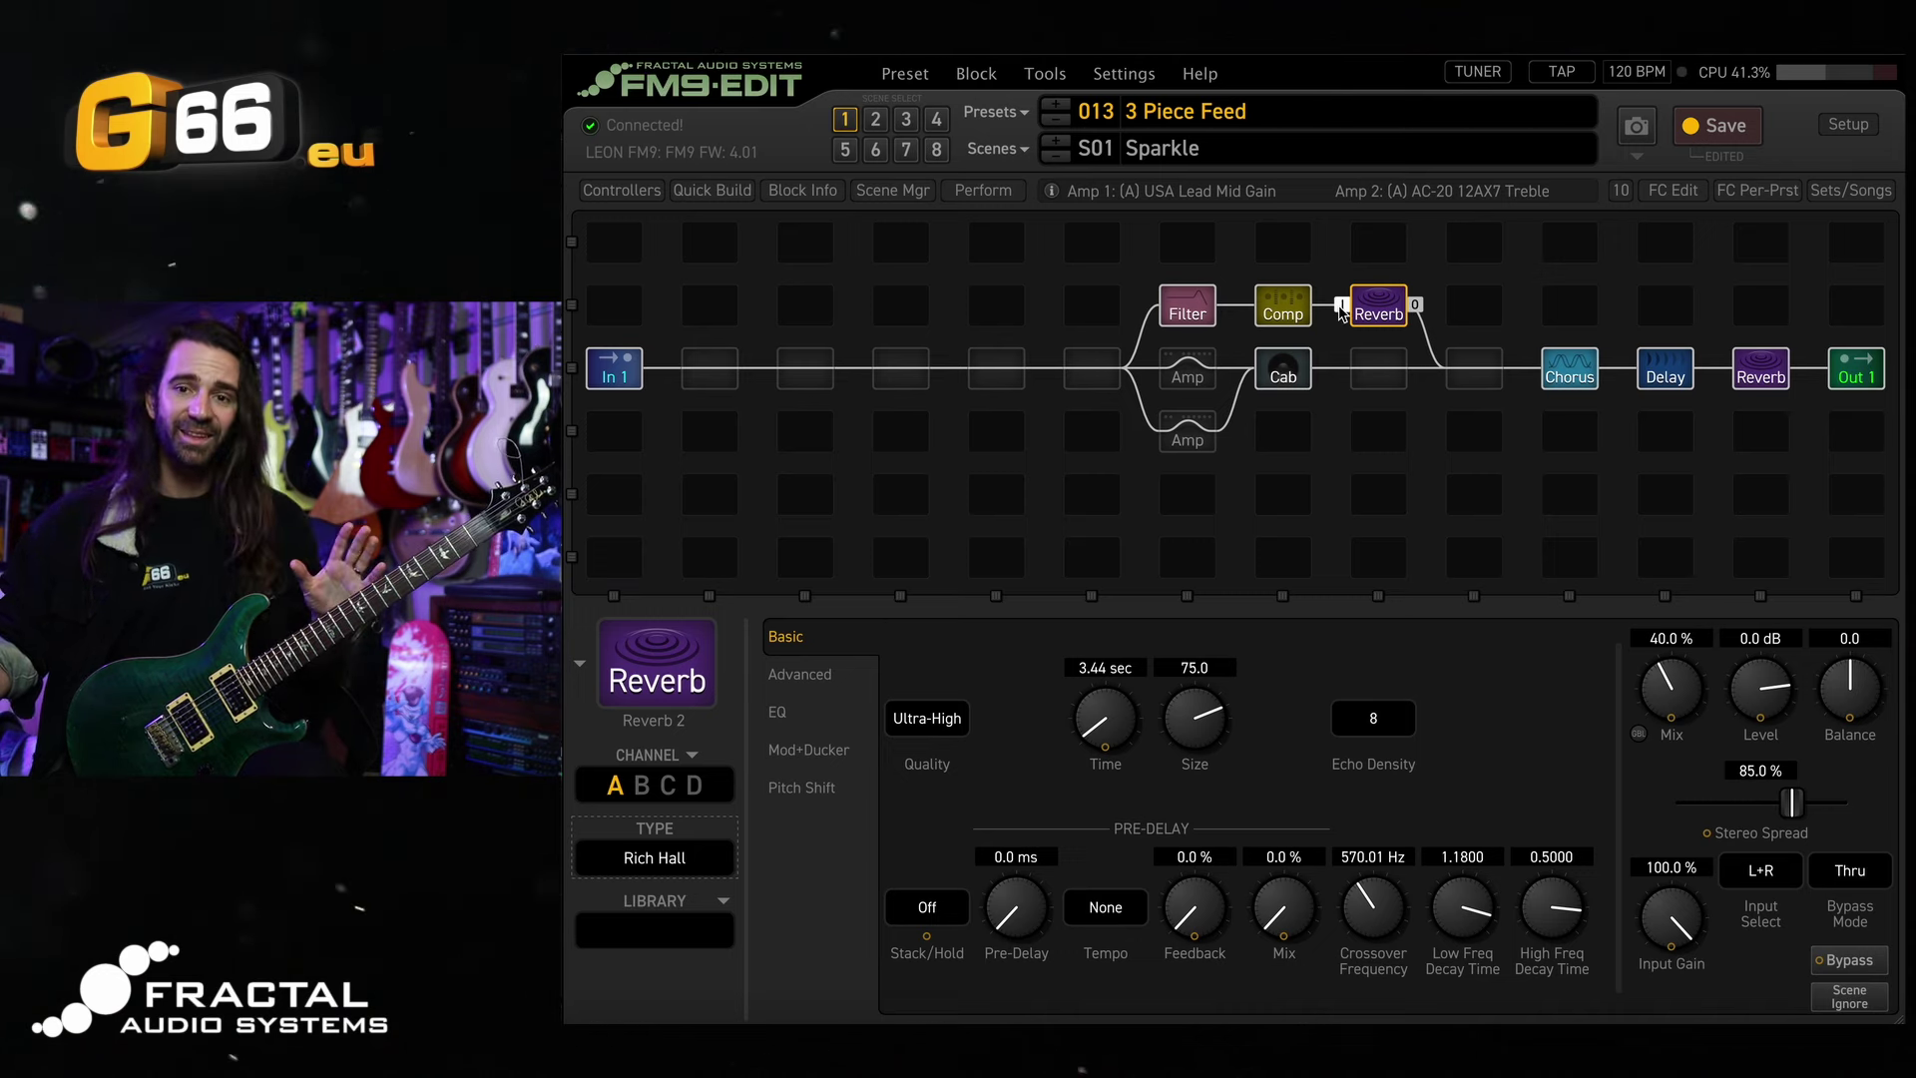
Compare scenes Chime, Sparkle and Chime with the new reverb, ending on S03 Chunk.
left_click(877, 120)
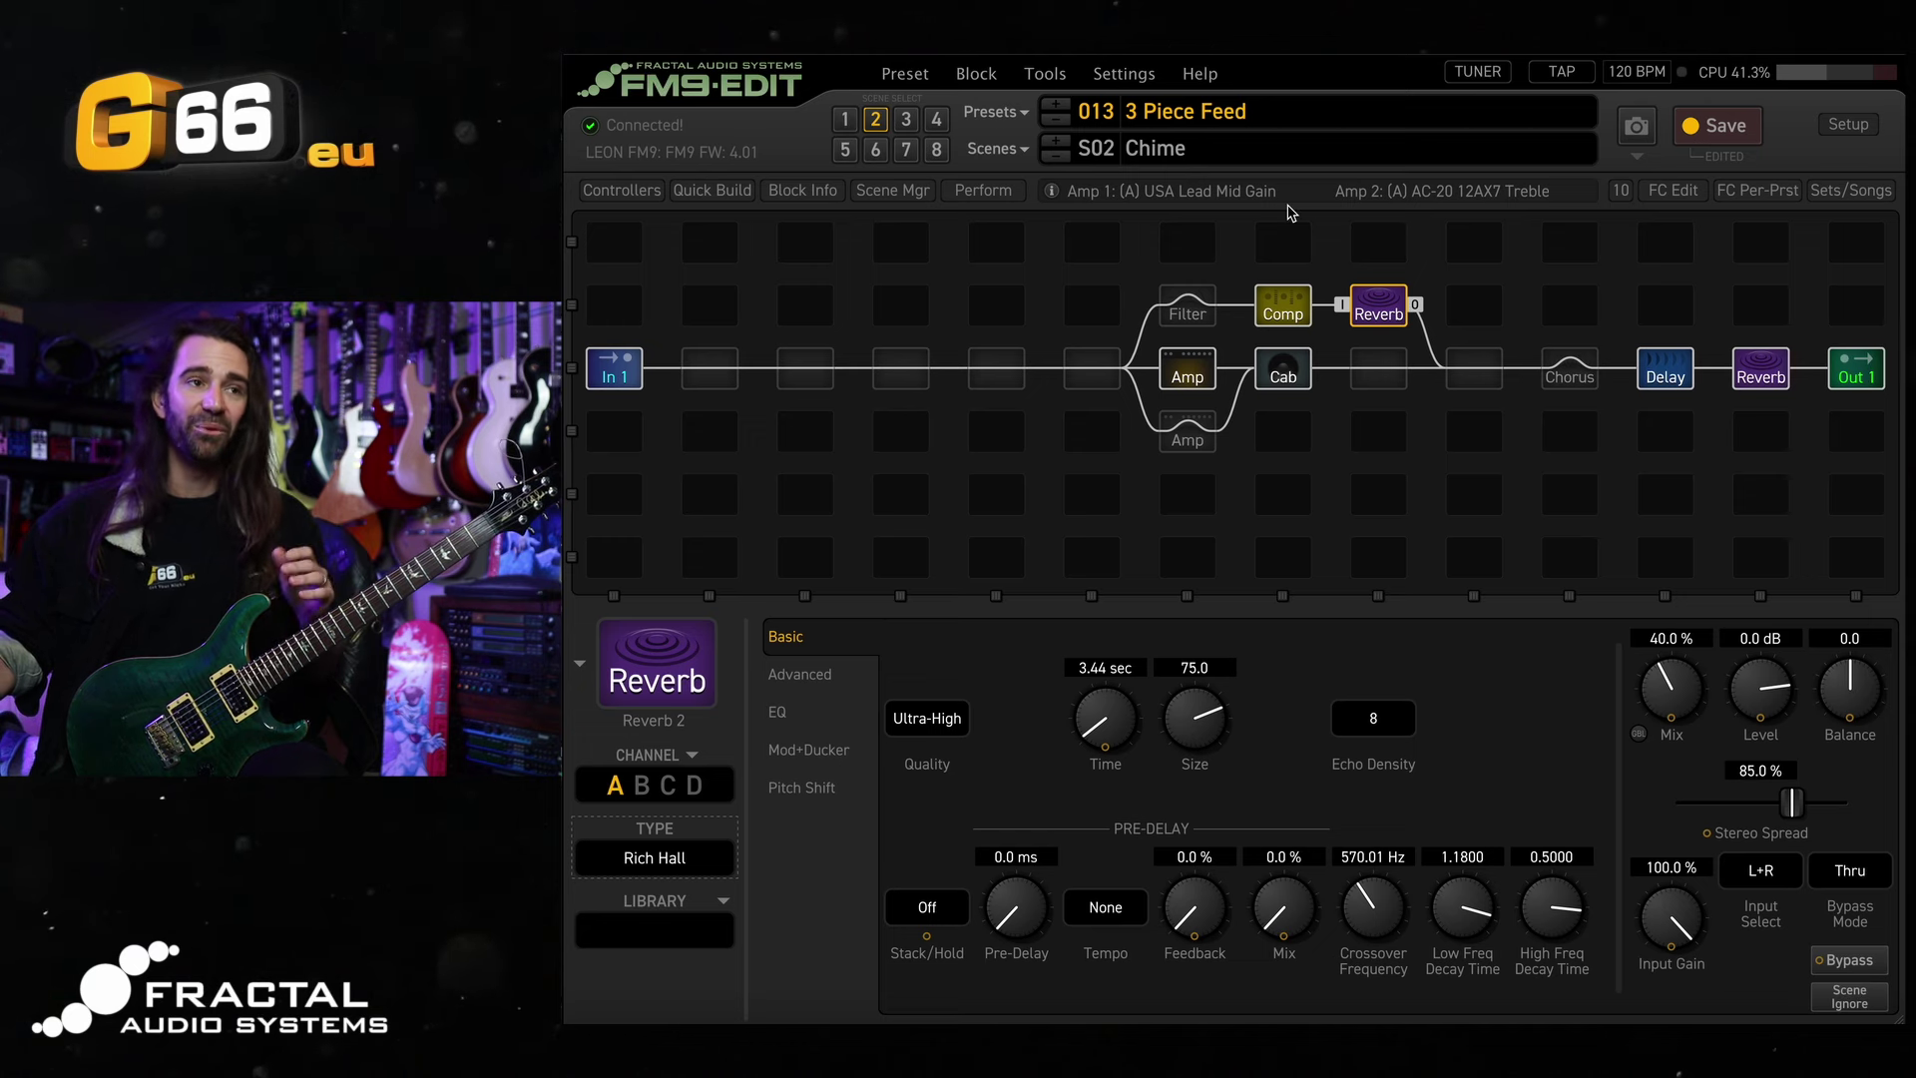
left_click(845, 121)
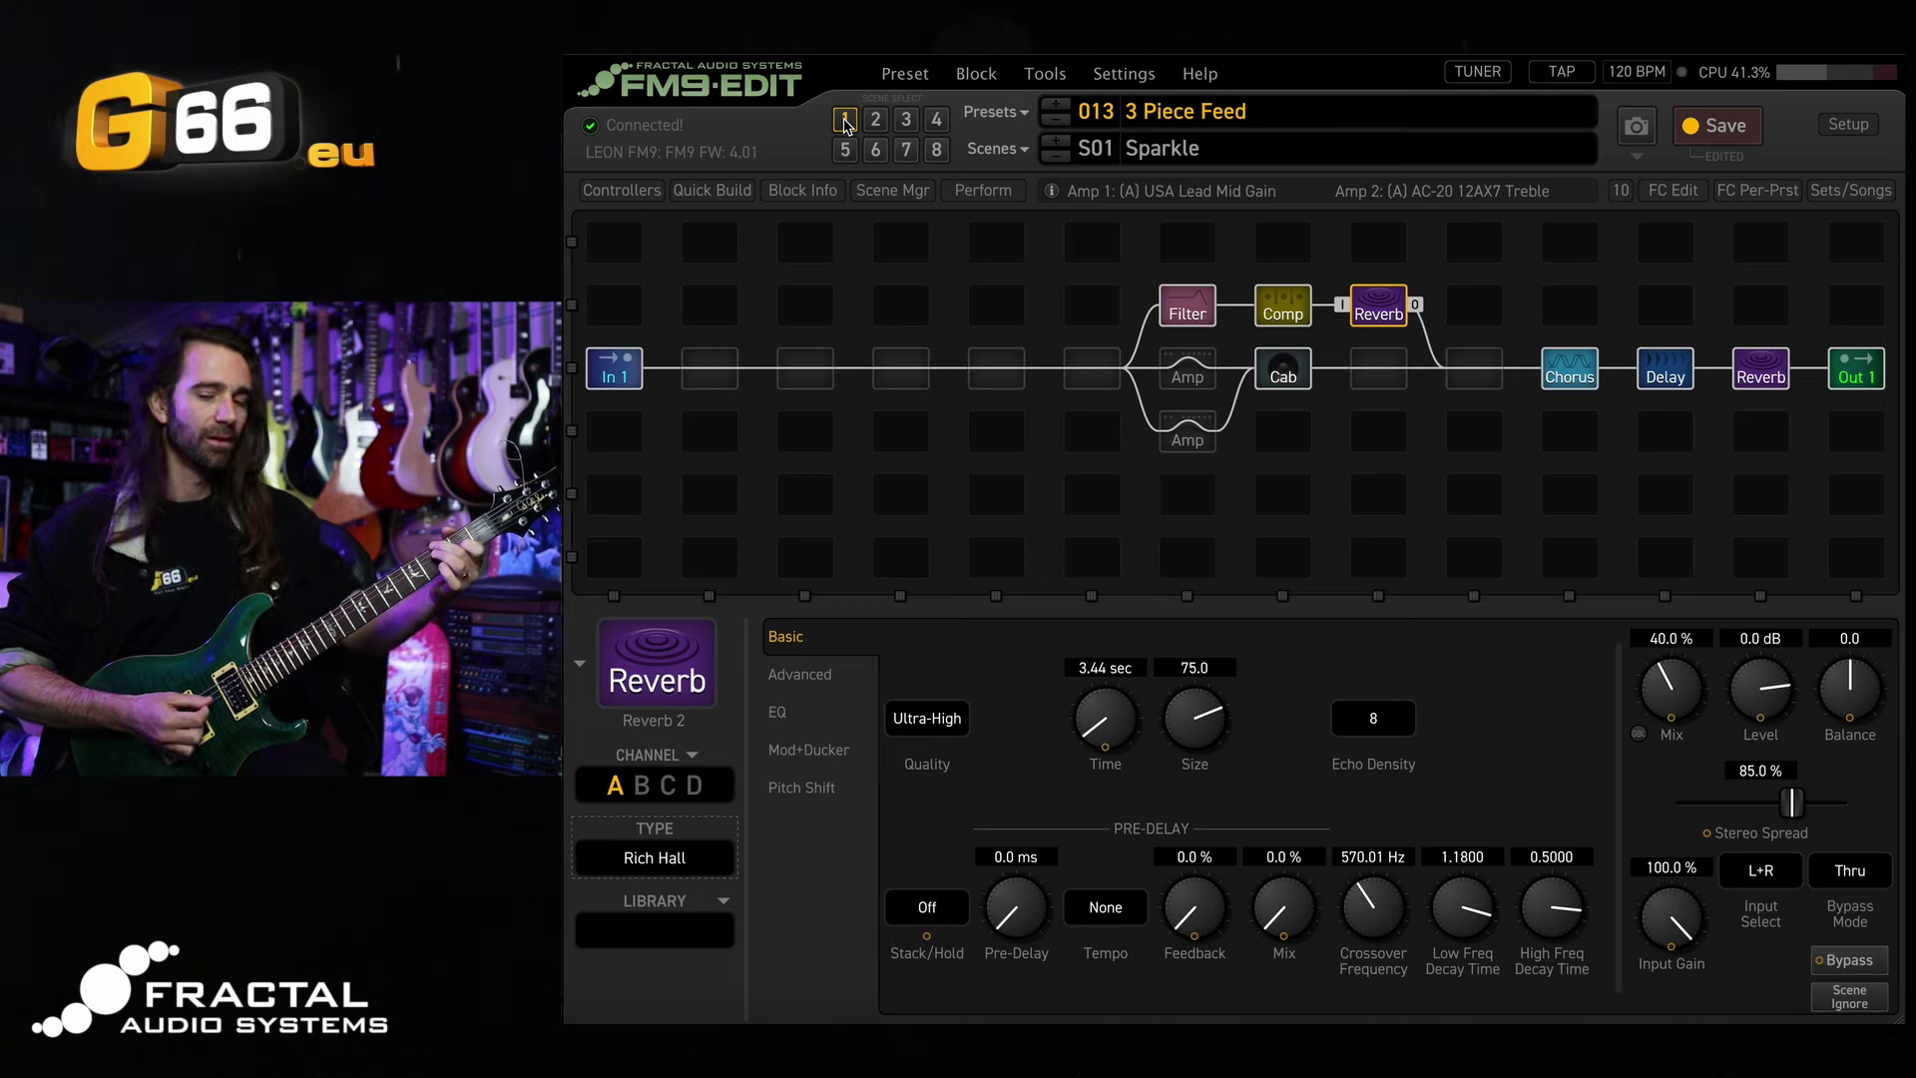
left_click(876, 121)
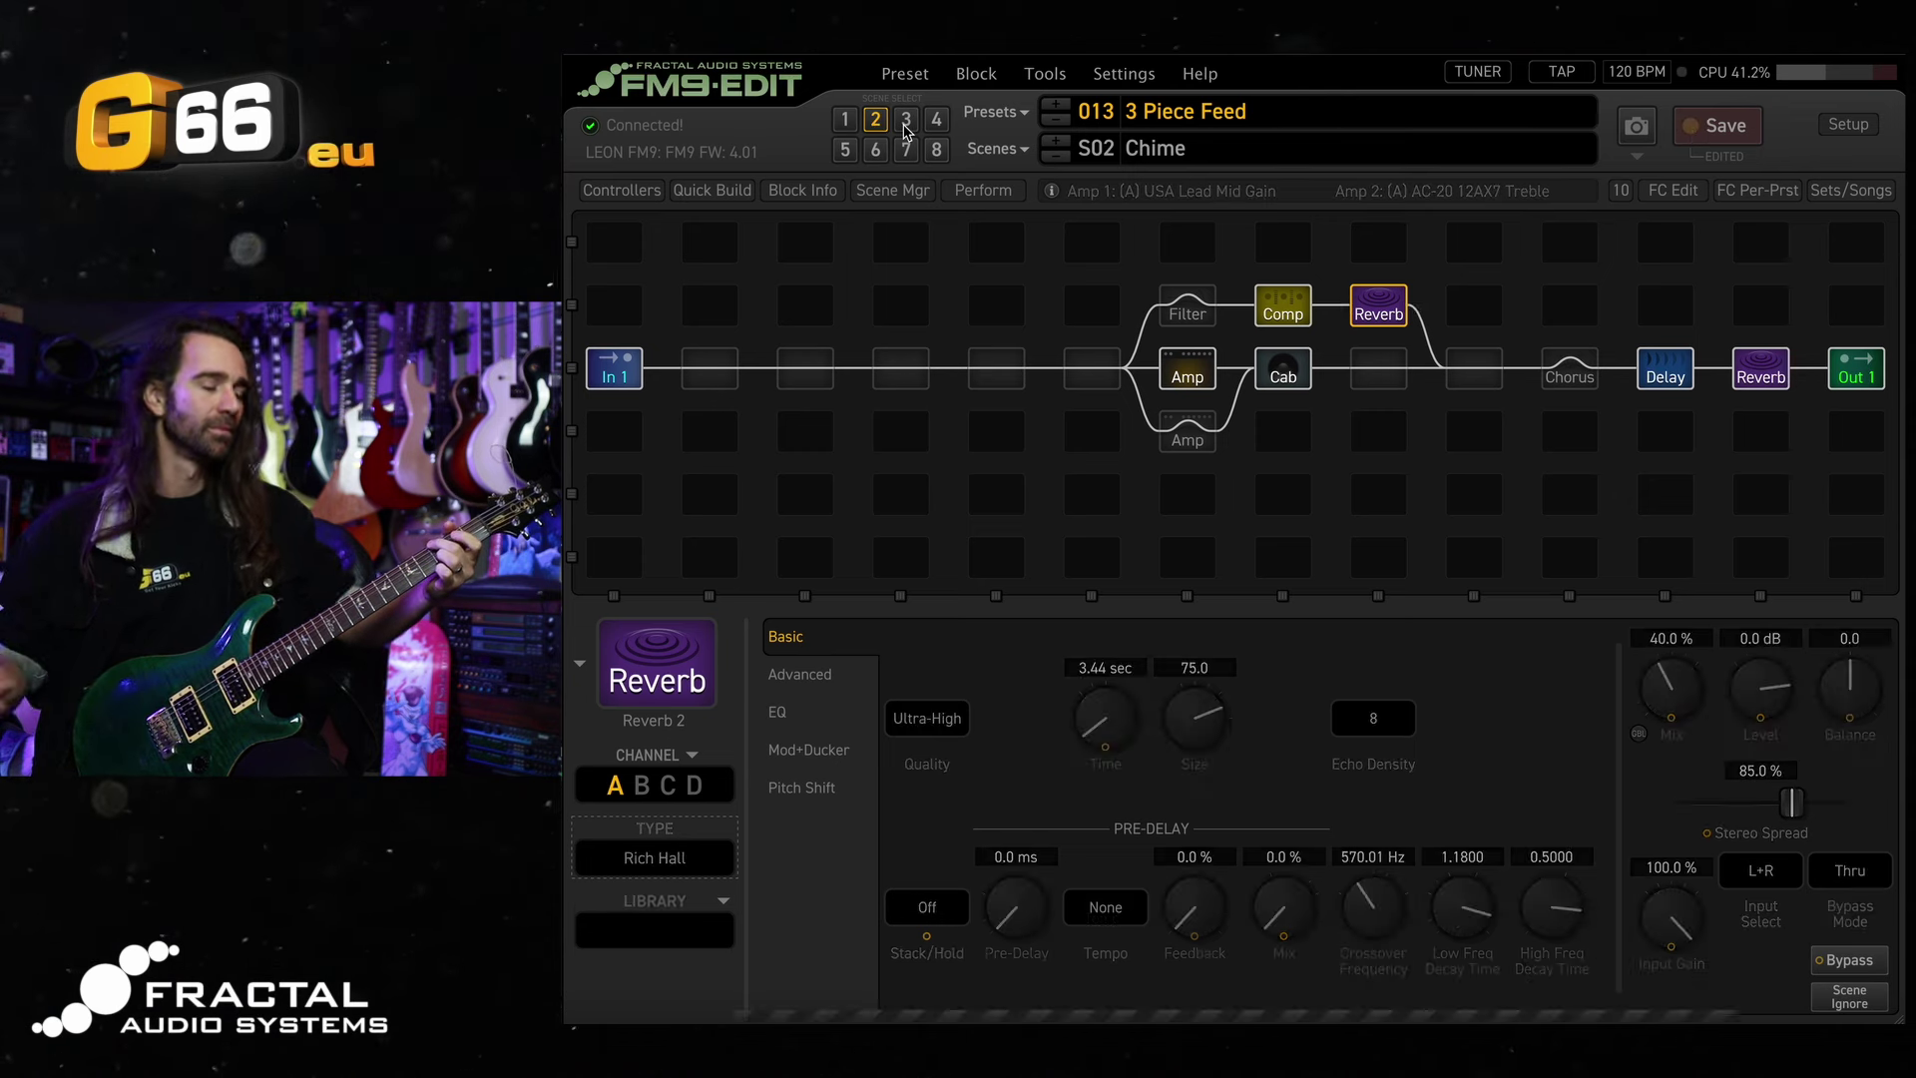
left_click(906, 120)
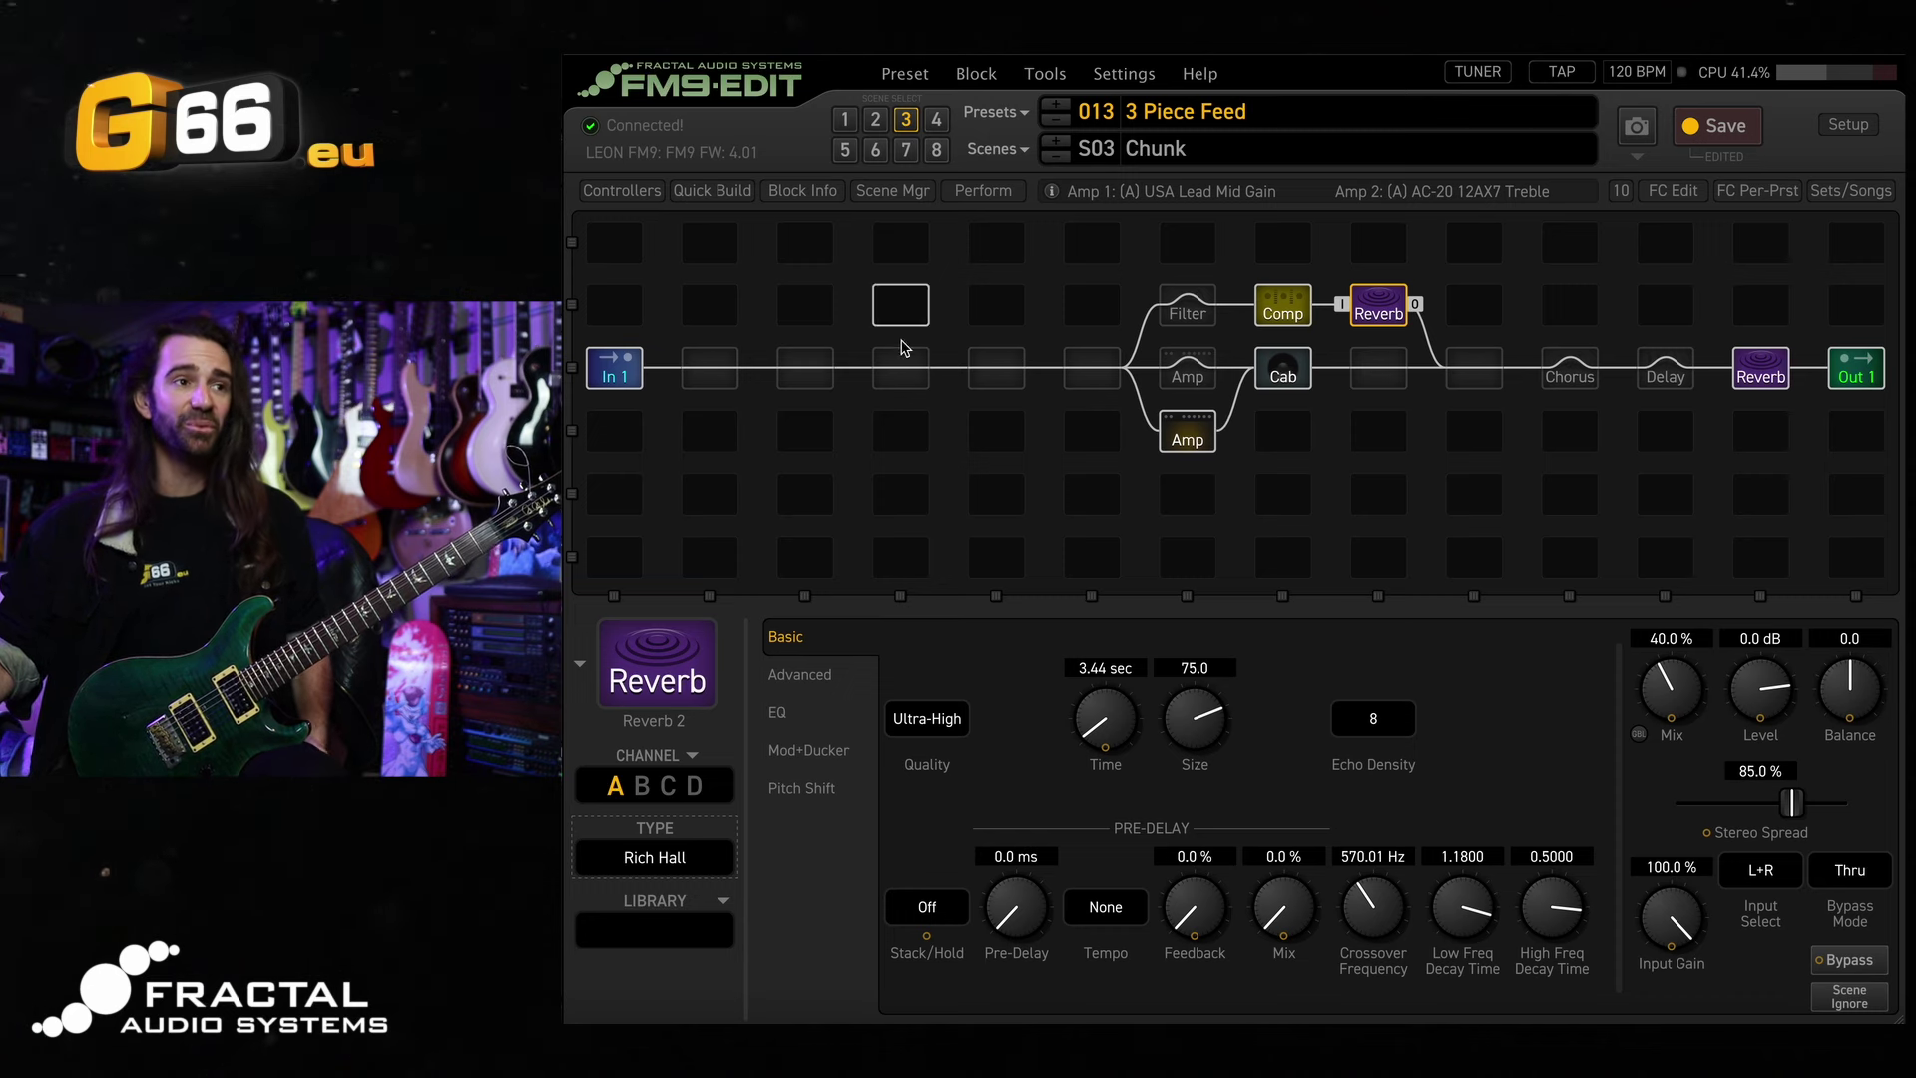
On the lower amp's Ideal page, make Control Switch 1 the modifier source for Input Boost.
left_click(1178, 432)
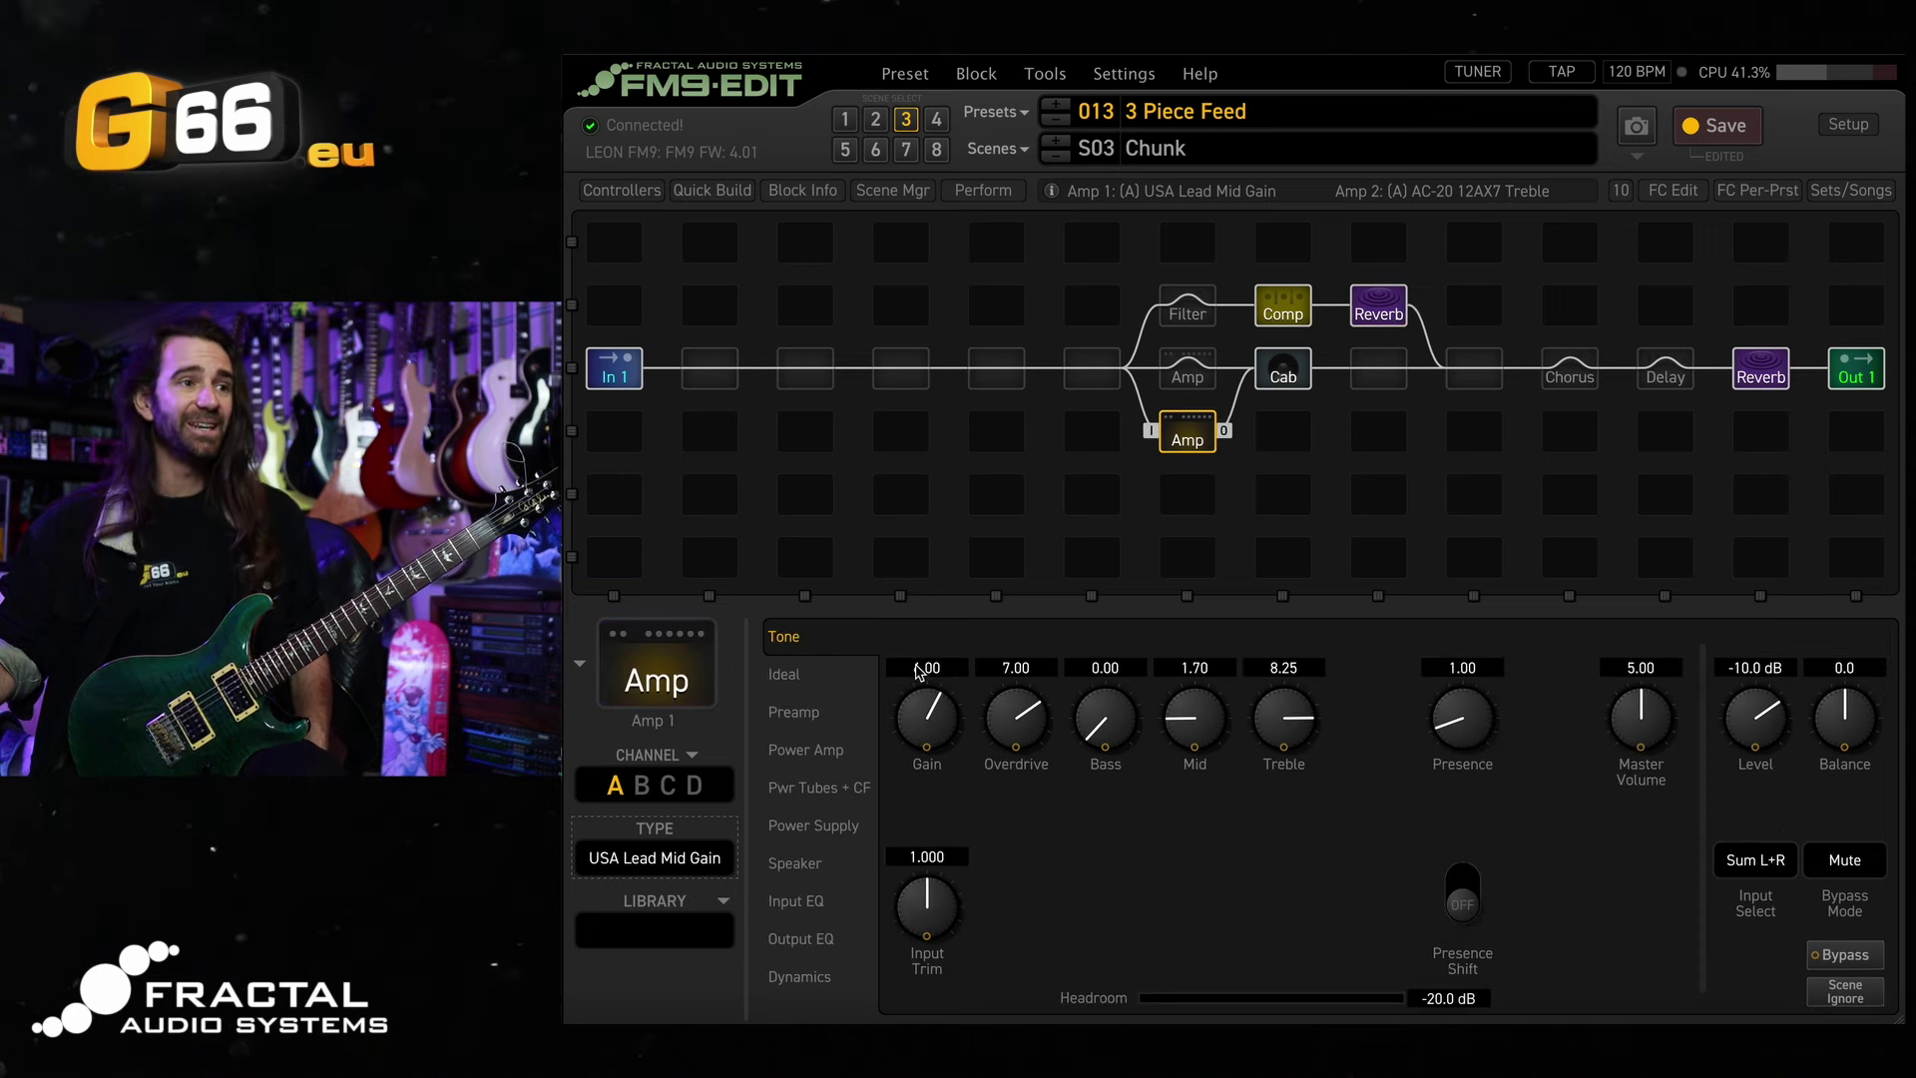
left_click(828, 688)
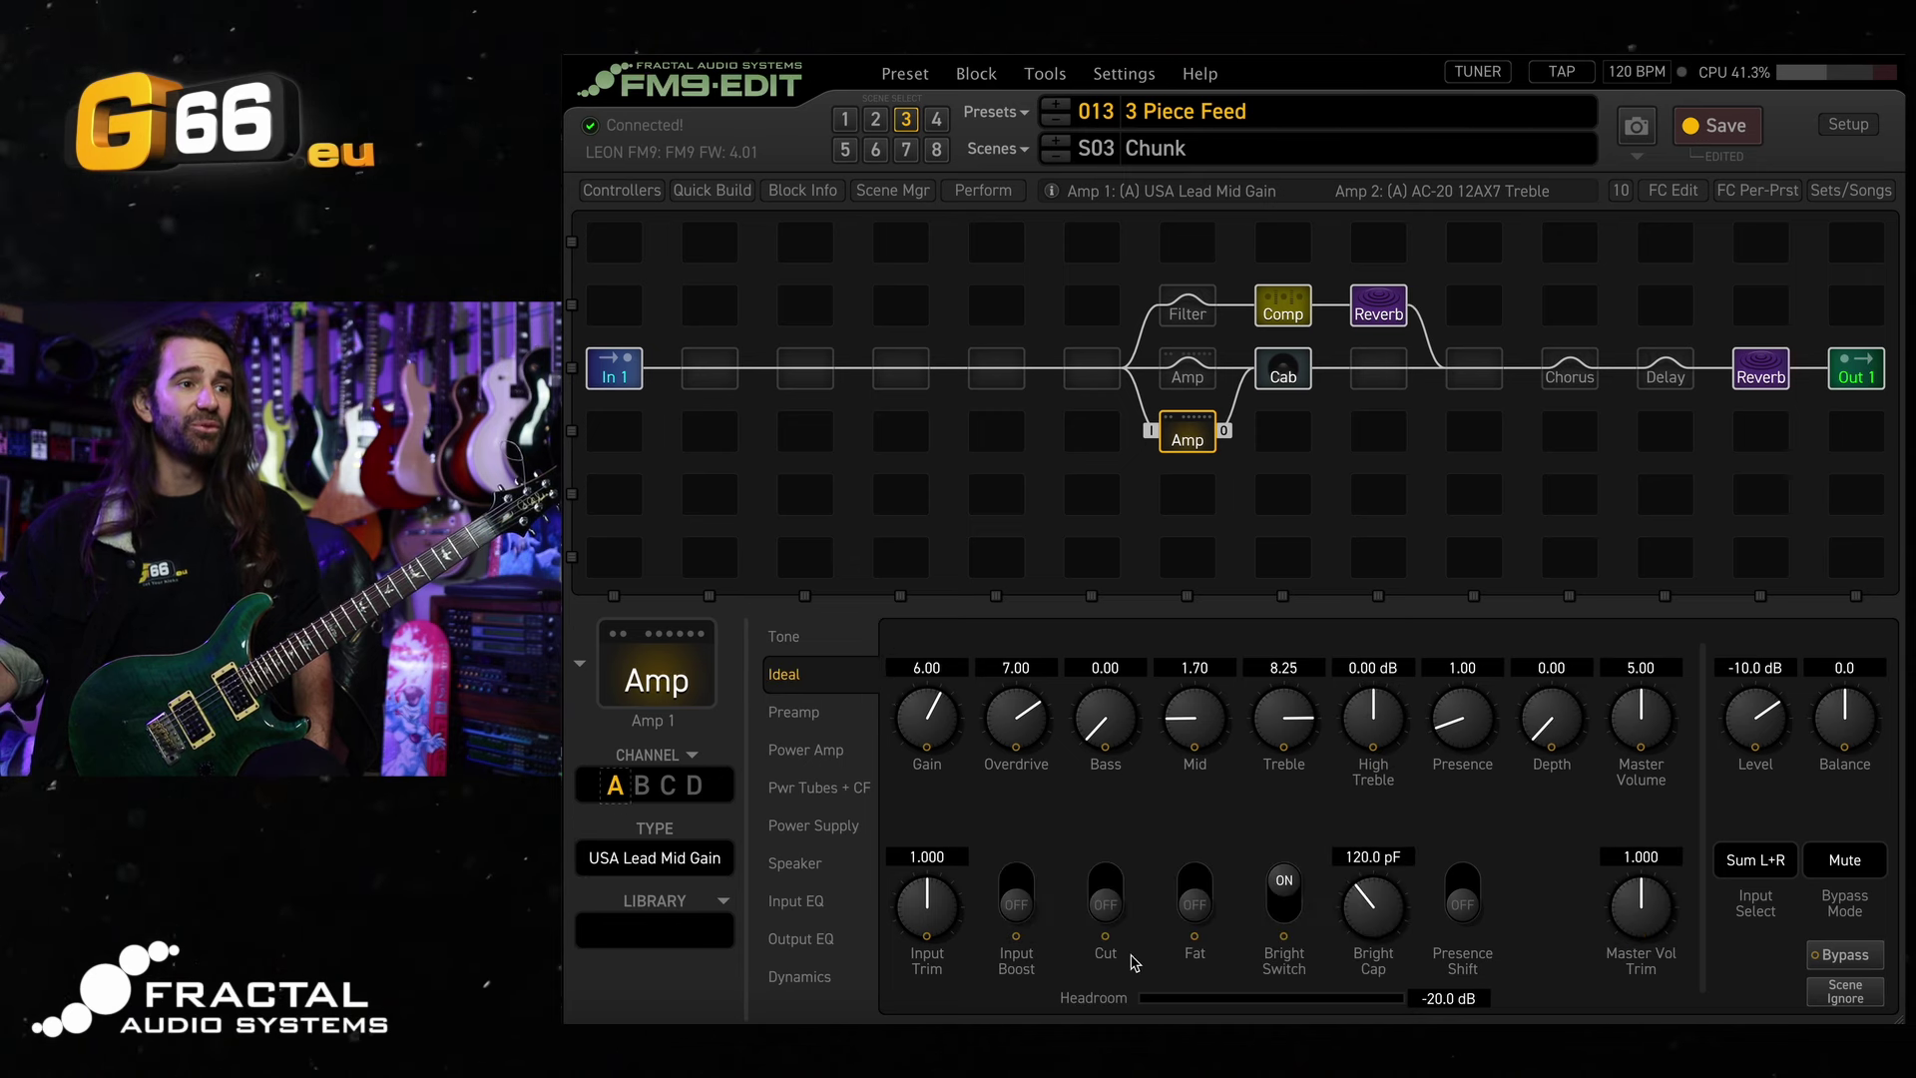
right_click(1032, 884)
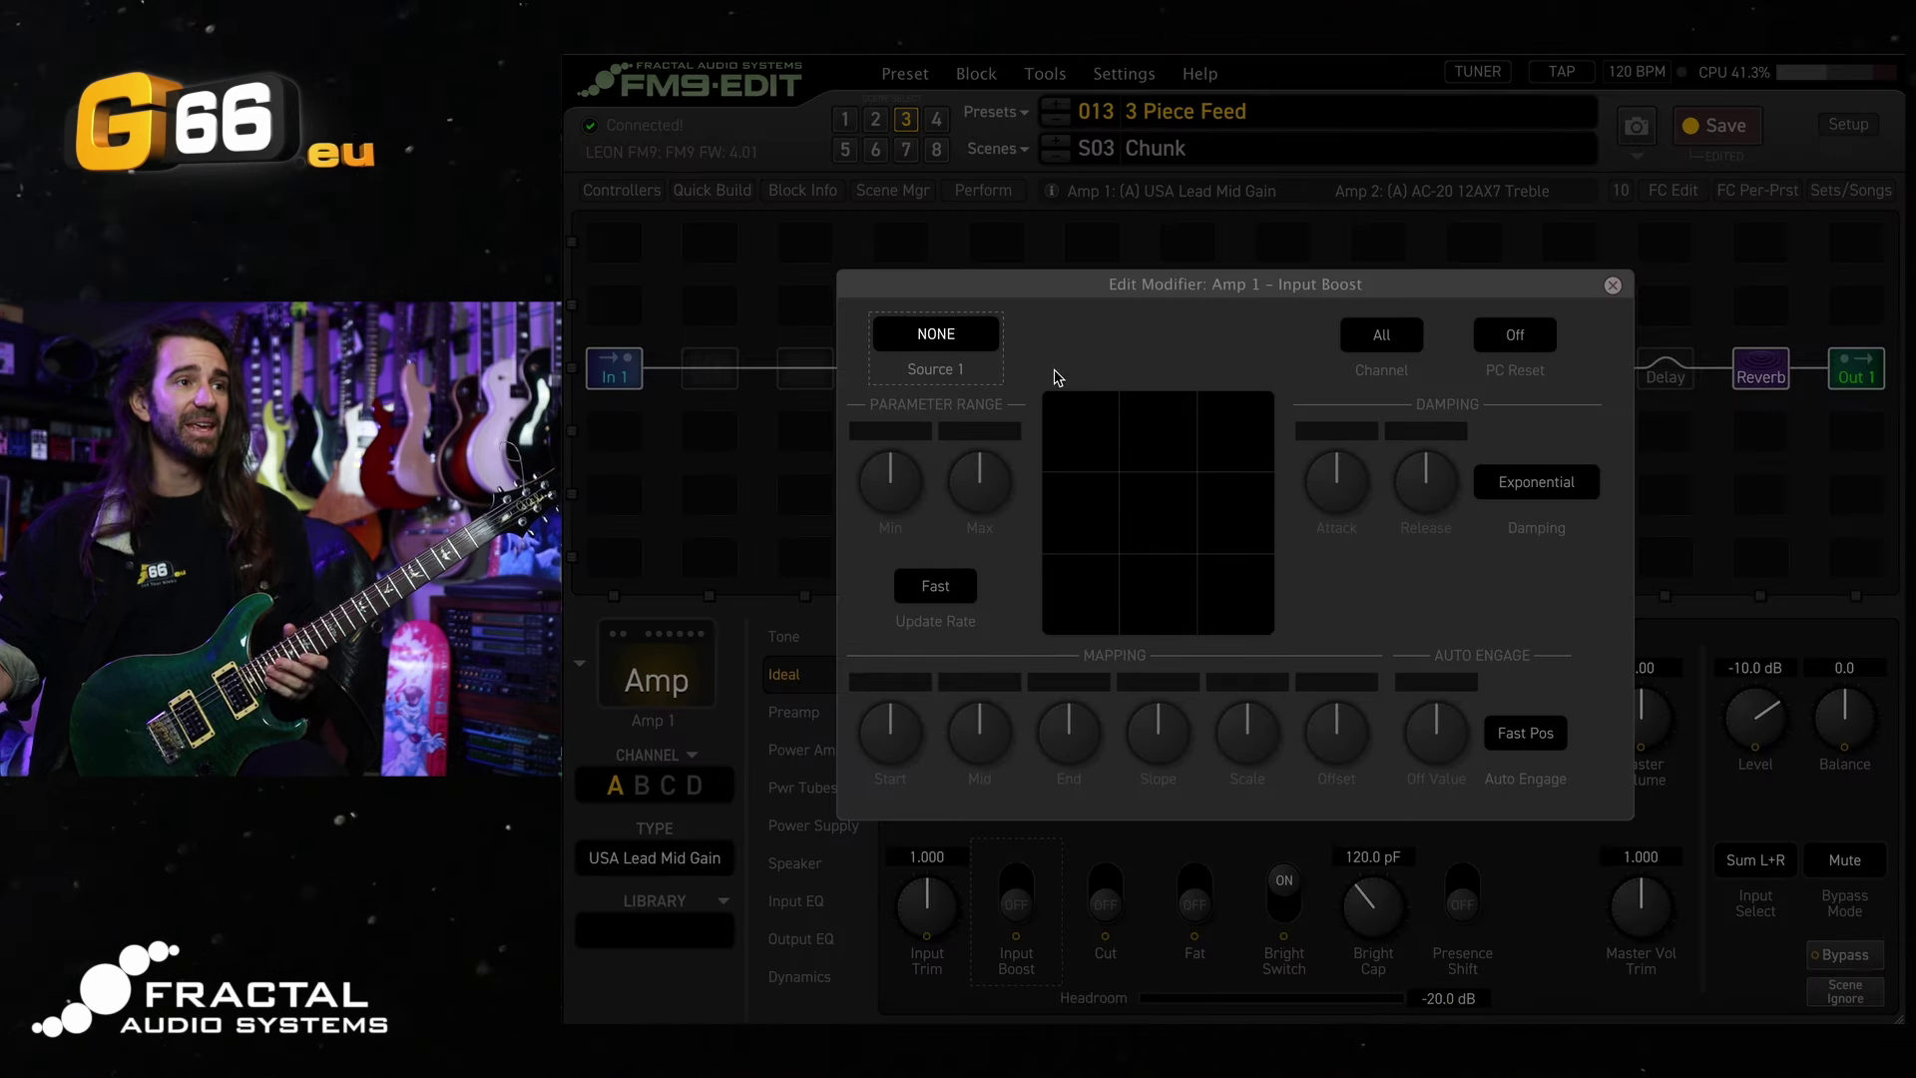
left_click(966, 337)
left_click(1014, 852)
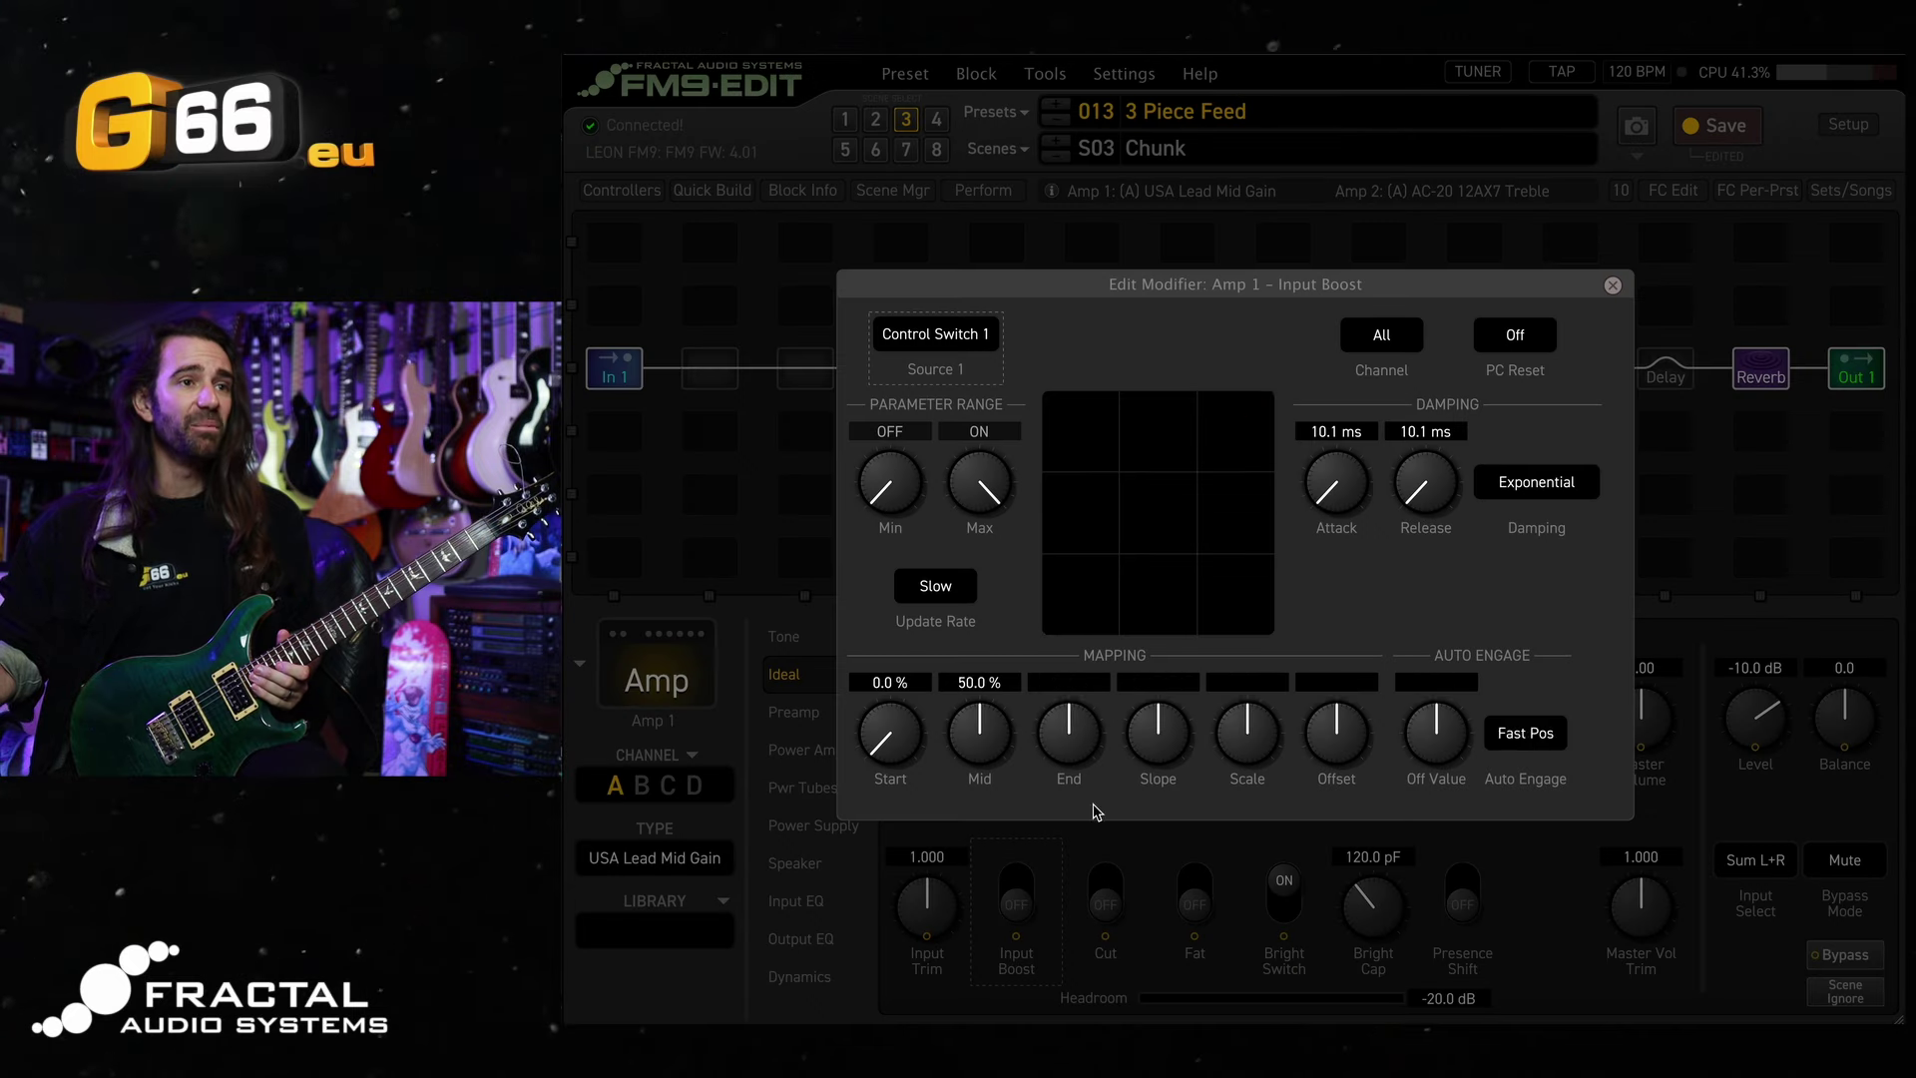
left_click(1611, 284)
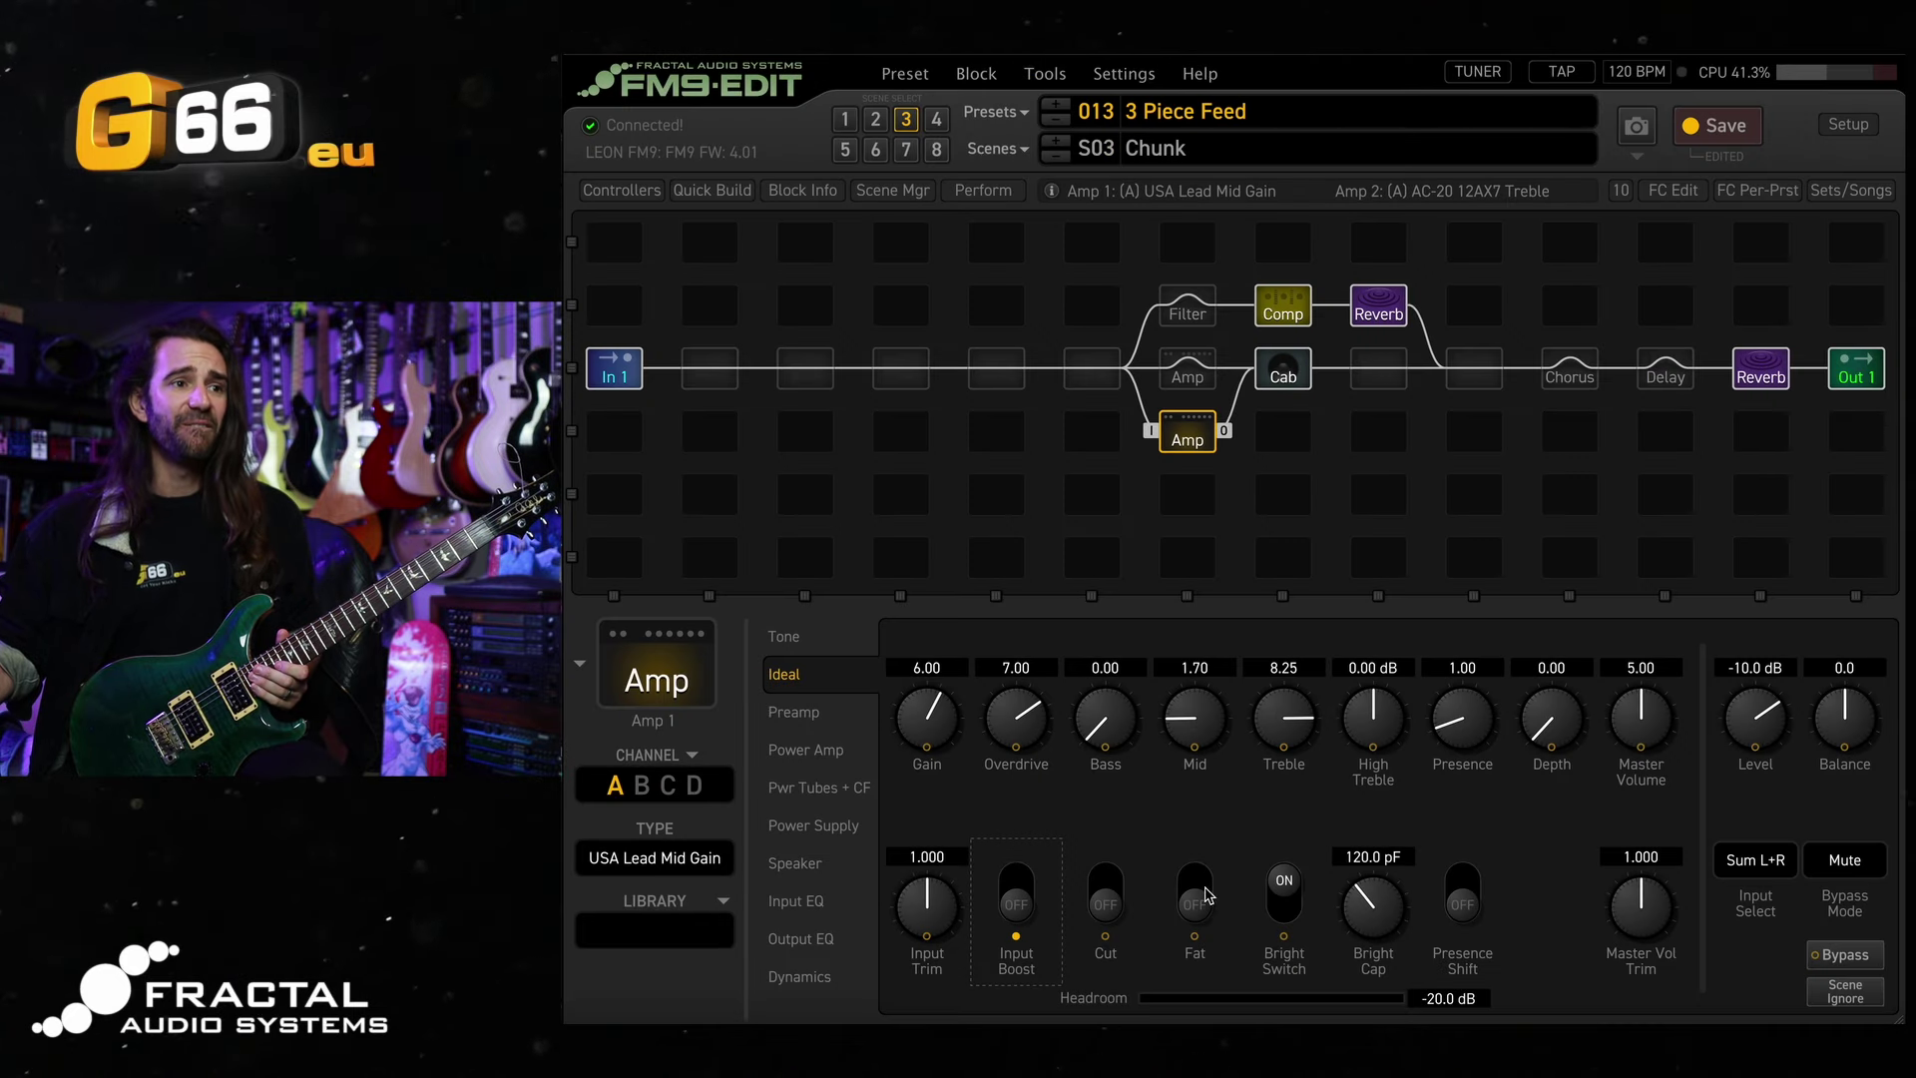
Make Control Switch 1 the modifier source for the Fat switch as well.
right_click(1204, 895)
left_click(938, 335)
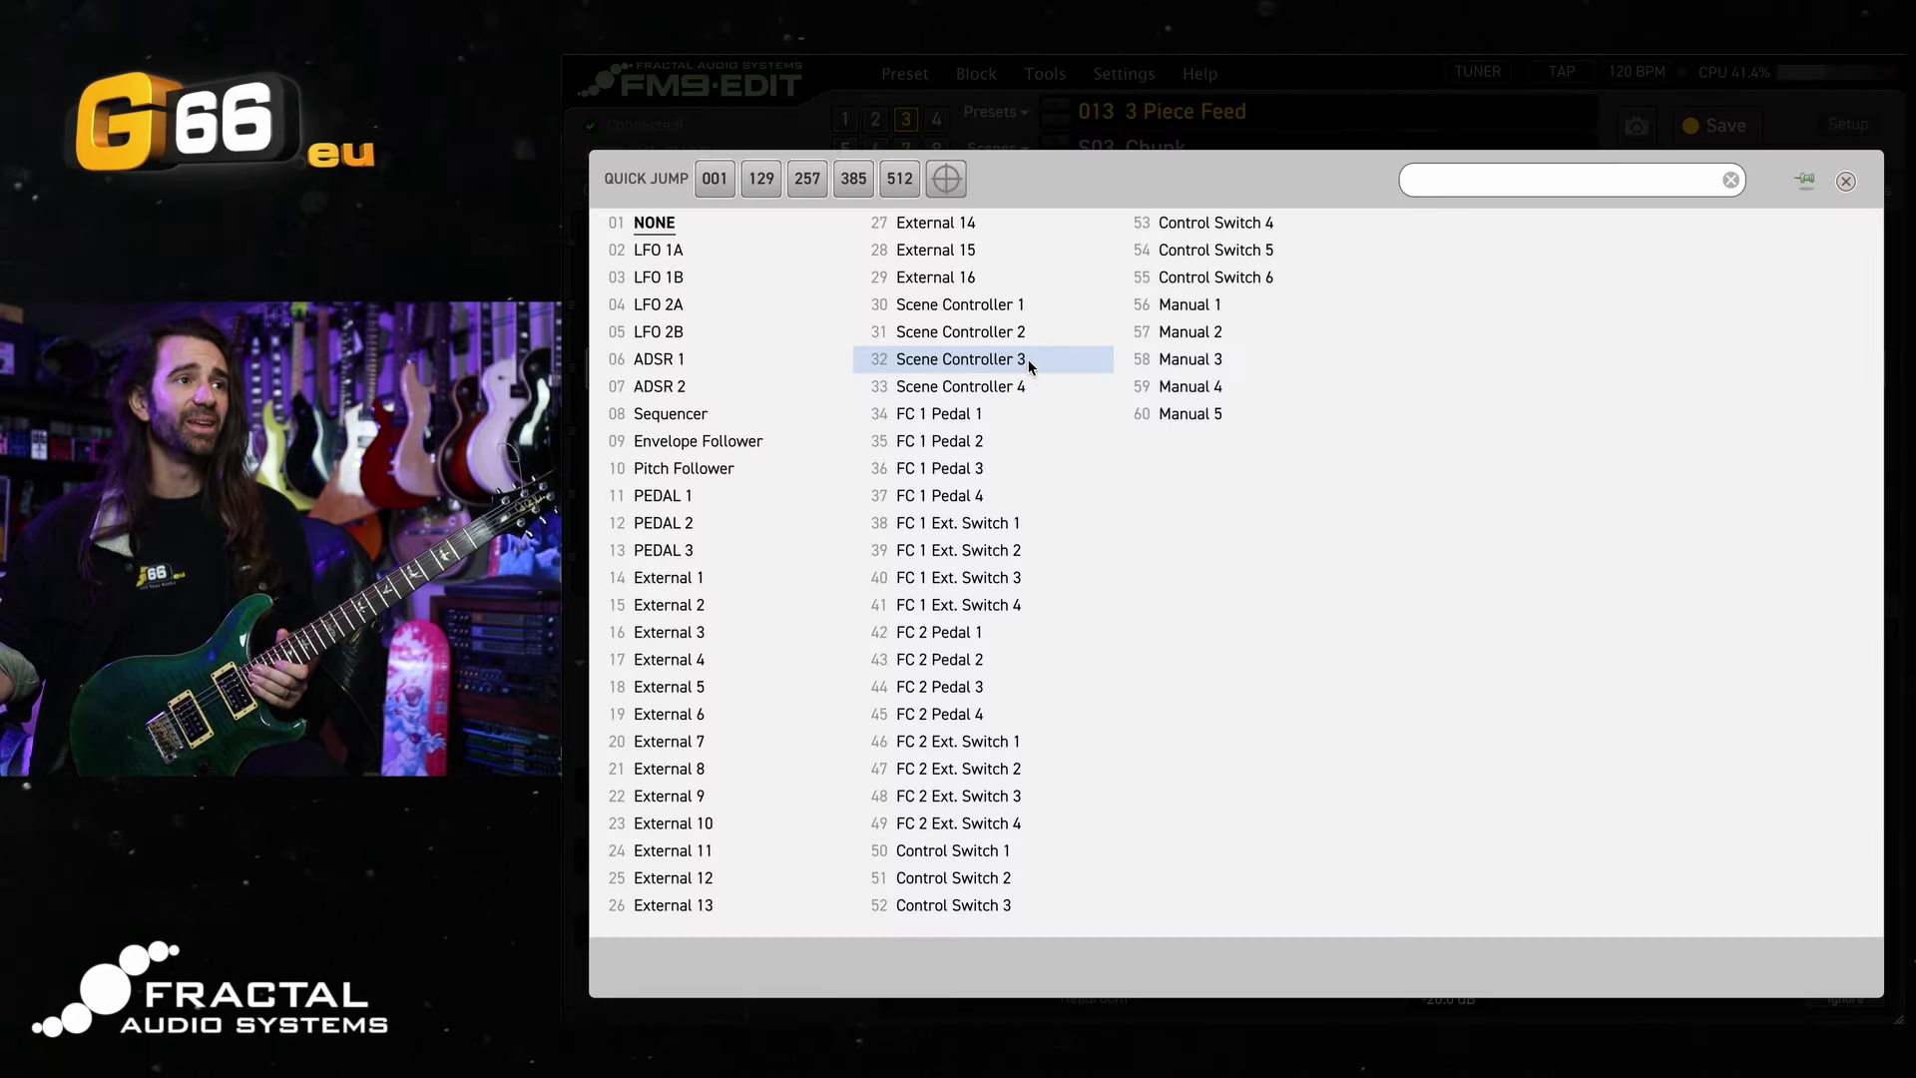
left_click(1080, 849)
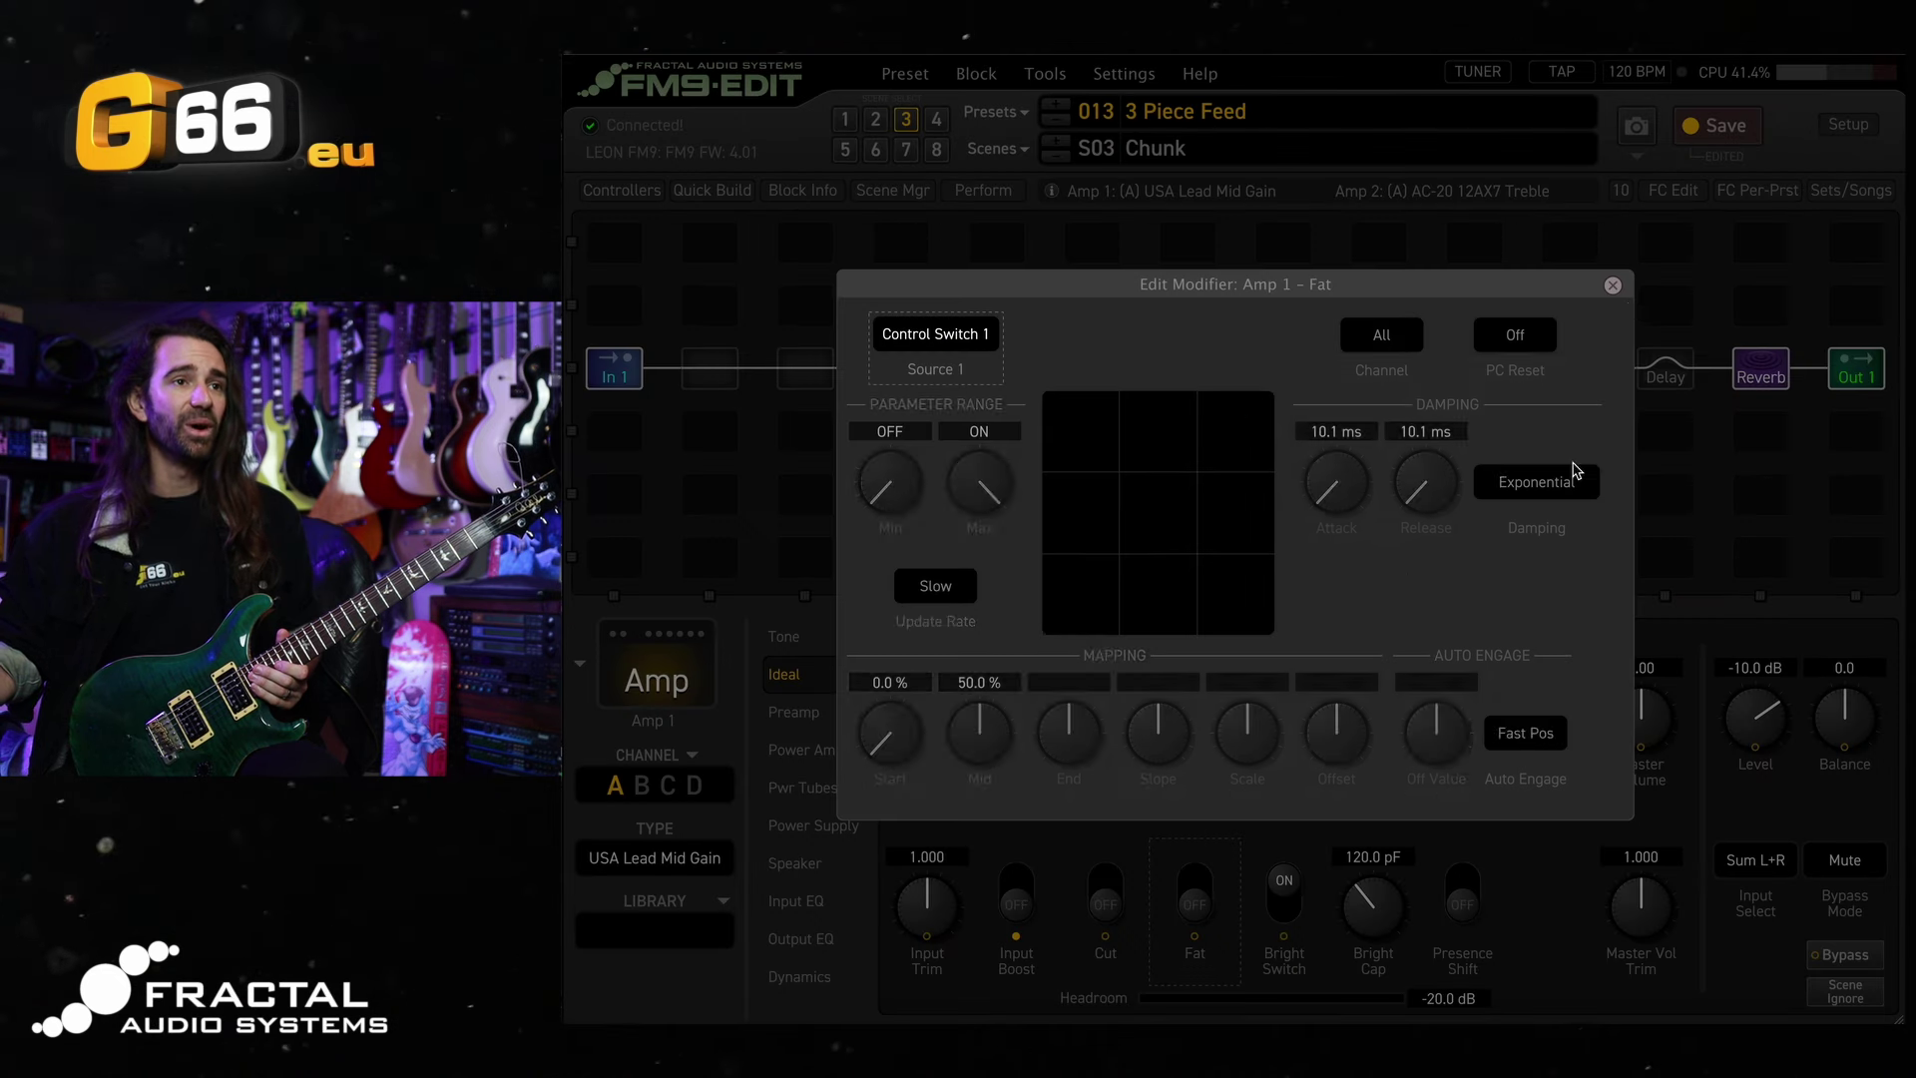
left_click(1613, 286)
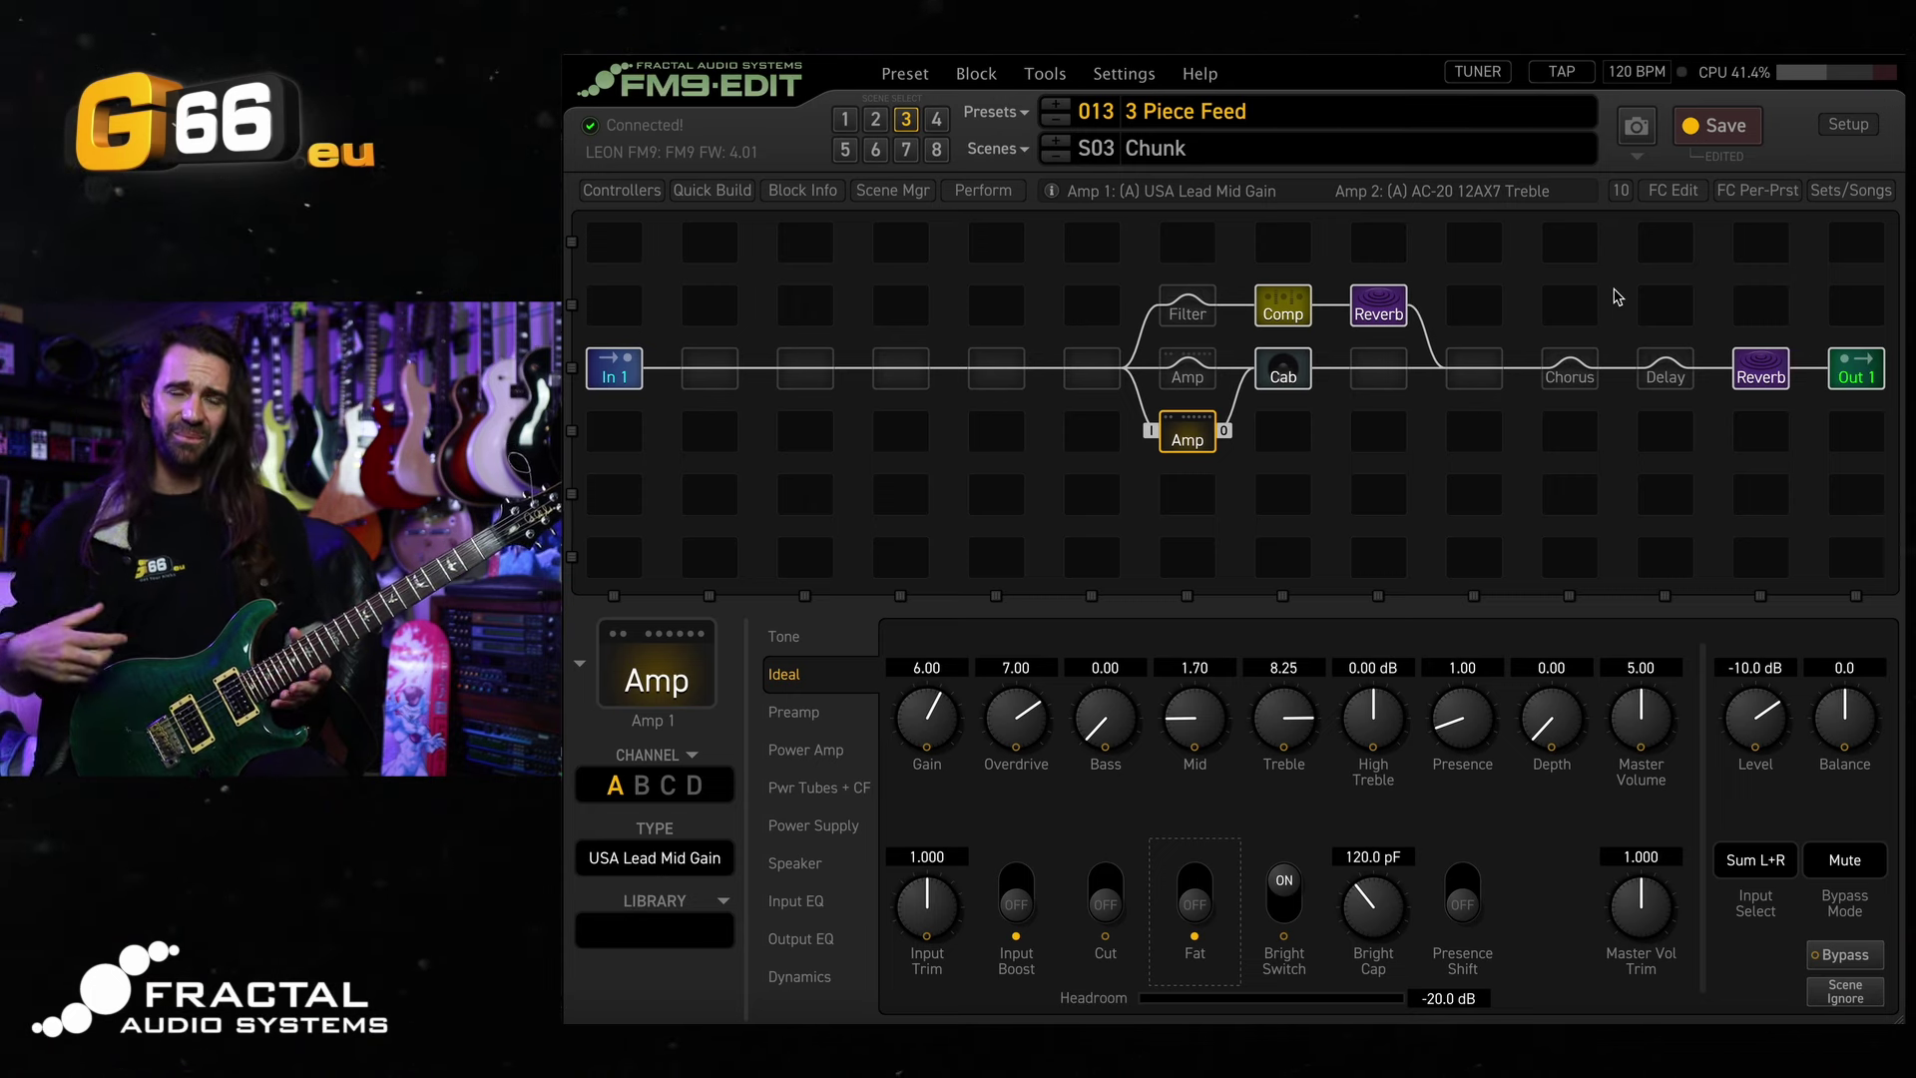
Confirm Control Switch 1 is on only in scene 4, save the preset, and load scene 4 Cheese.
left_click(621, 189)
left_click(849, 953)
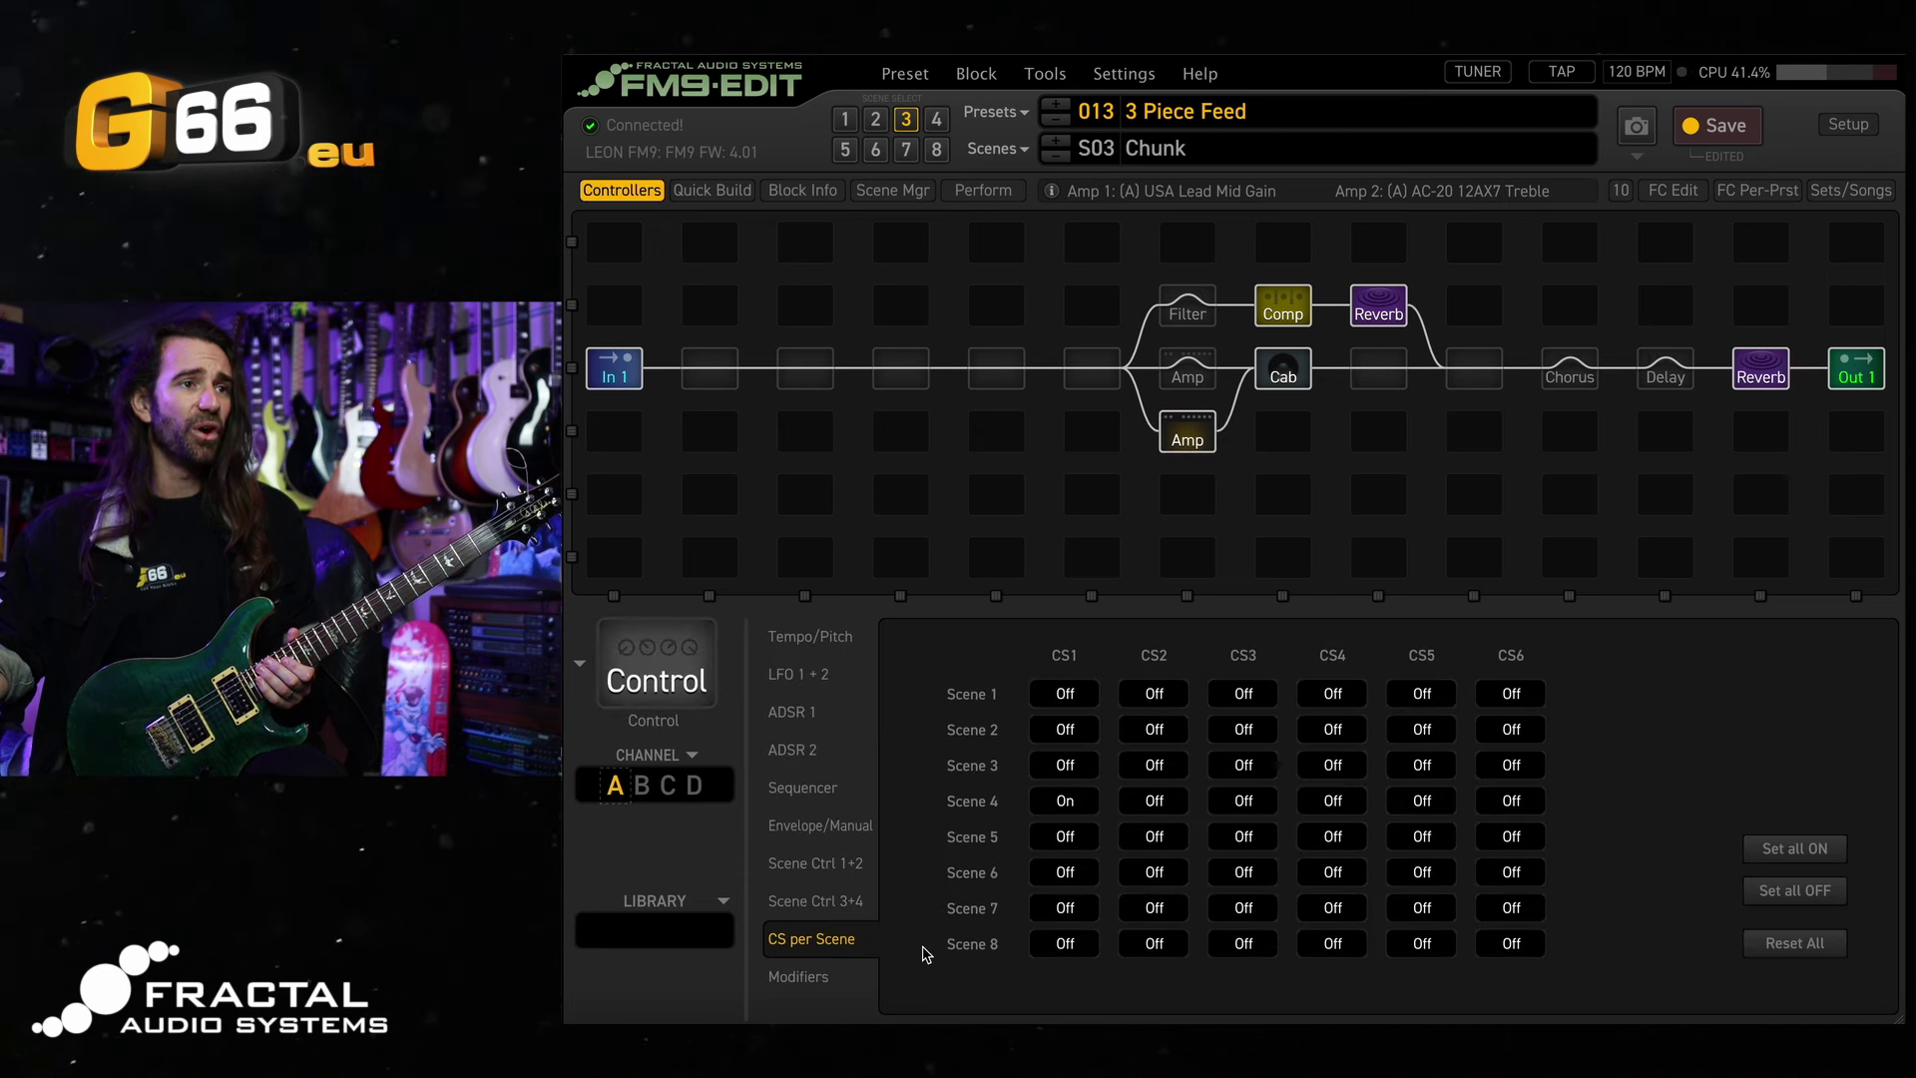
left_click(1721, 126)
left_click(938, 121)
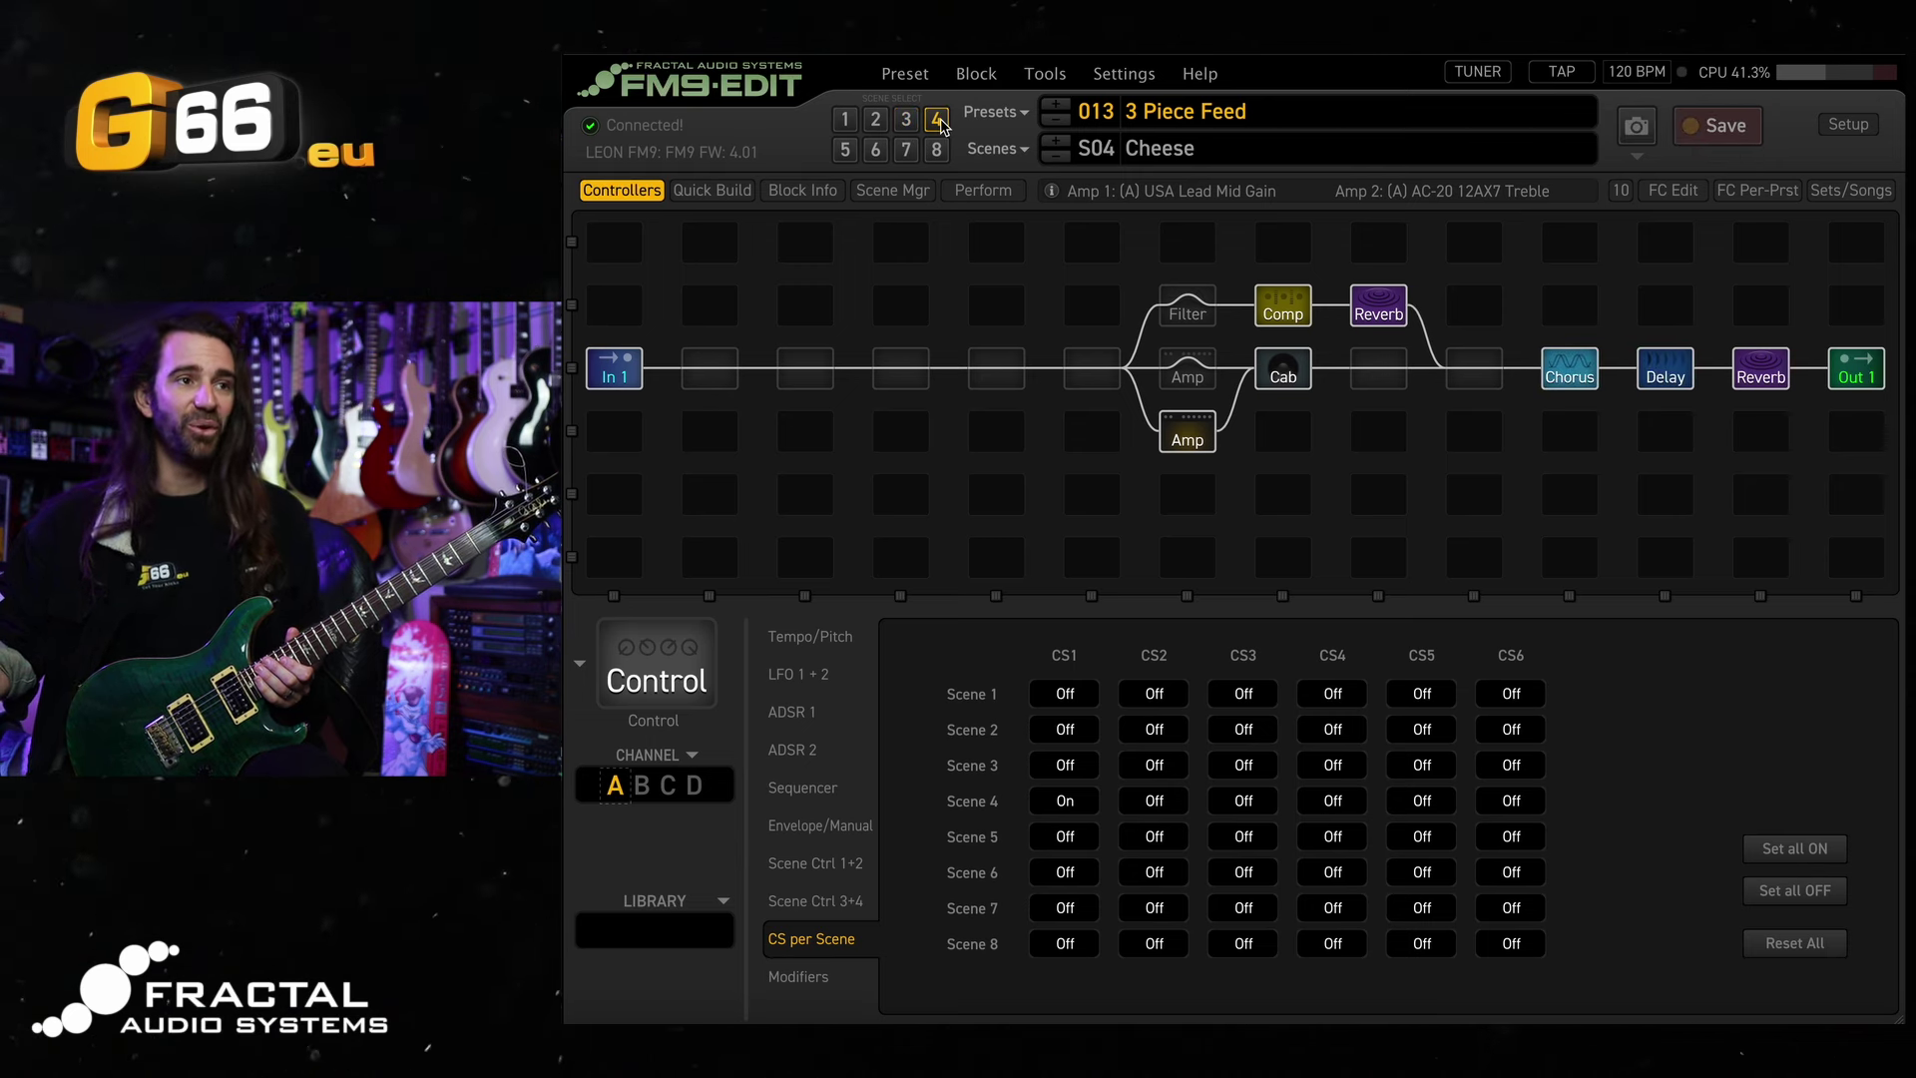
Review the Chorus and Delay blocks, then the lower Amp 1 with Input Boost and Fat on.
left_click(1571, 372)
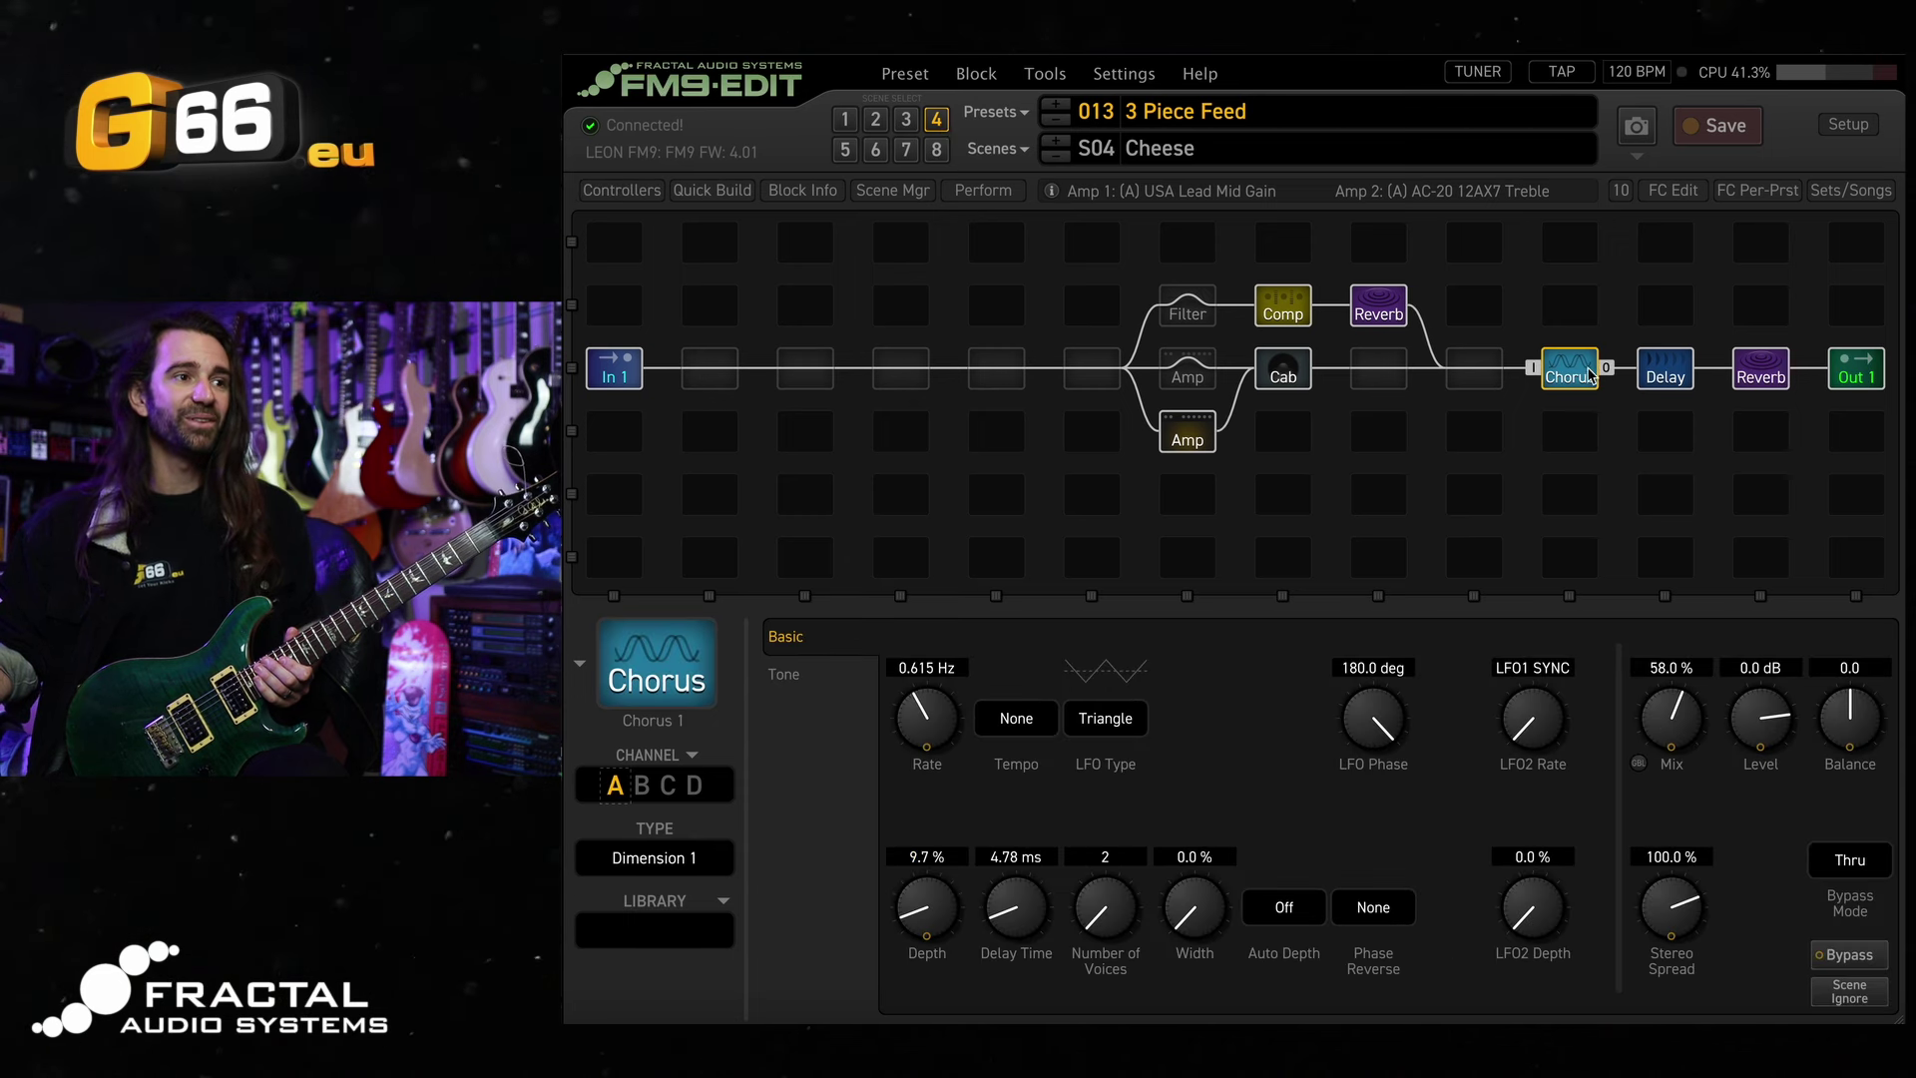
left_click(1665, 371)
left_click(1197, 439)
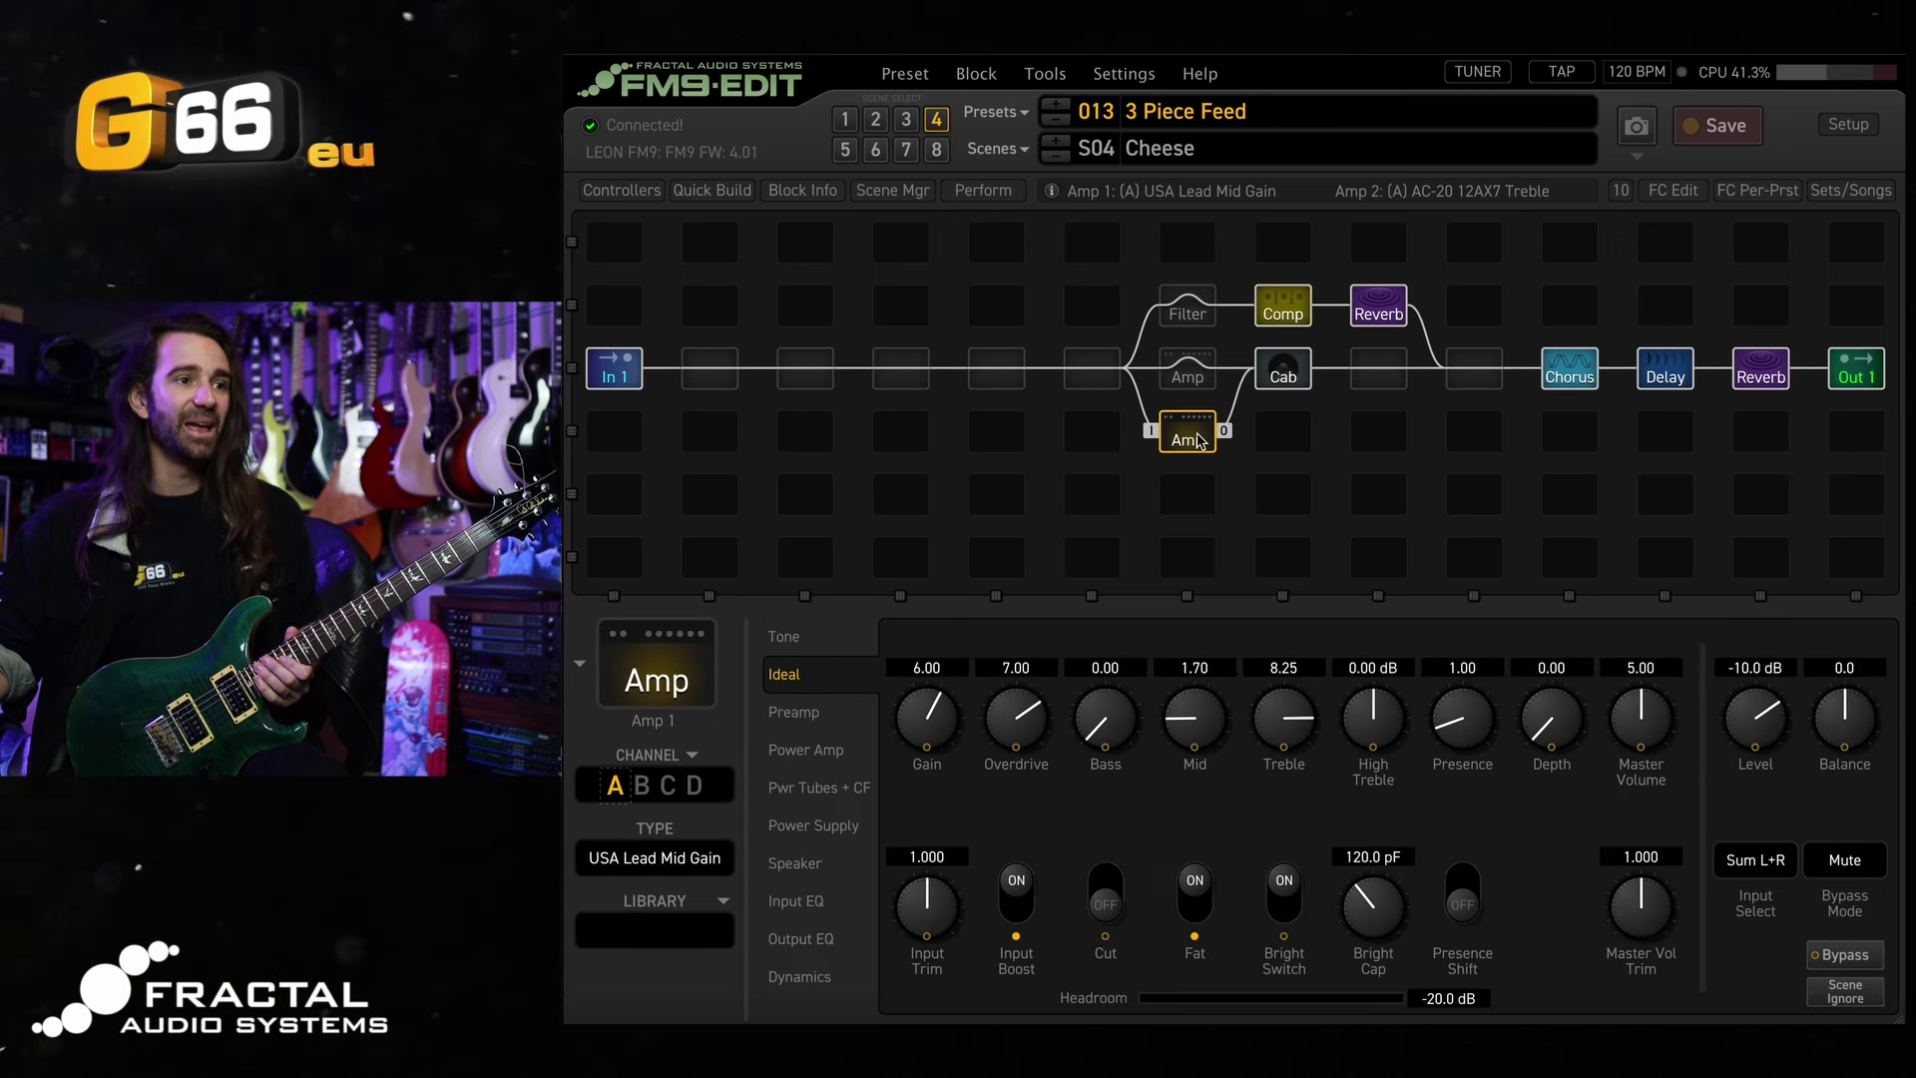